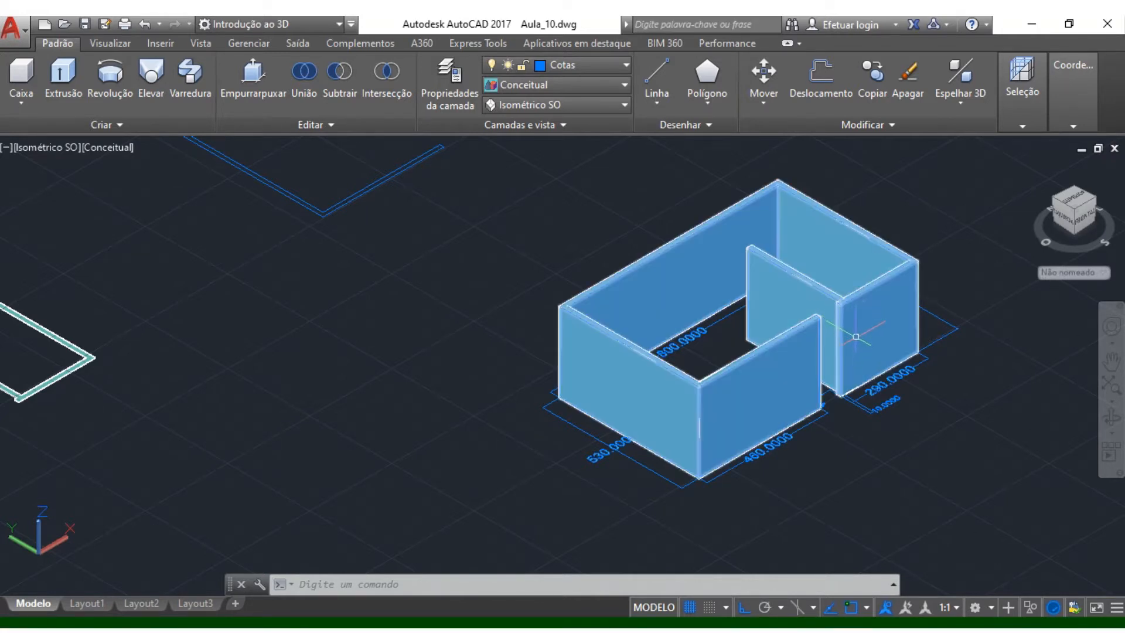
Step: Examine the 3D wall models and the flat floor plans in the isometric view
mouse_move(884, 368)
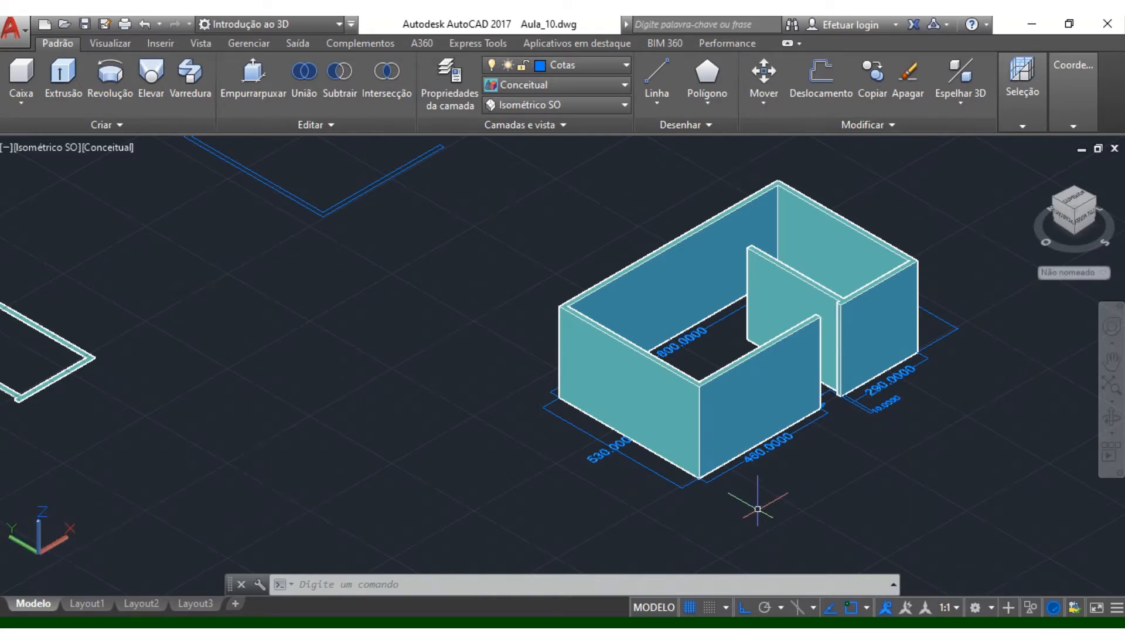
mouse_move(783, 422)
click(708, 363)
scroll(714, 397, down, 2)
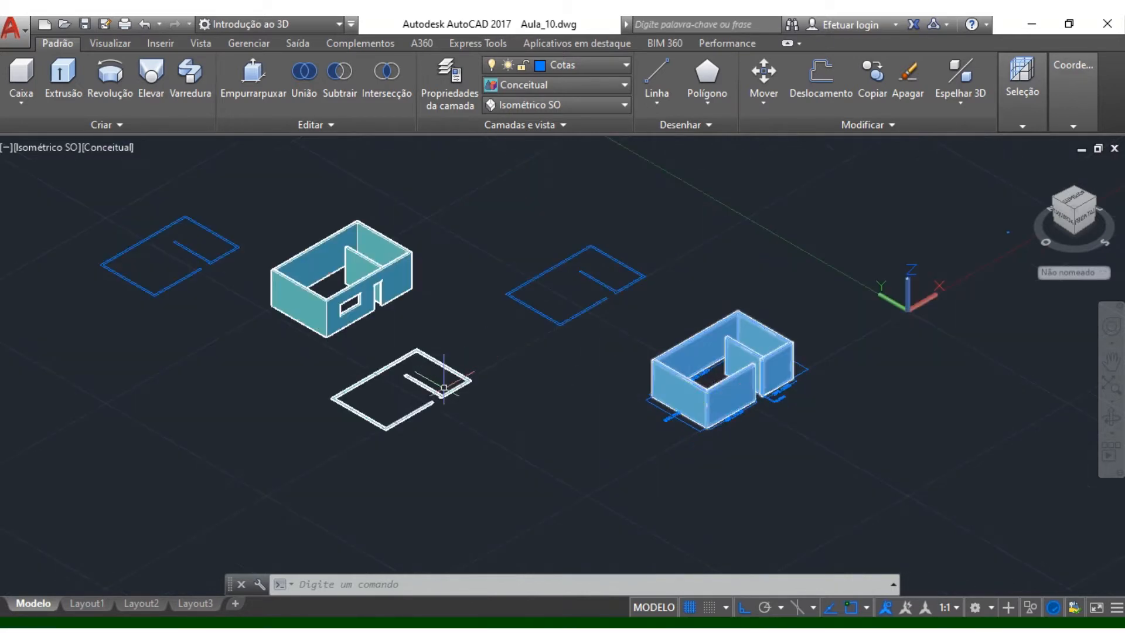
key(Escape)
scroll(372, 363, up, 2)
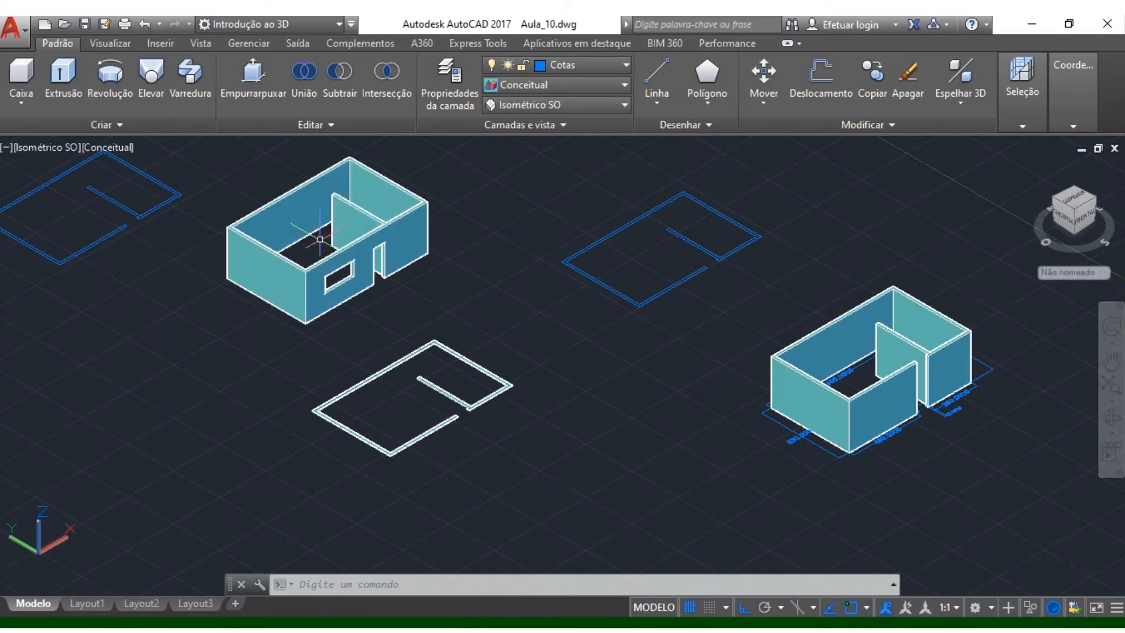
click(706, 250)
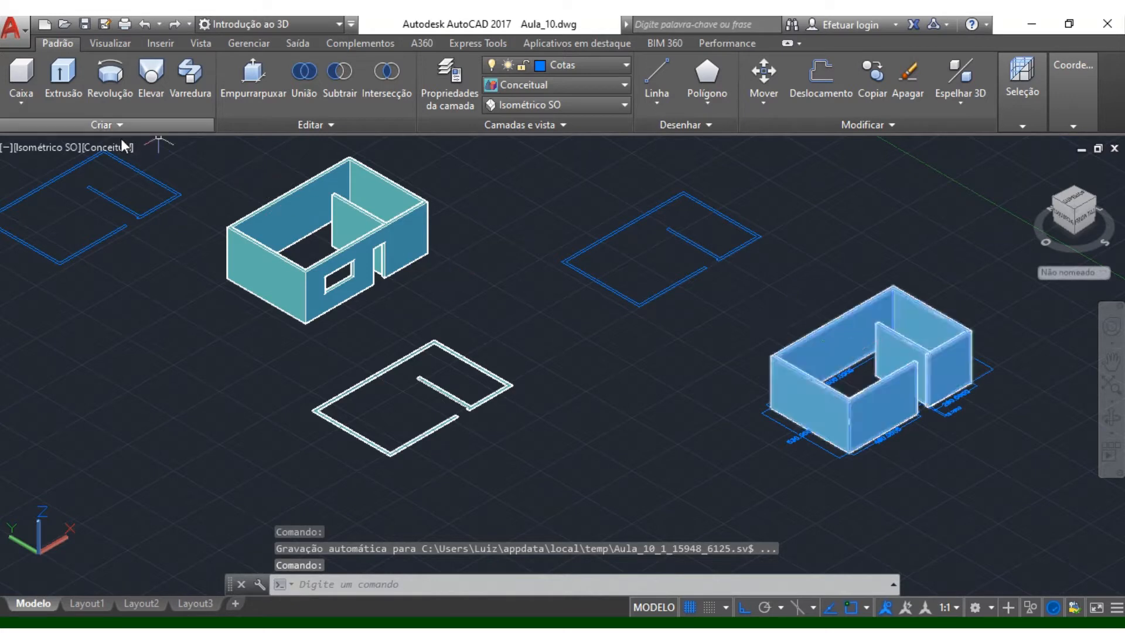
Step: Switch the model to the top view (Superior)
click(117, 45)
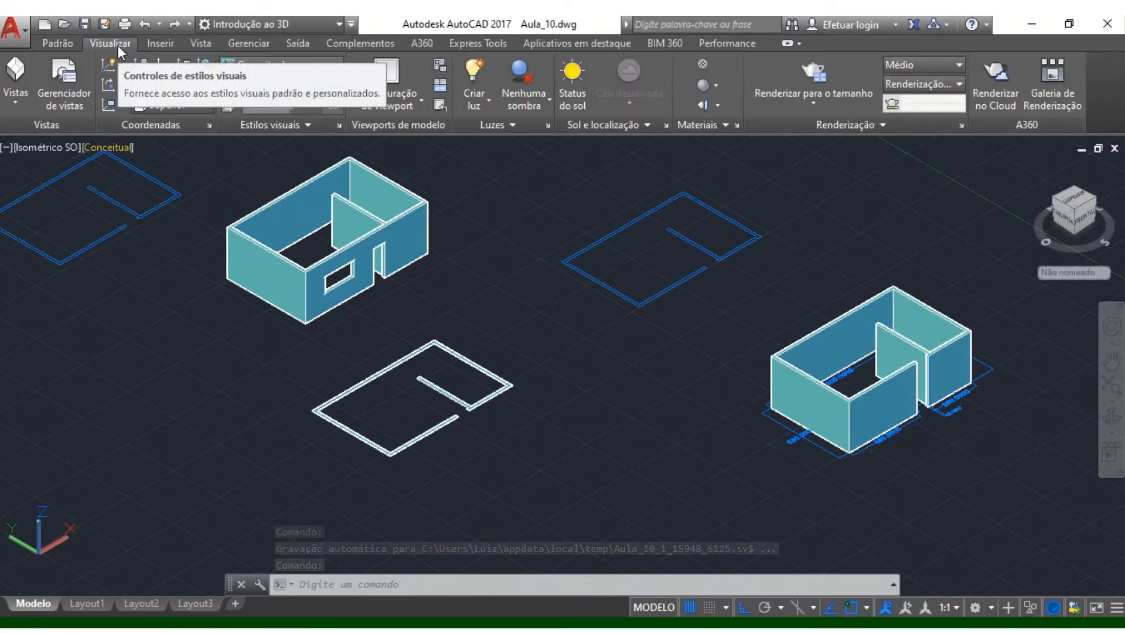
click(20, 102)
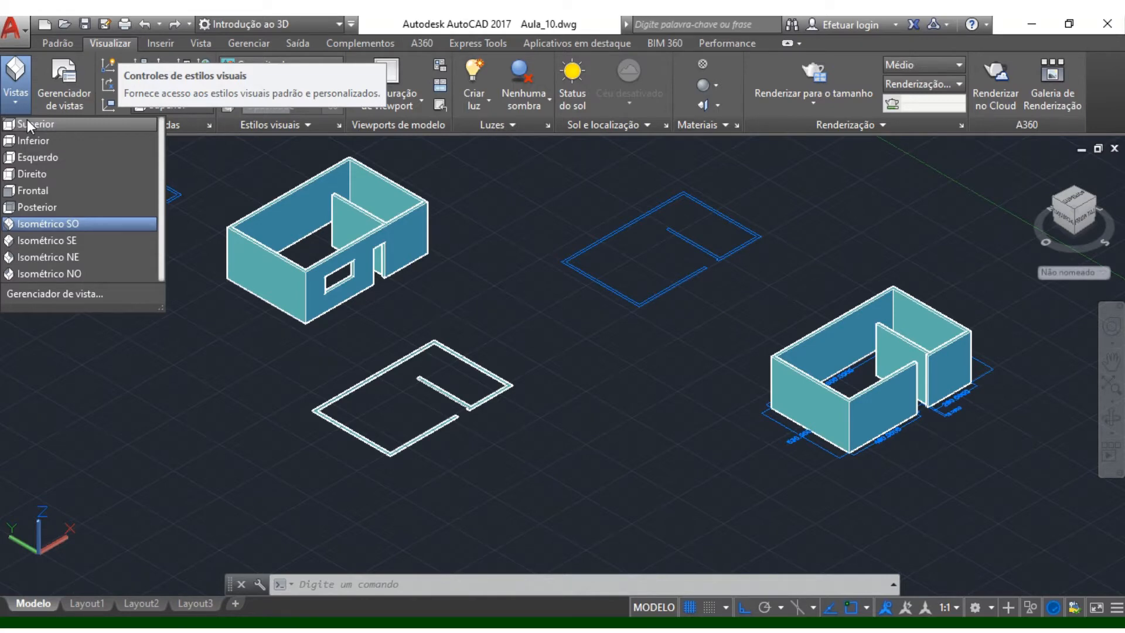
click(27, 123)
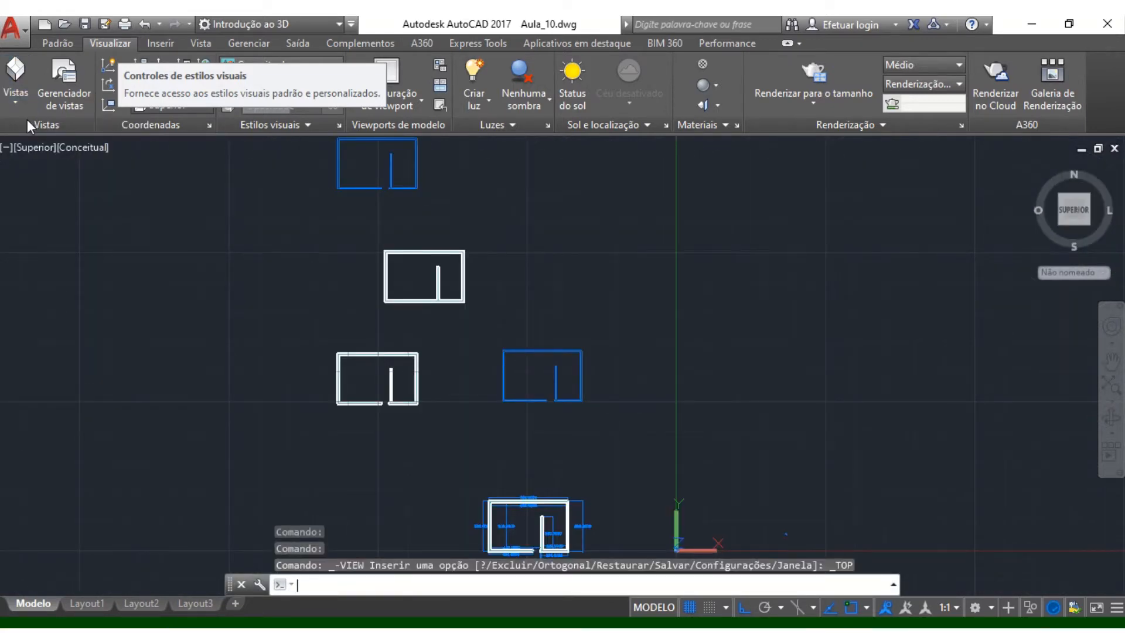
Step: Examine the wall lengths, door opening and partition dimensions on the dimensioned floor plan
middle_drag(560, 459, 574, 361)
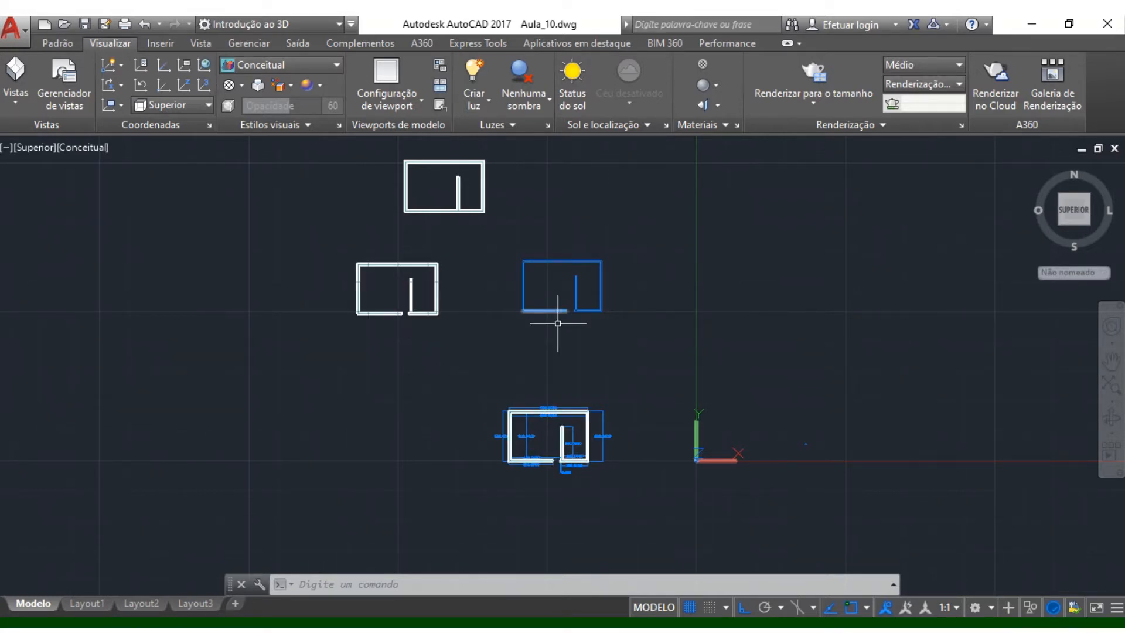
scroll(551, 466, up, 8)
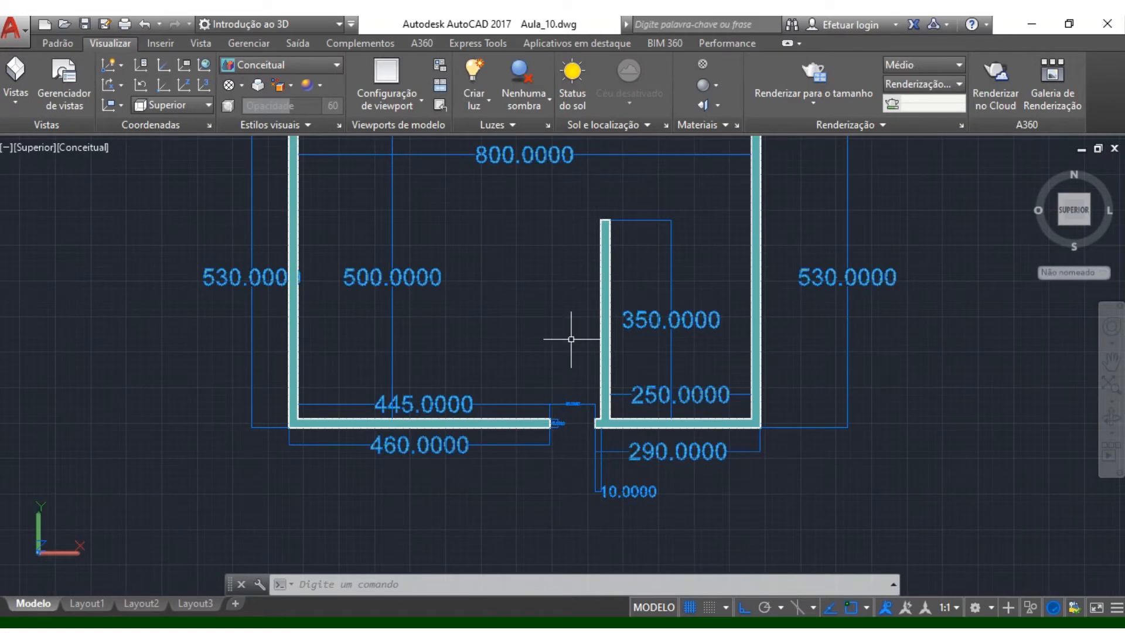
scroll(578, 364, down, 2)
middle_drag(551, 303, 551, 345)
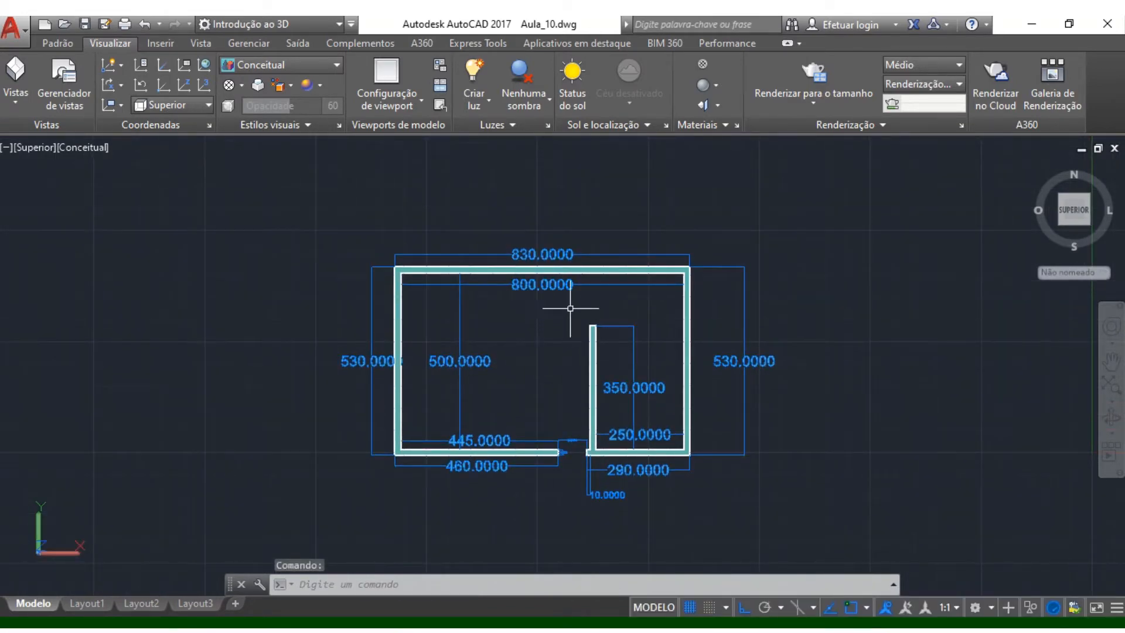
scroll(565, 320, up, 3)
scroll(563, 322, down, 4)
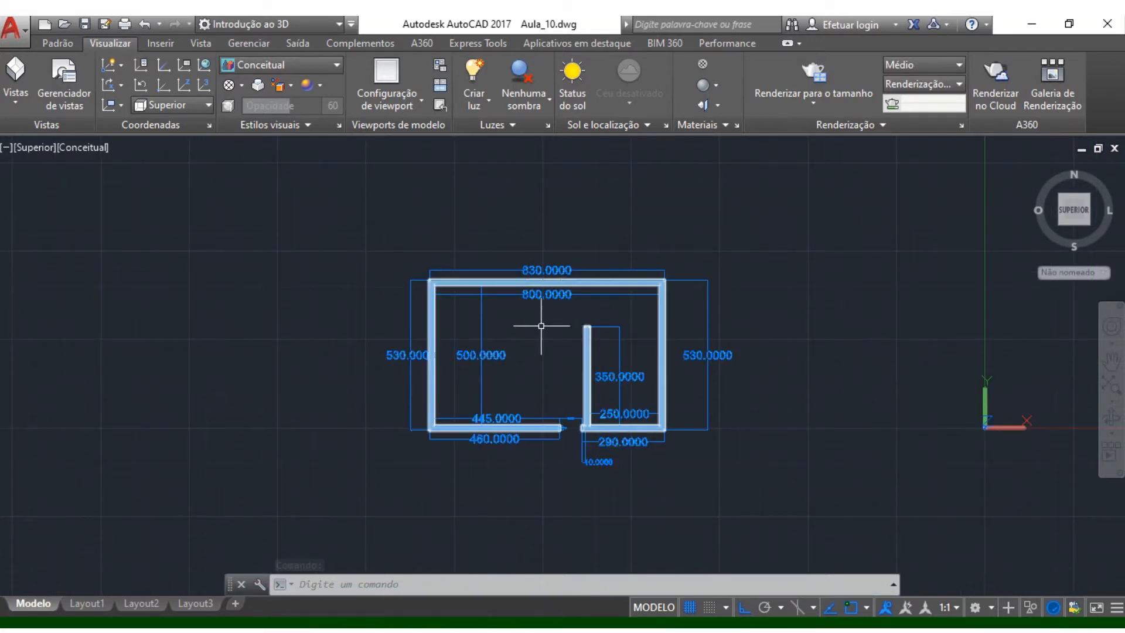
mouse_move(536, 336)
middle_down()
mouse_move(602, 354)
mouse_move(640, 291)
mouse_move(607, 385)
mouse_move(617, 372)
middle_up()
scroll(617, 372, down, 2)
scroll(618, 372, up, 3)
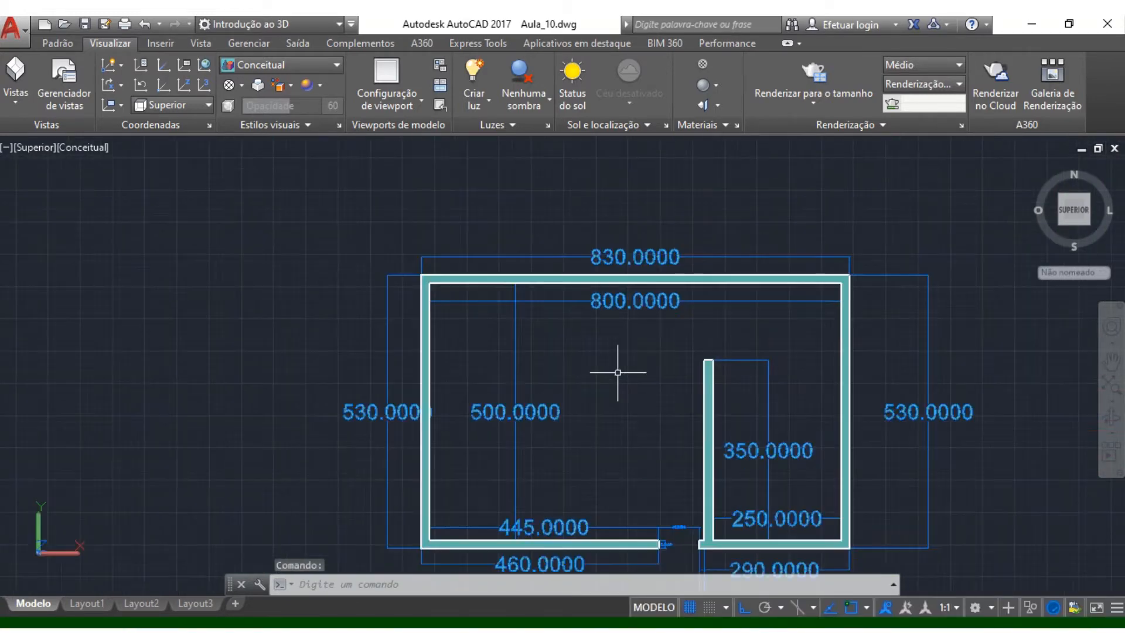
middle_drag(617, 372, 729, 328)
key(Escape)
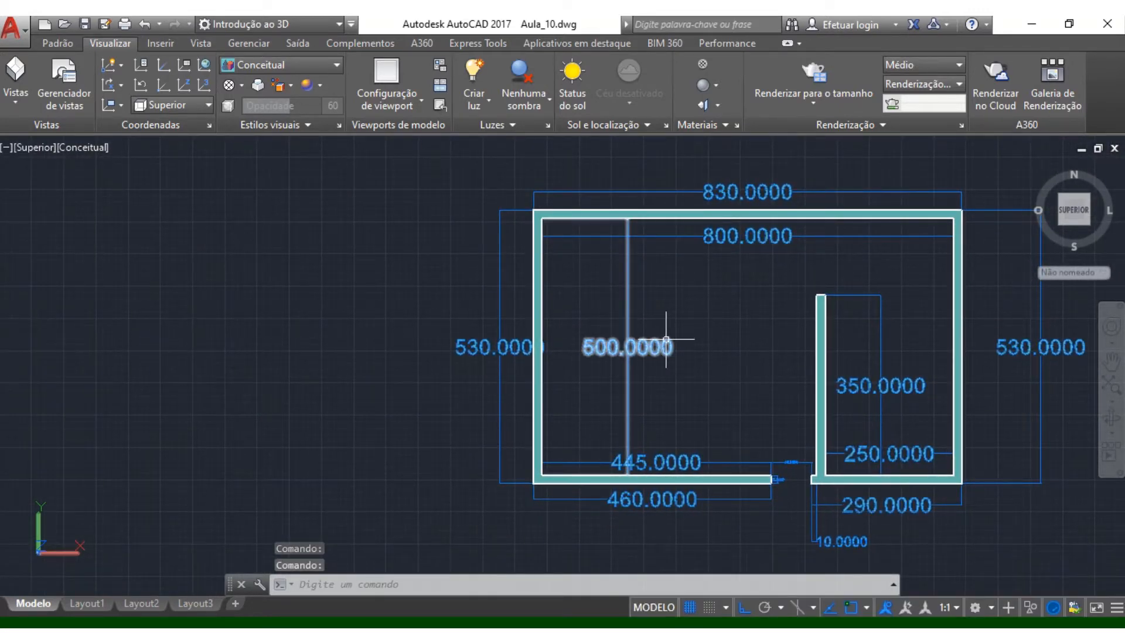
scroll(726, 357, down, 2)
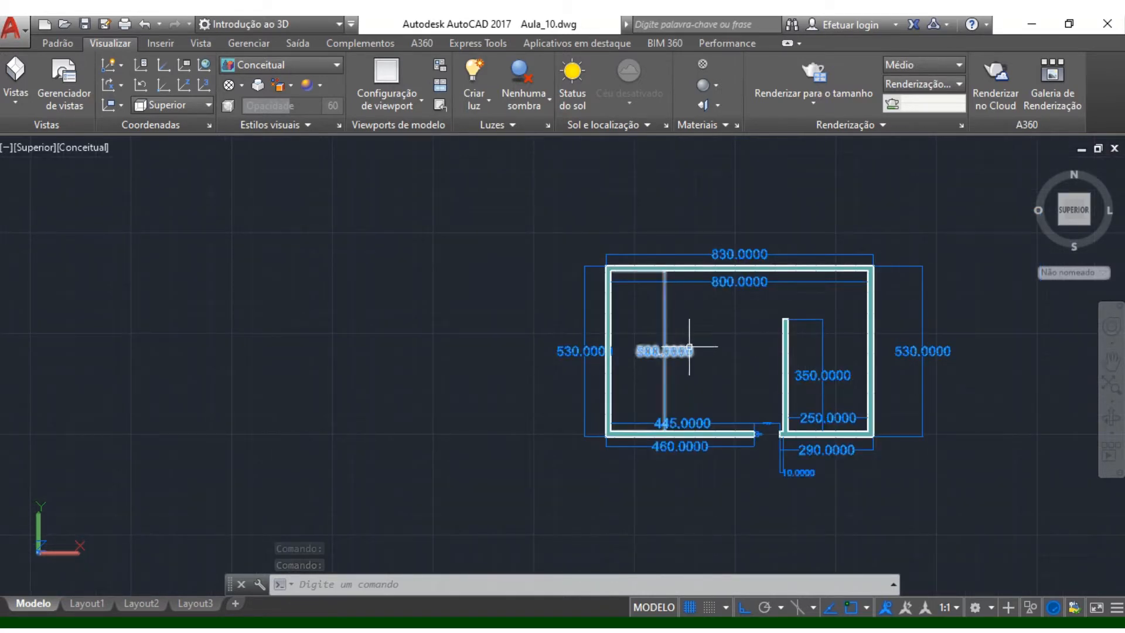
mouse_move(701, 371)
middle_down()
mouse_move(744, 337)
mouse_move(804, 377)
middle_up()
scroll(753, 326, up, 2)
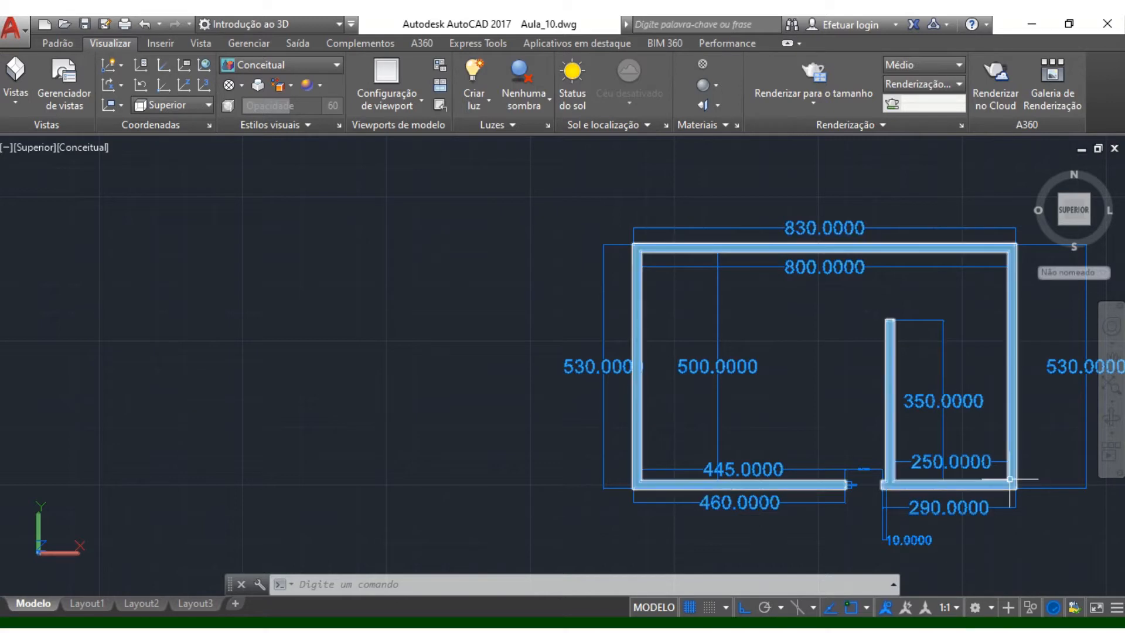
mouse_move(1010, 479)
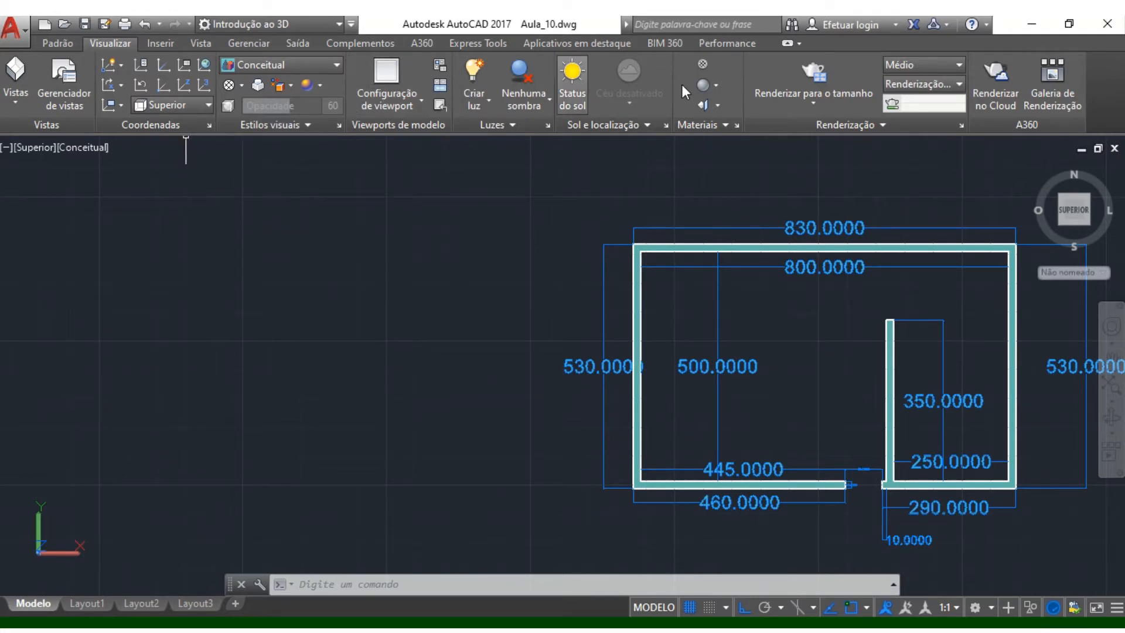
Step: Change the workspace to Desenho e anotação
click(62, 44)
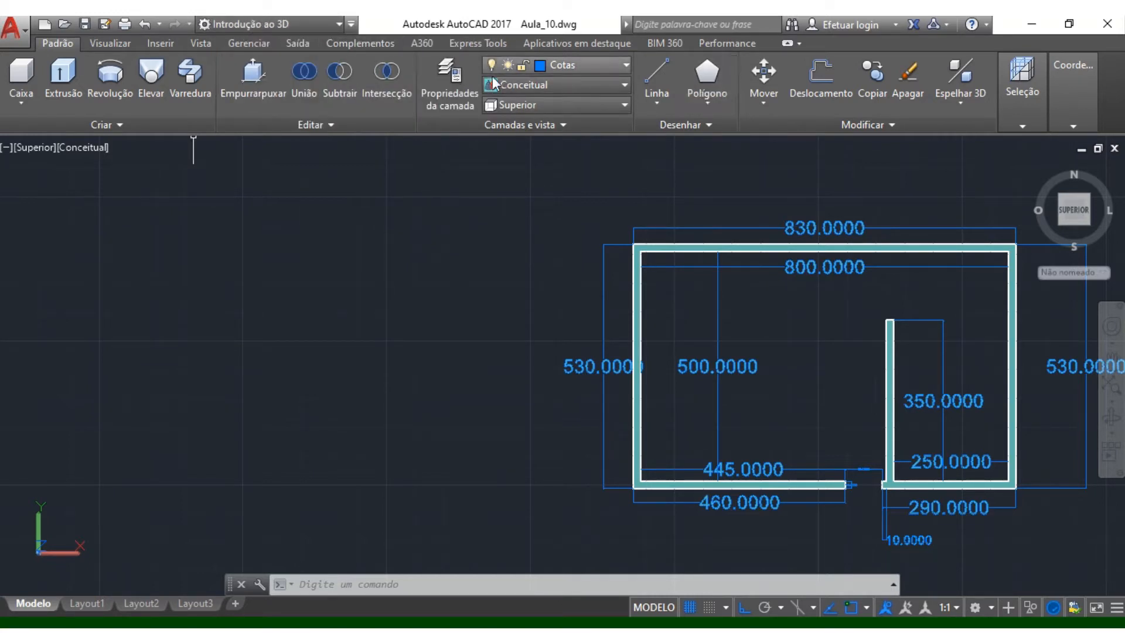
click(338, 25)
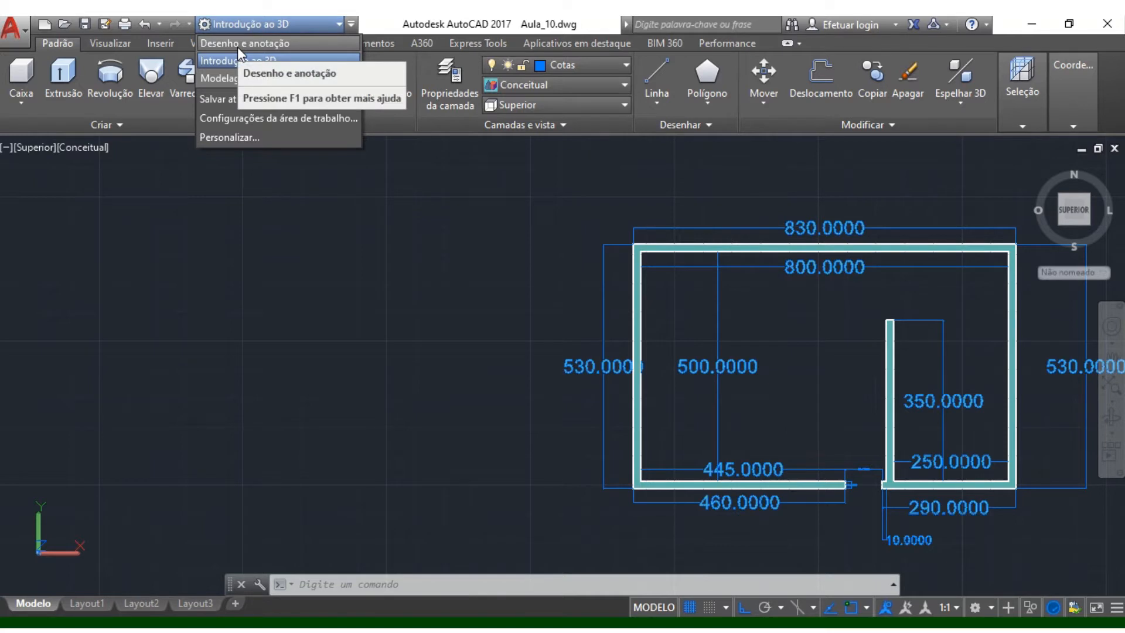
click(244, 44)
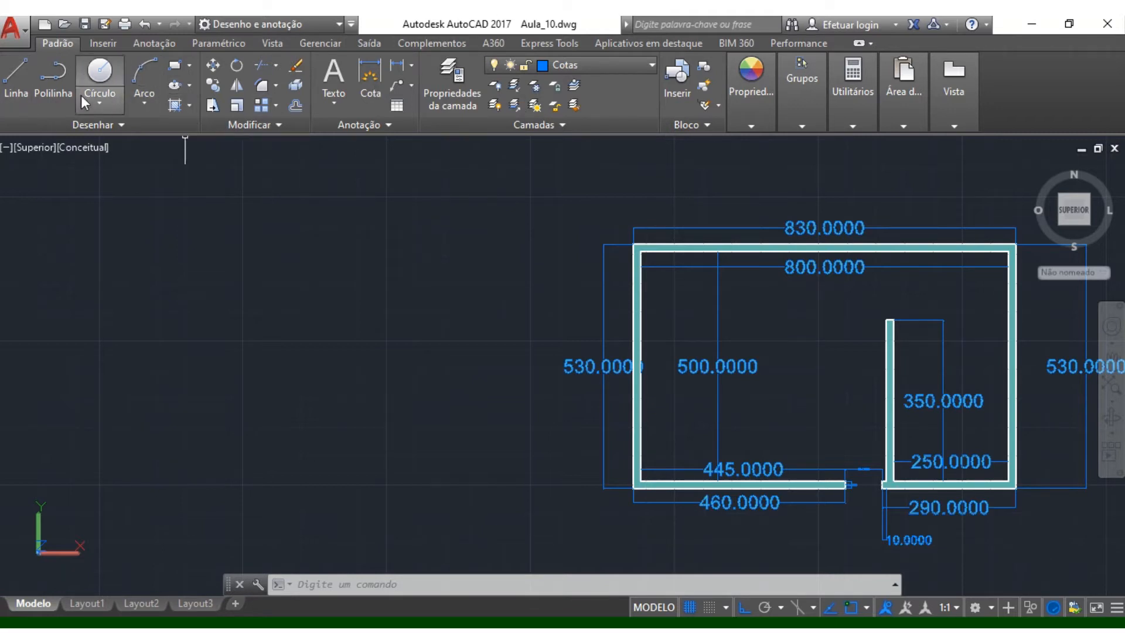
Step: Start the inner wall outline in the free space left of the dimensioned plan with a 445-unit orthogonal line running left, level with the lower inner wall edge
click(12, 79)
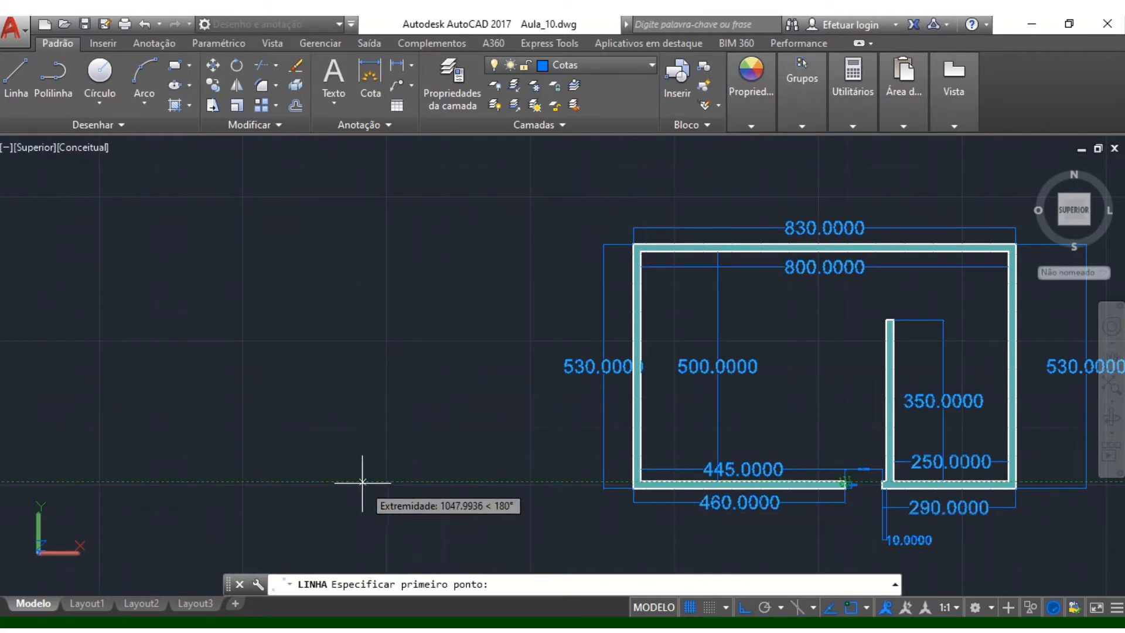
click(362, 481)
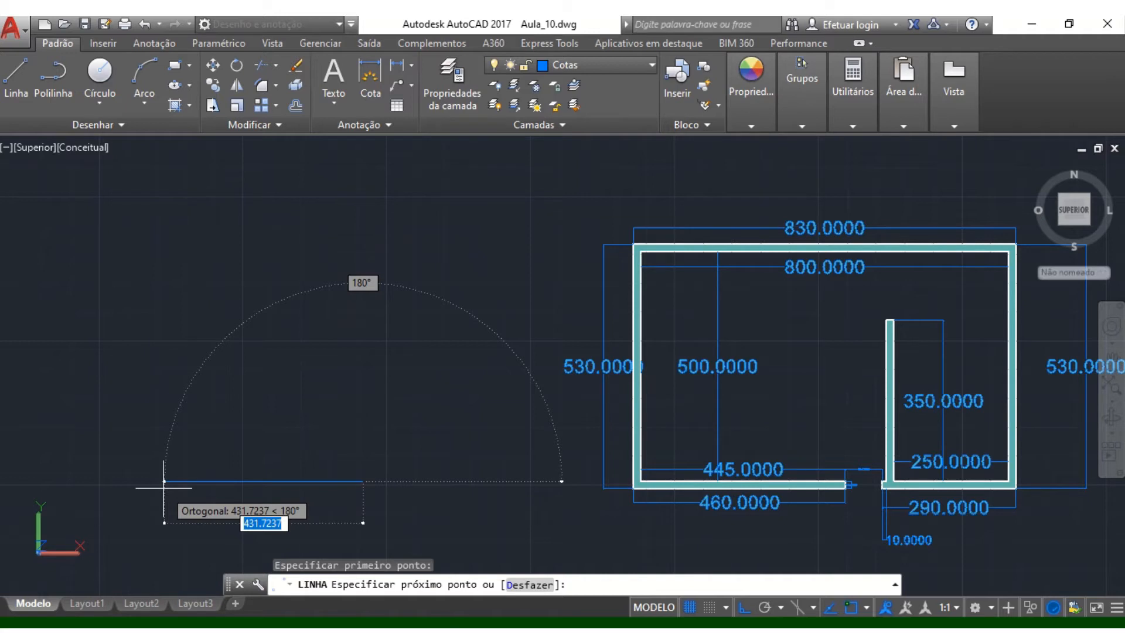
key(F8)
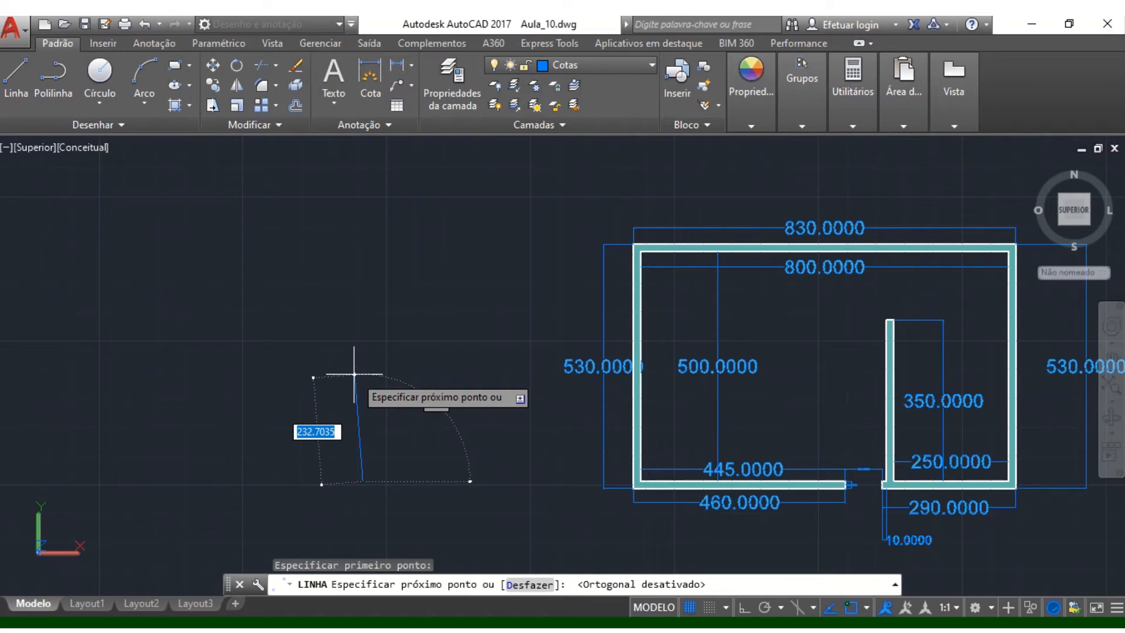
key(F8)
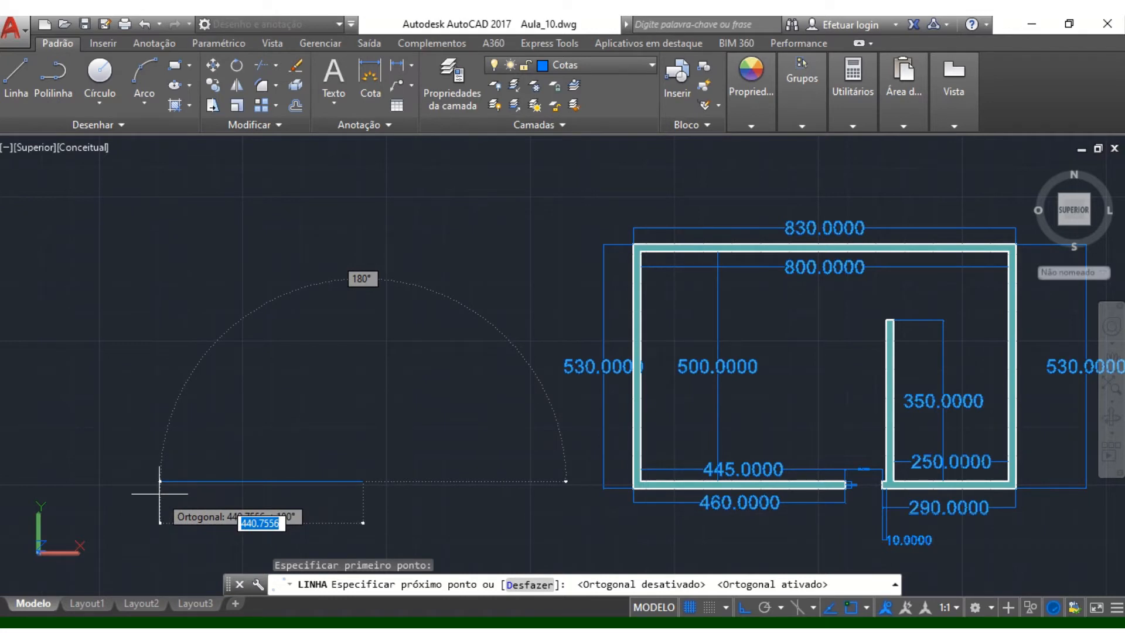
text(4)
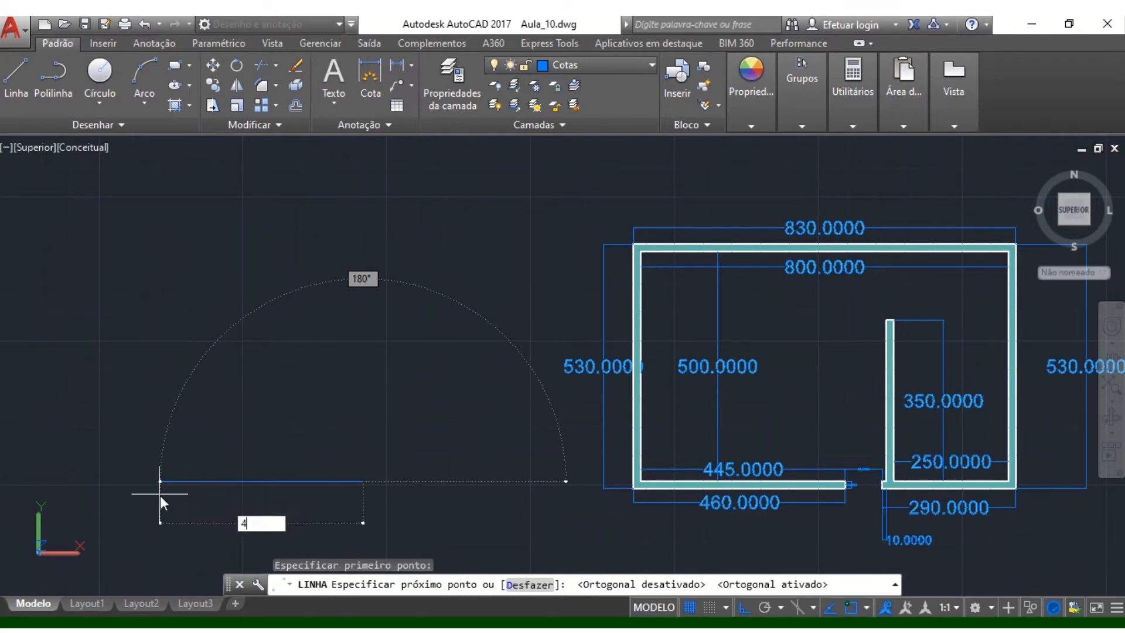
text(45)
key(Return)
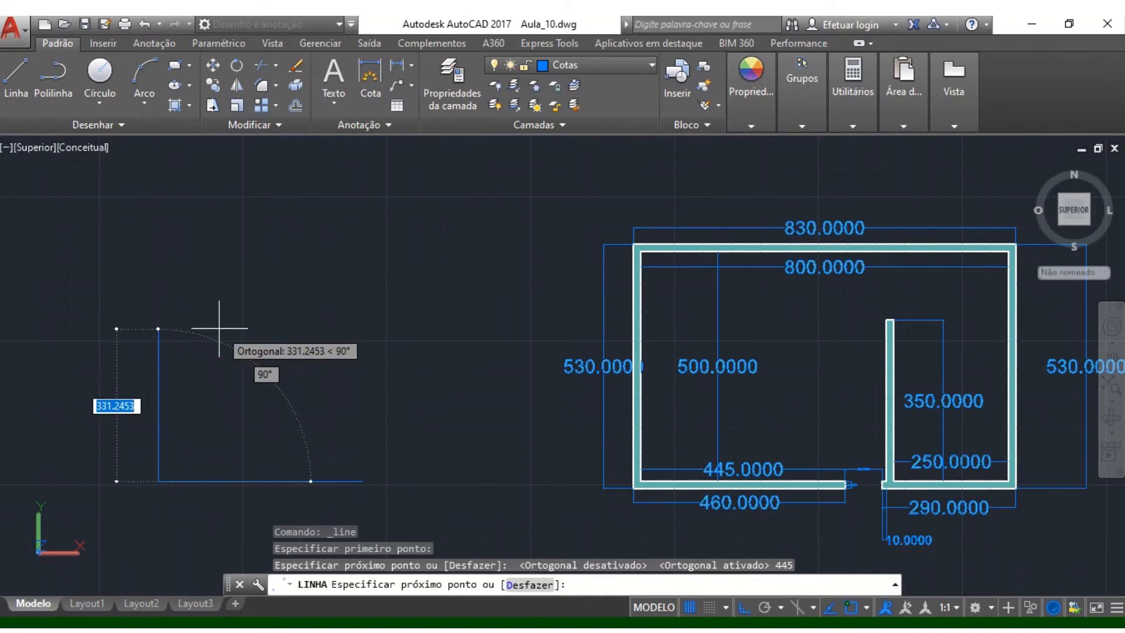
Step: Continue the inner wall outline with orthogonal segments of 500 up, 800 right and 500 down
text(500)
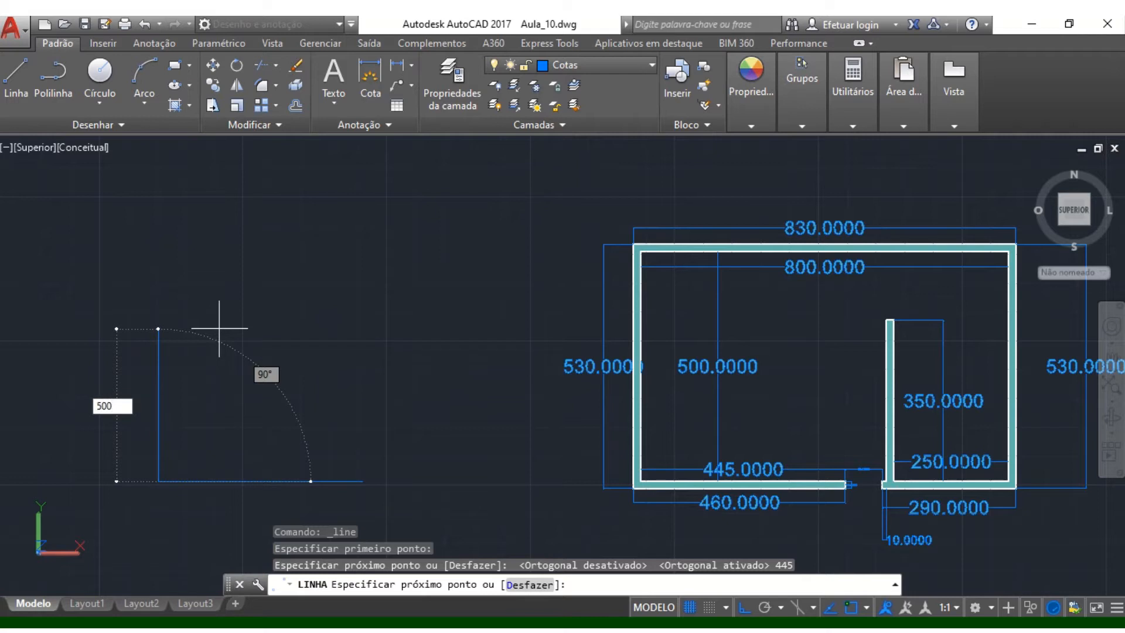
key(Return)
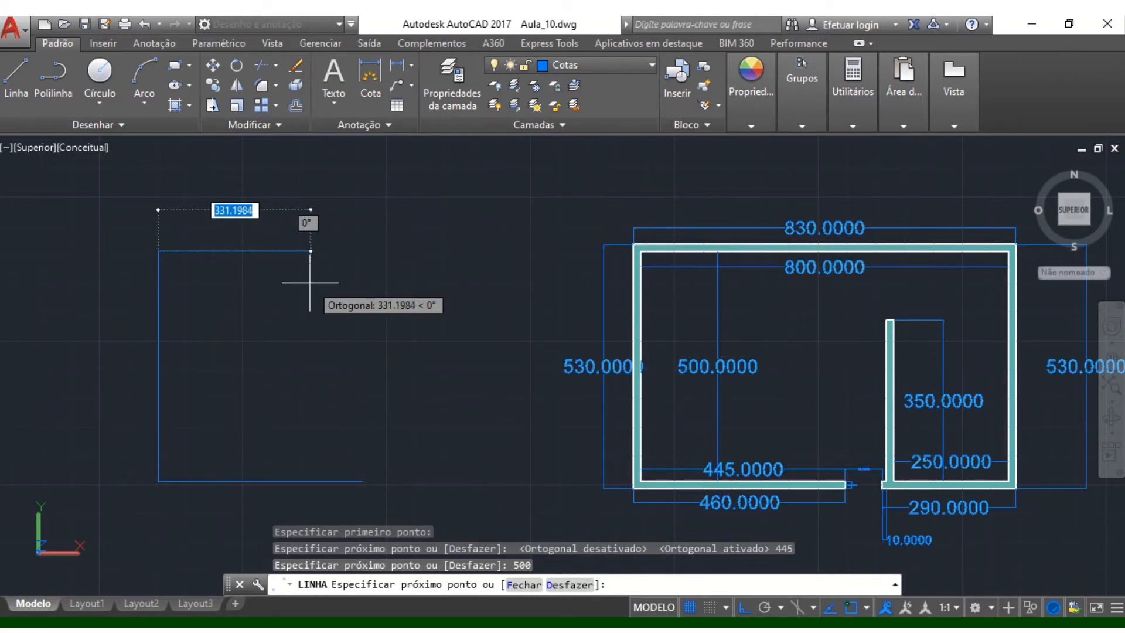
text(800)
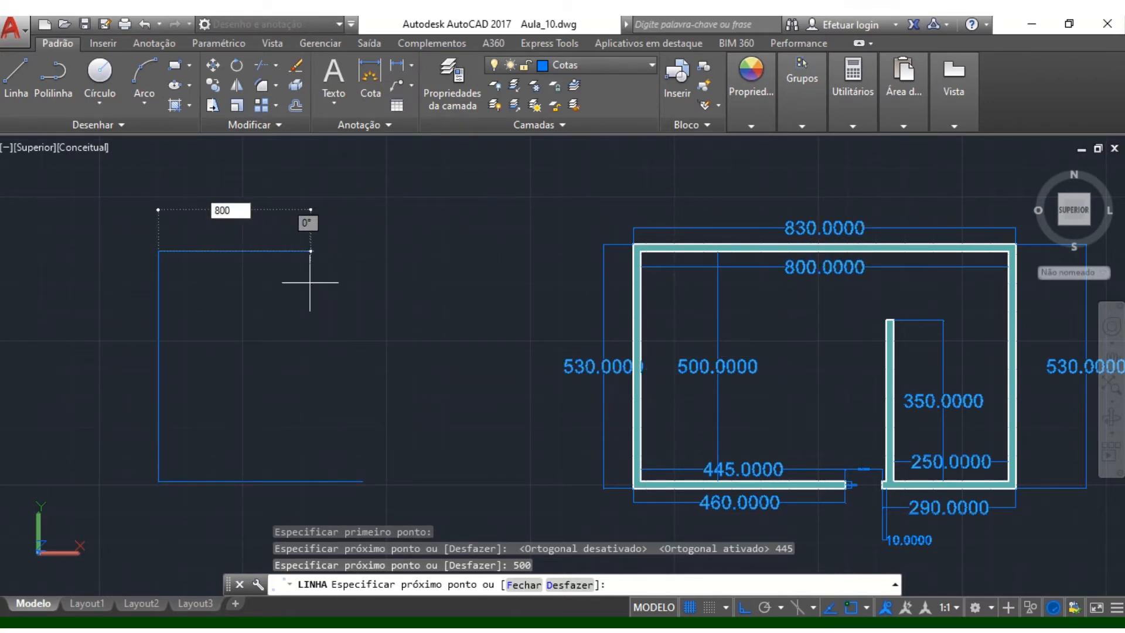
key(Return)
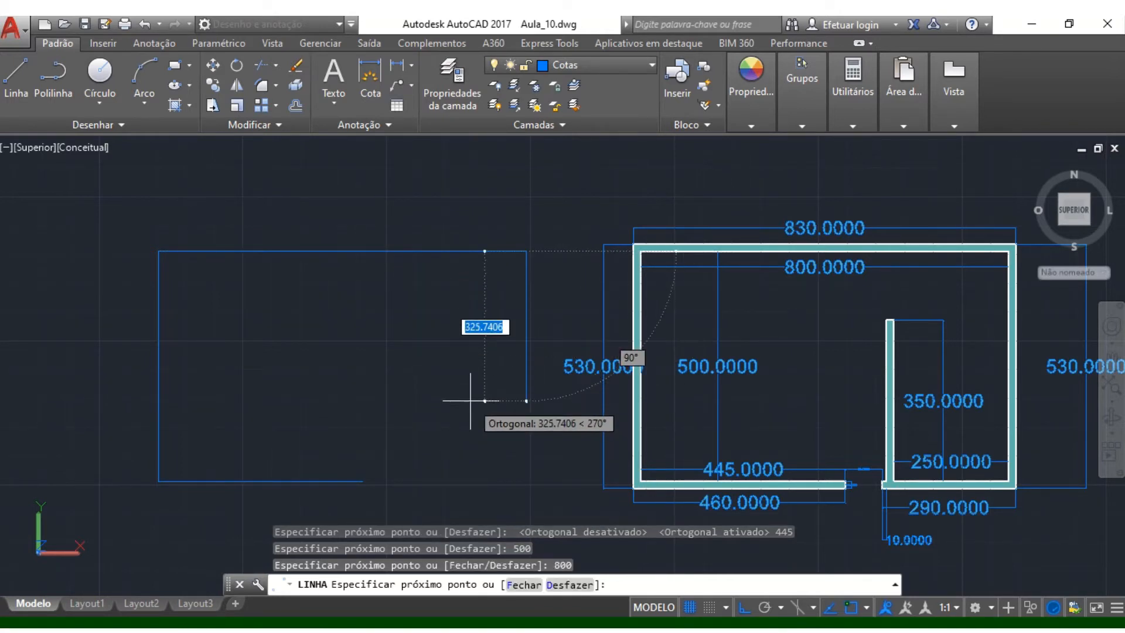
text(500)
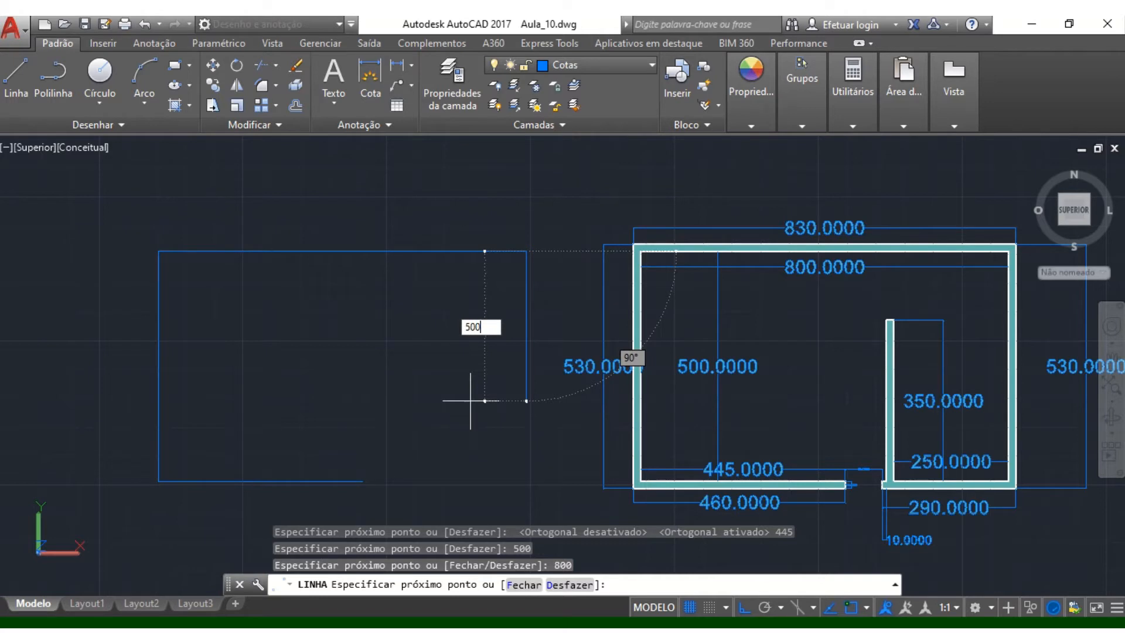
key(Return)
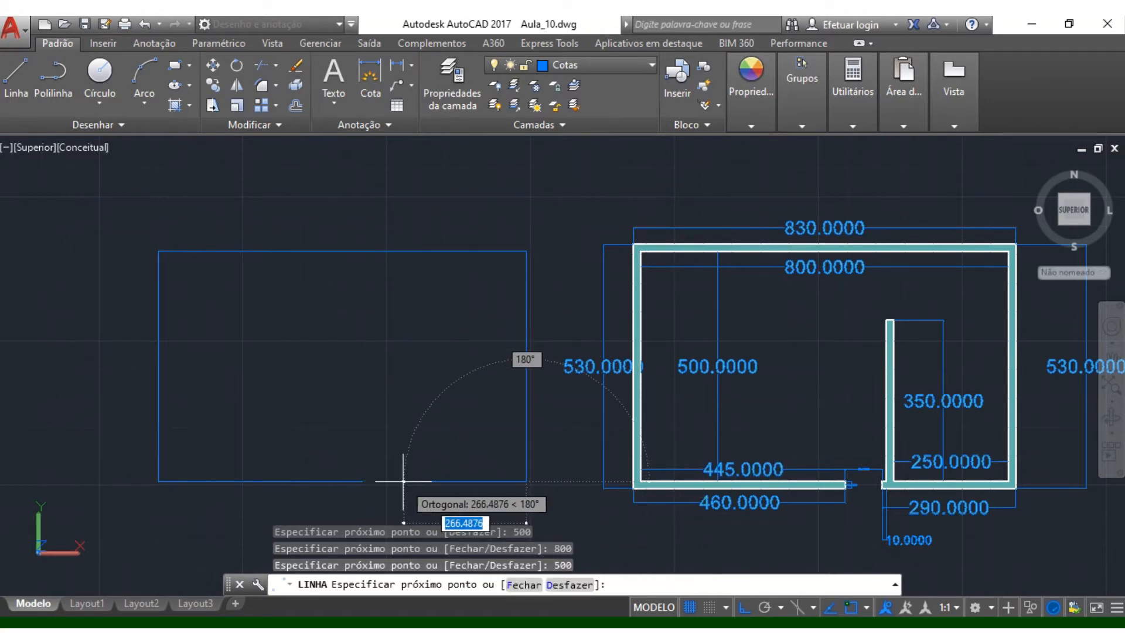
Step: Extend the outline 250 units left along the lower wall and 350 units up for the partition's inner face
text(250)
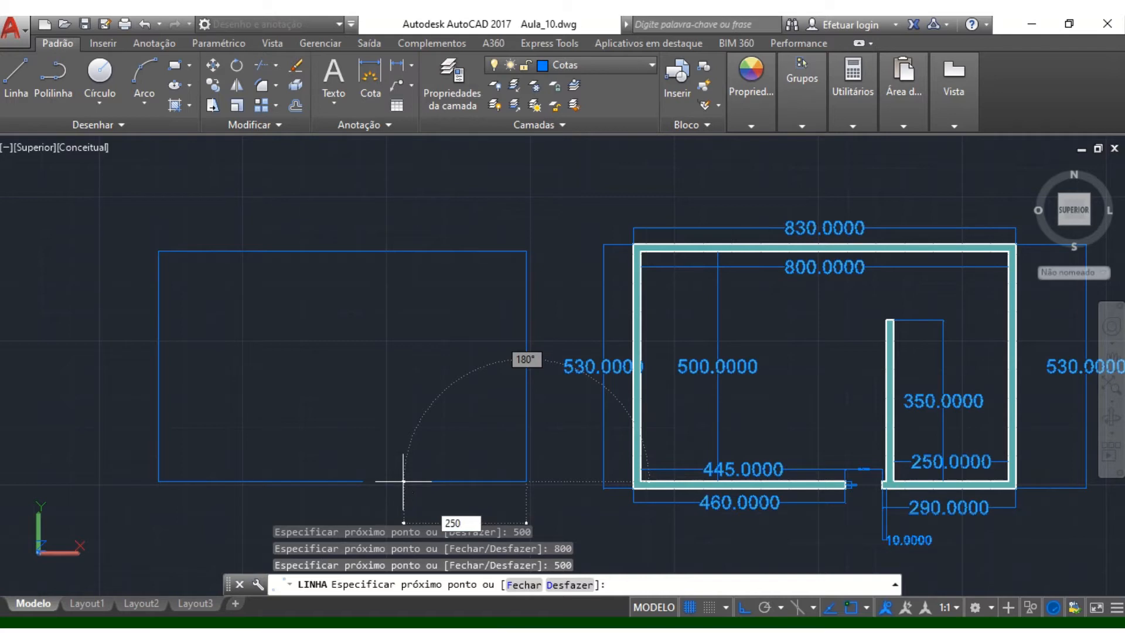
key(Return)
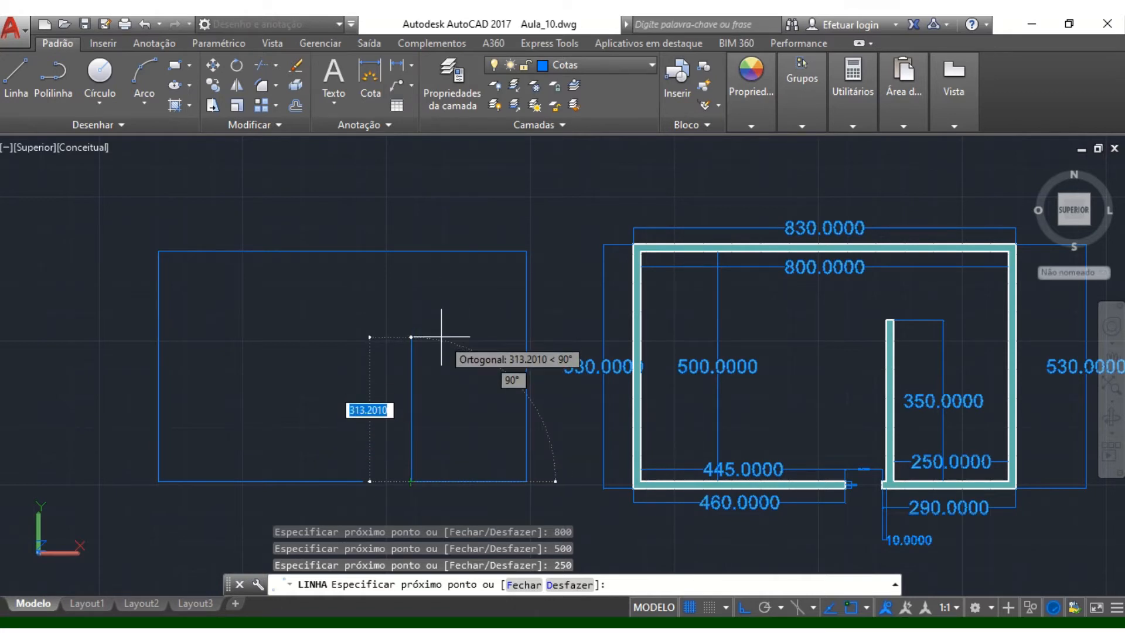
text(350)
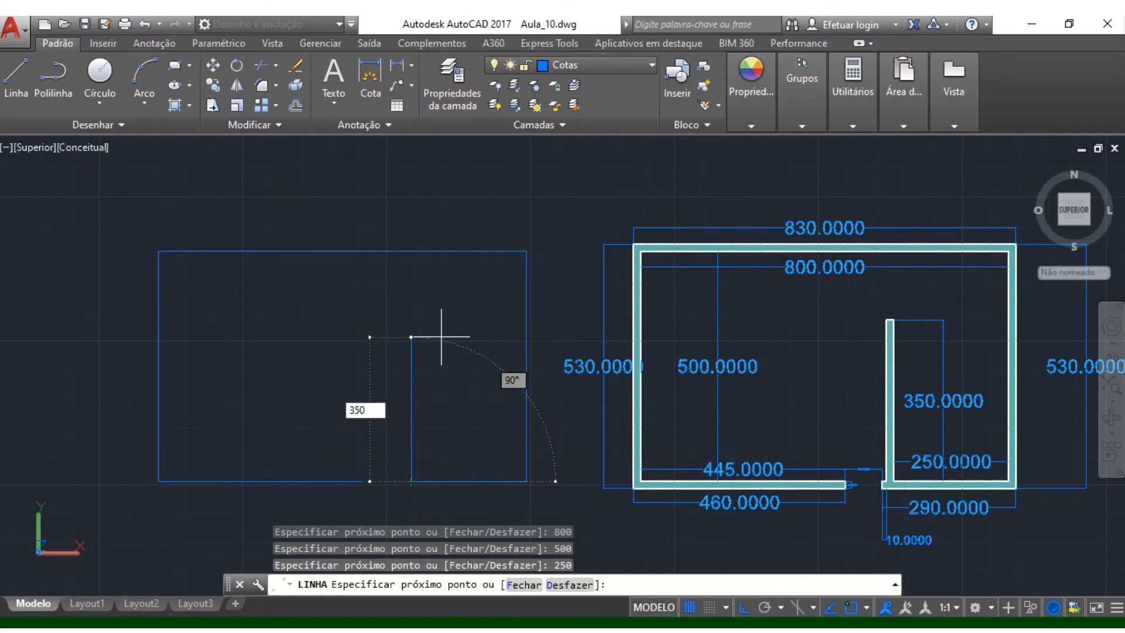
key(Return)
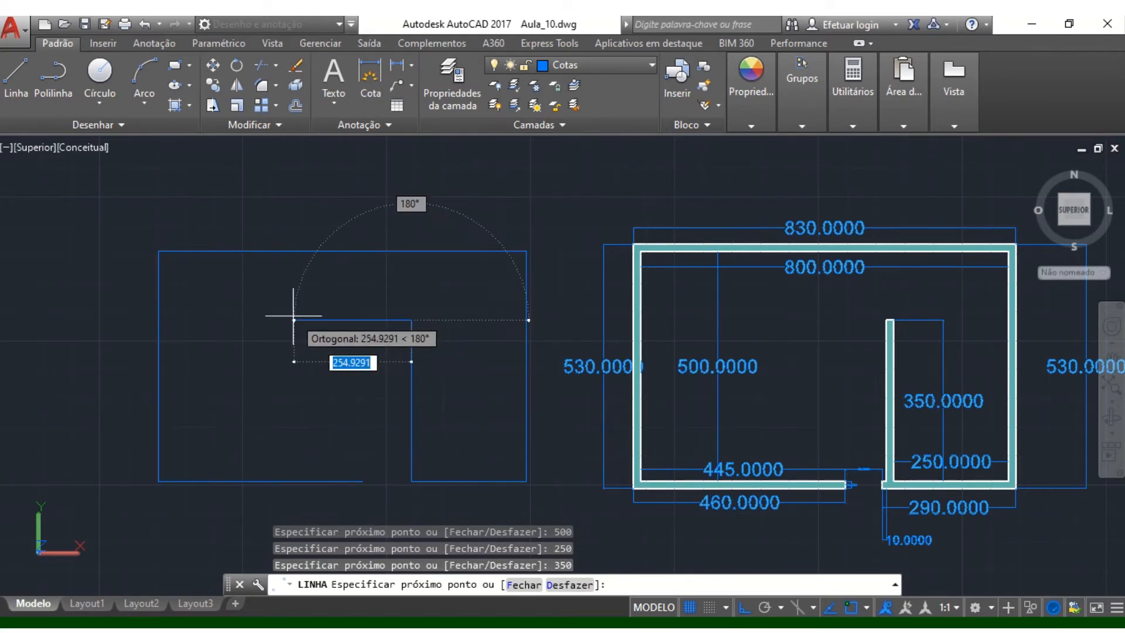
Step: Continue the outline 15 units left across the partition's upper end and 350 units down along its other face
text(15)
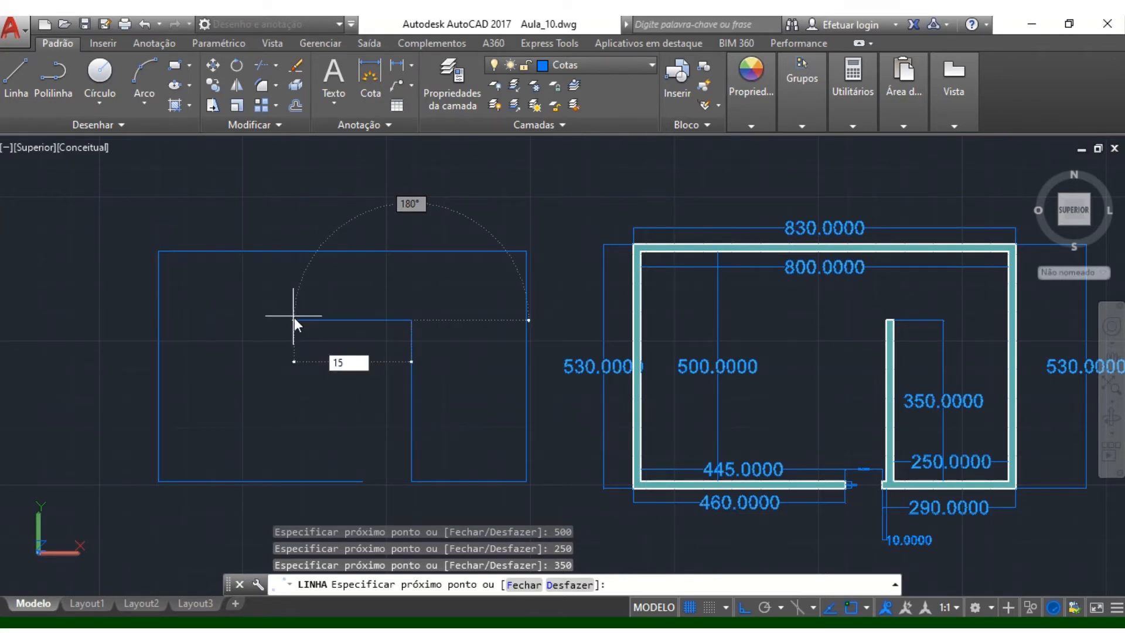
key(Return)
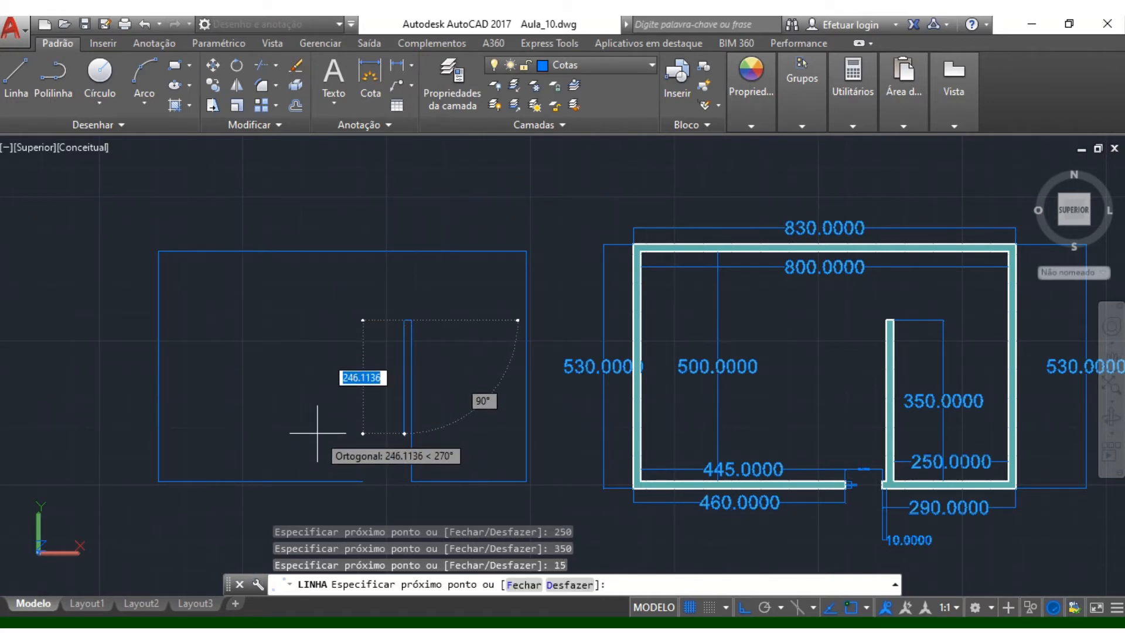
text(350)
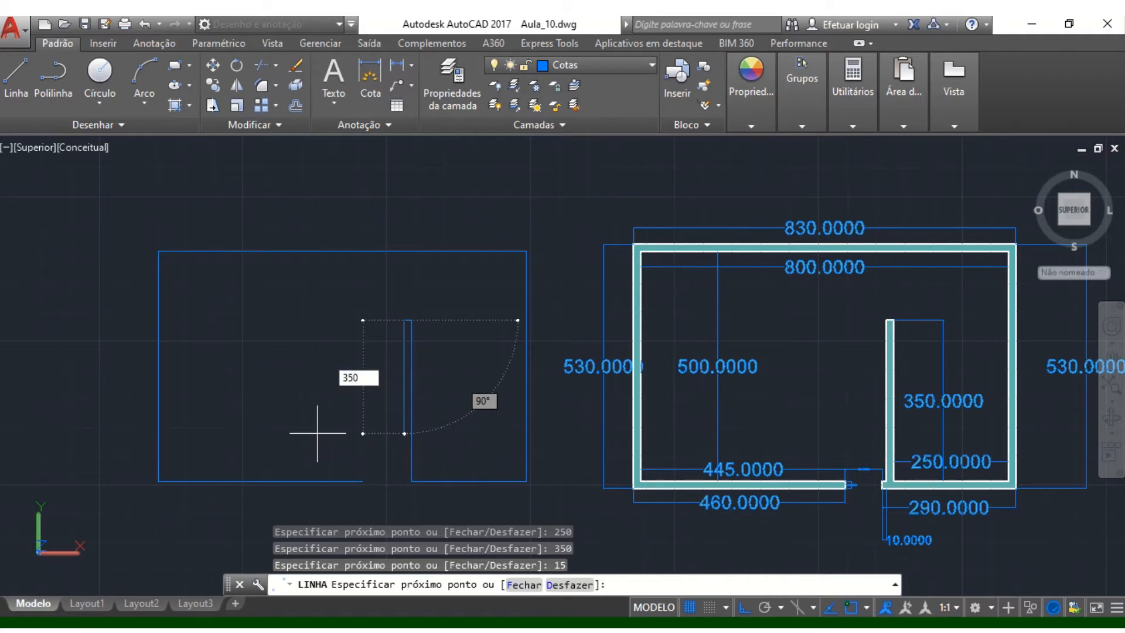
key(Return)
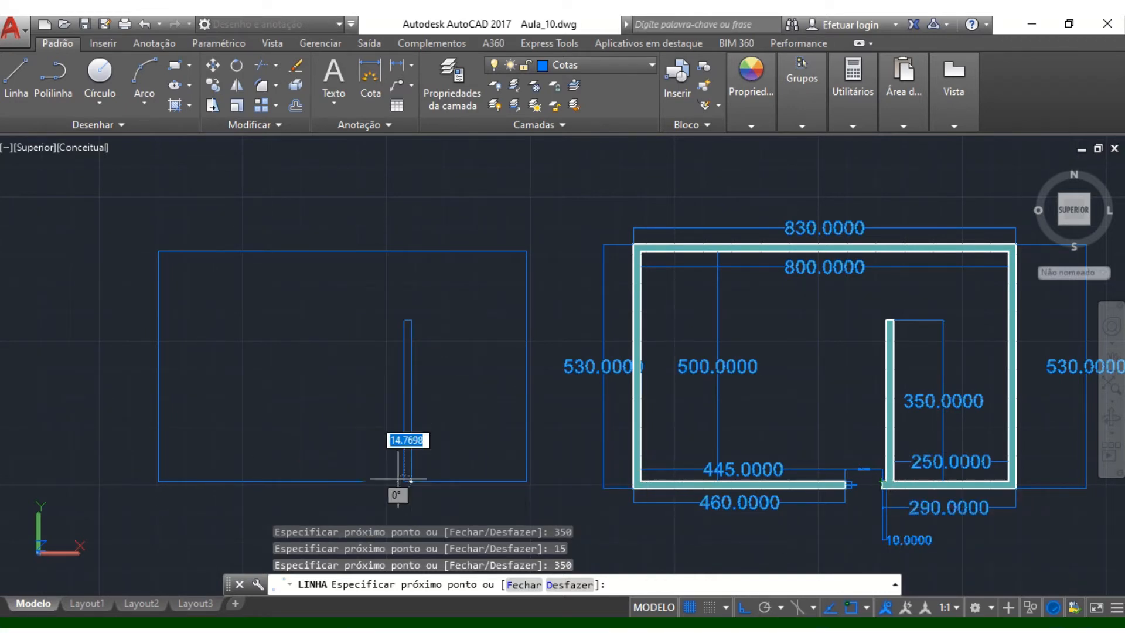
Step: Form the door jamb beside the partition's base with orthogonal segments of 10 units left and 15 units down
scroll(389, 494, up, 3)
scroll(392, 457, up, 3)
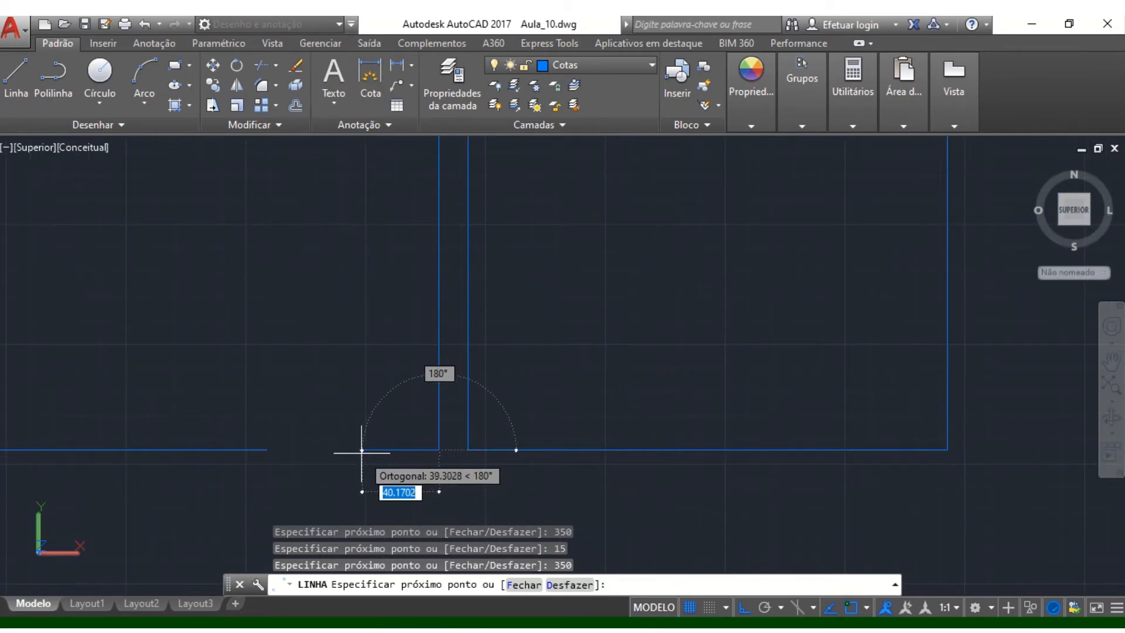
text(10)
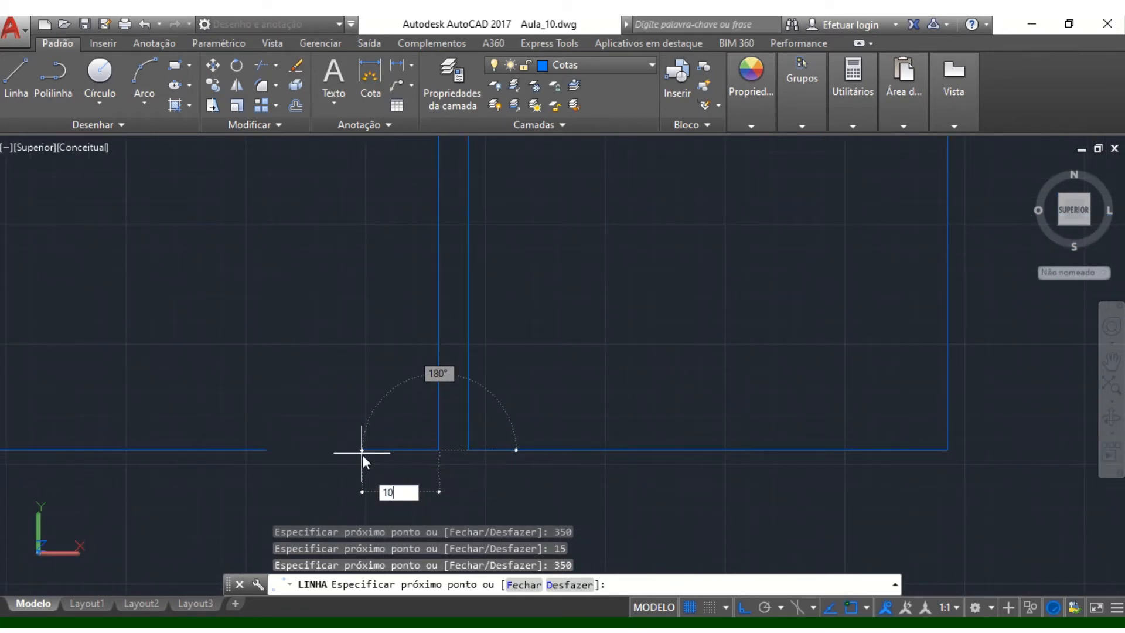
key(Return)
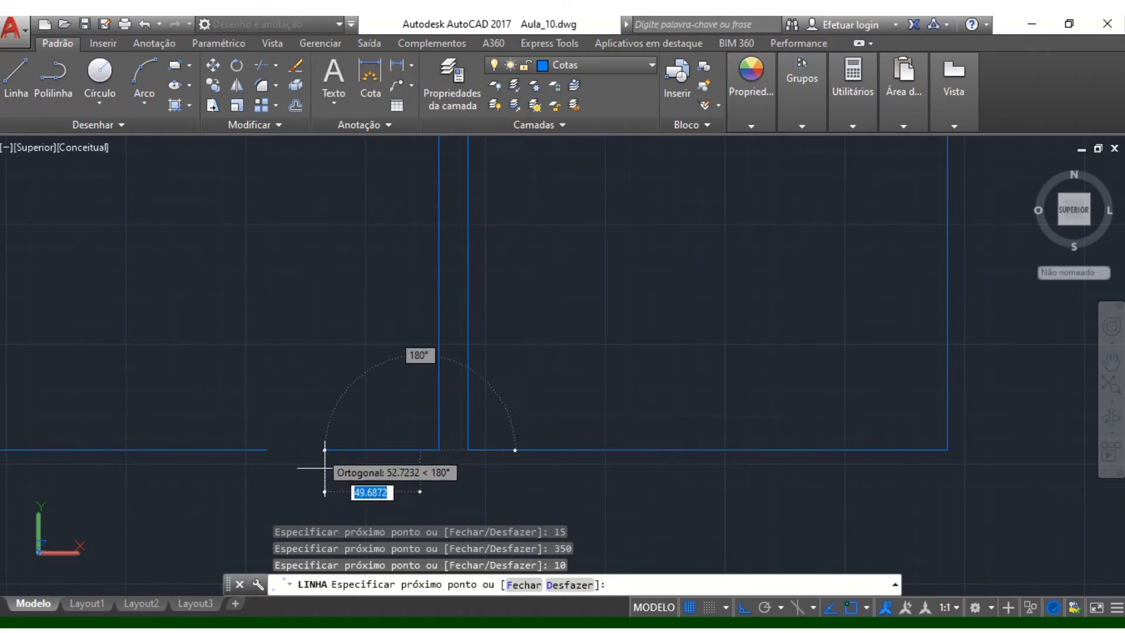
scroll(416, 464, down, 3)
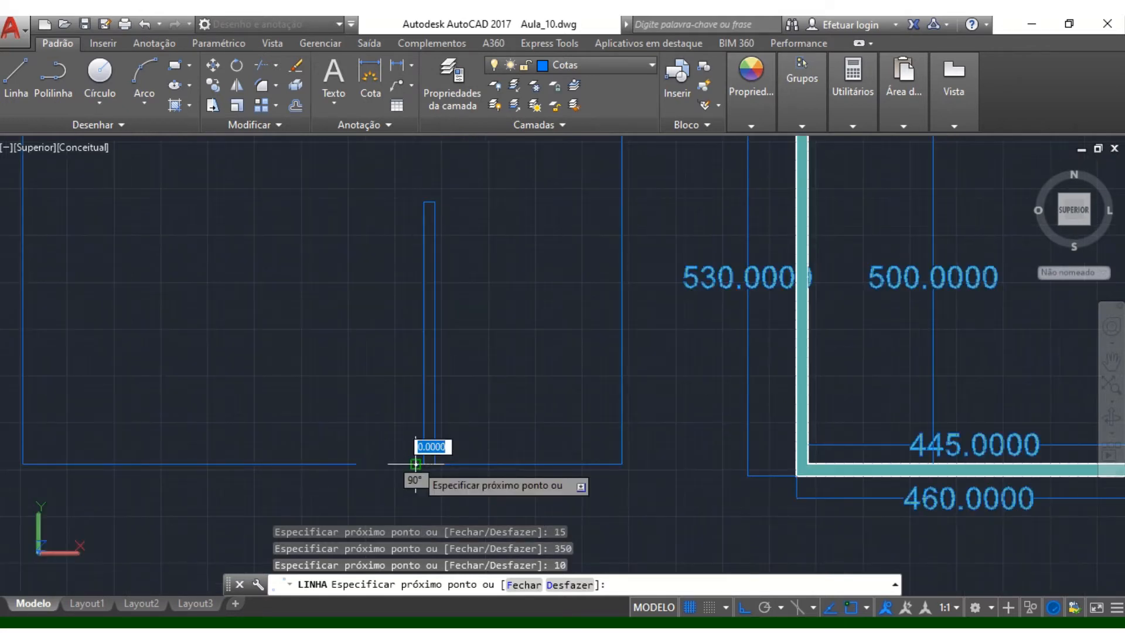
scroll(415, 464, down, 4)
scroll(415, 464, up, 6)
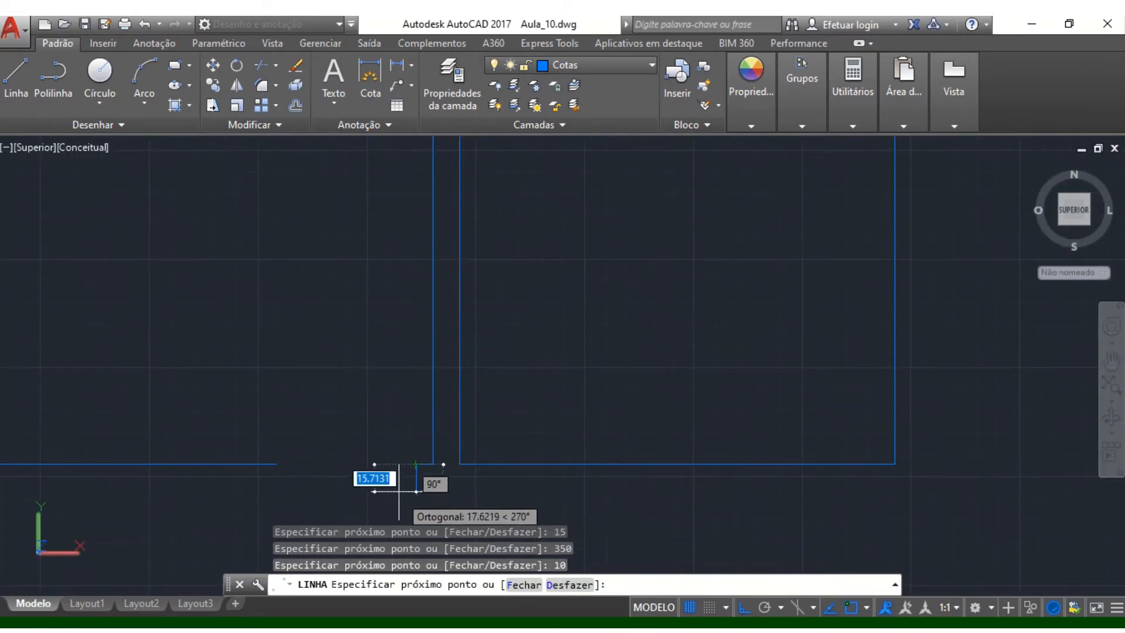
text(15)
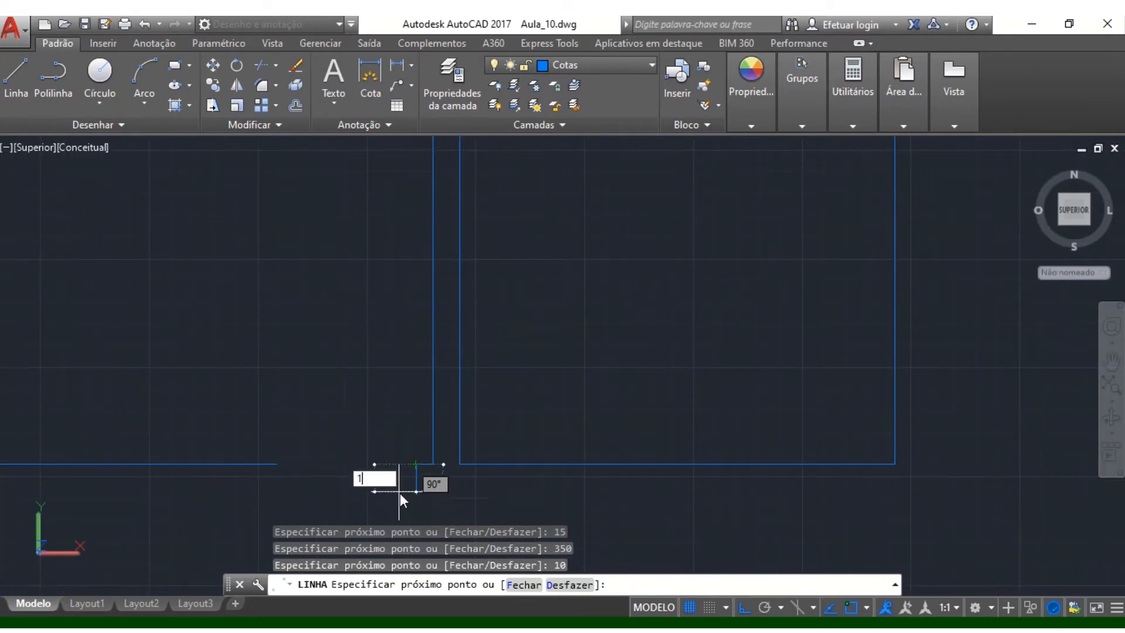
key(Return)
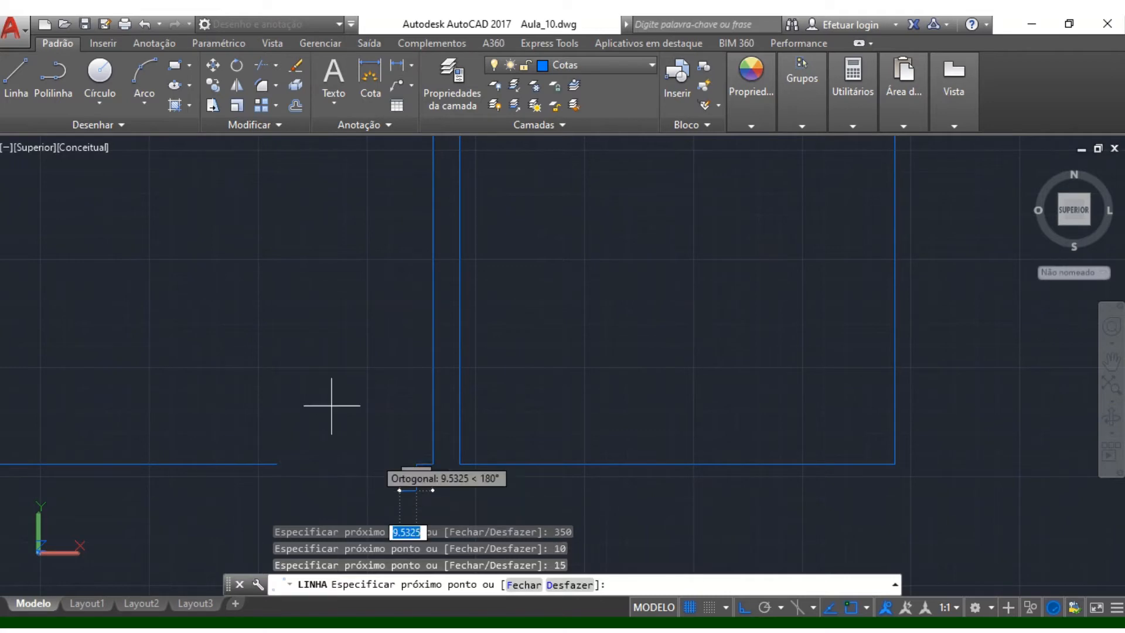
Step: Run the outer wall outline from the door jamb 290 units right and 530 units up
scroll(363, 483, down, 3)
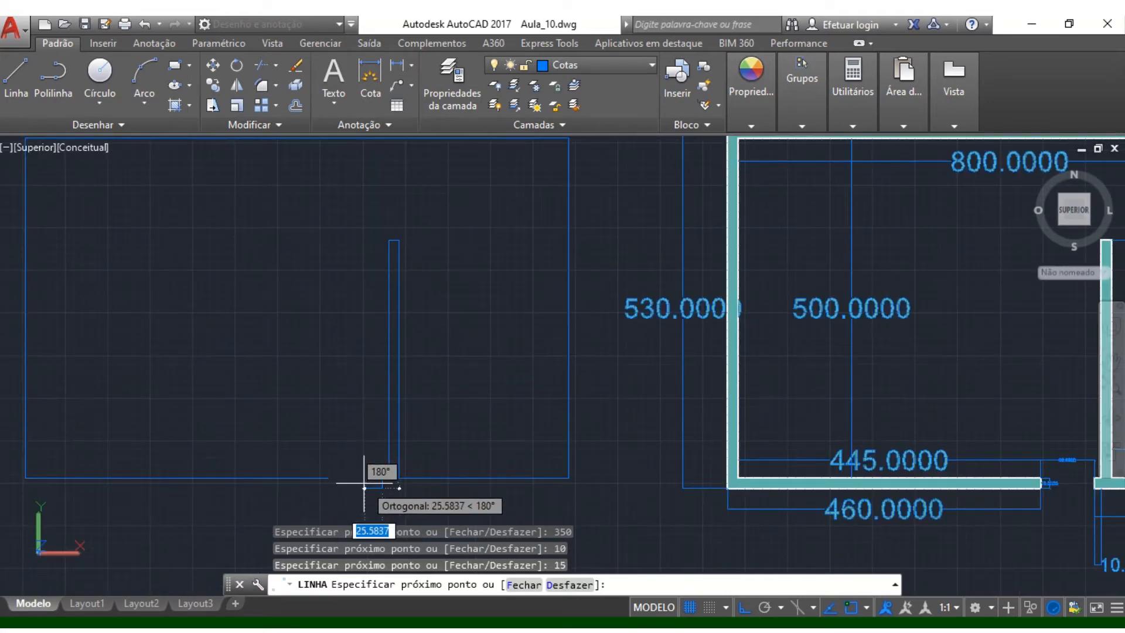
scroll(364, 484, down, 3)
scroll(364, 484, up, 2)
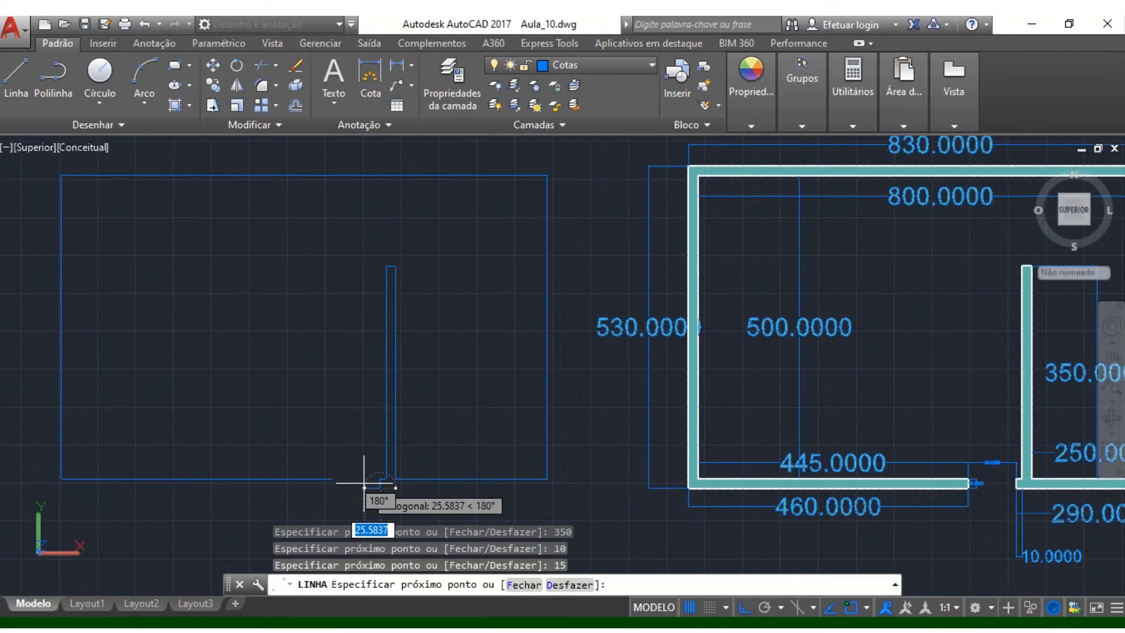
middle_drag(399, 478, 340, 472)
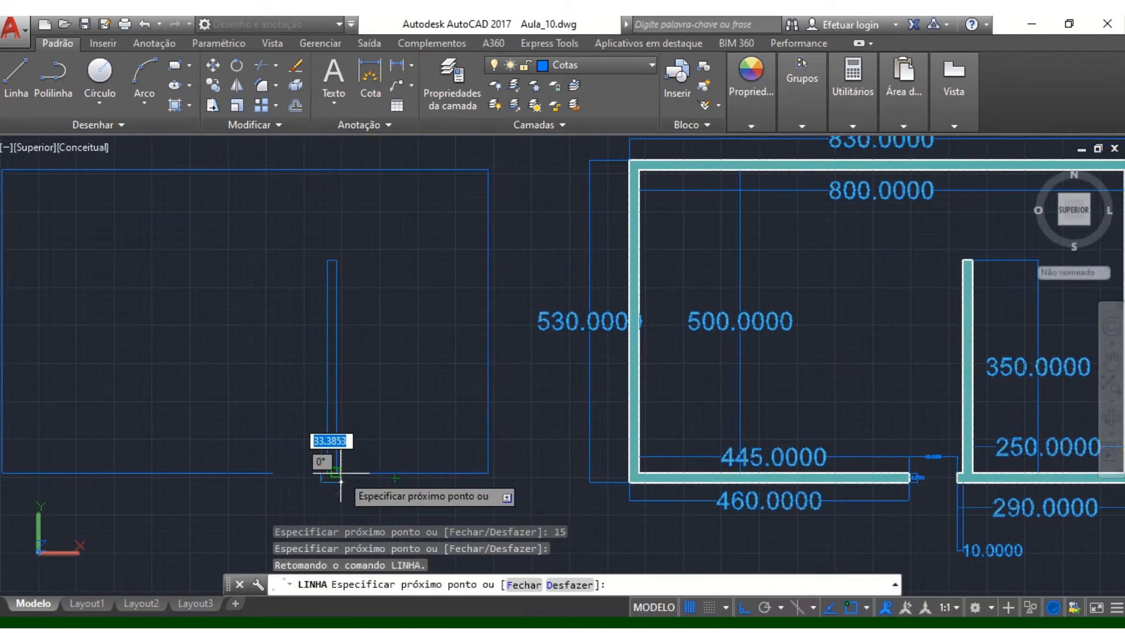
scroll(340, 472, down, 2)
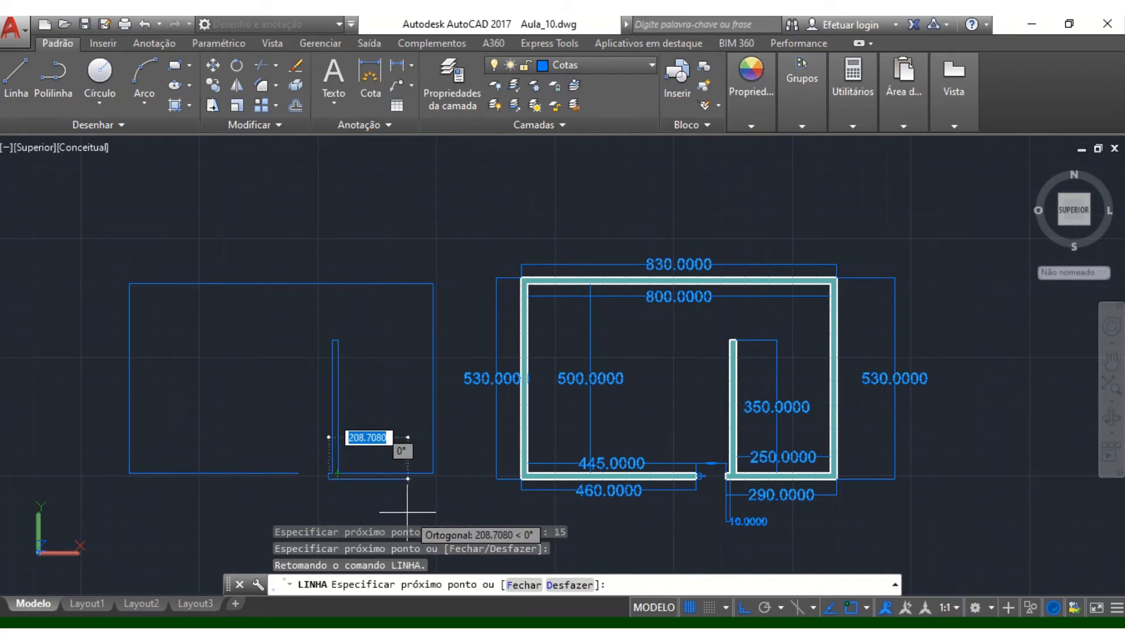
text(290)
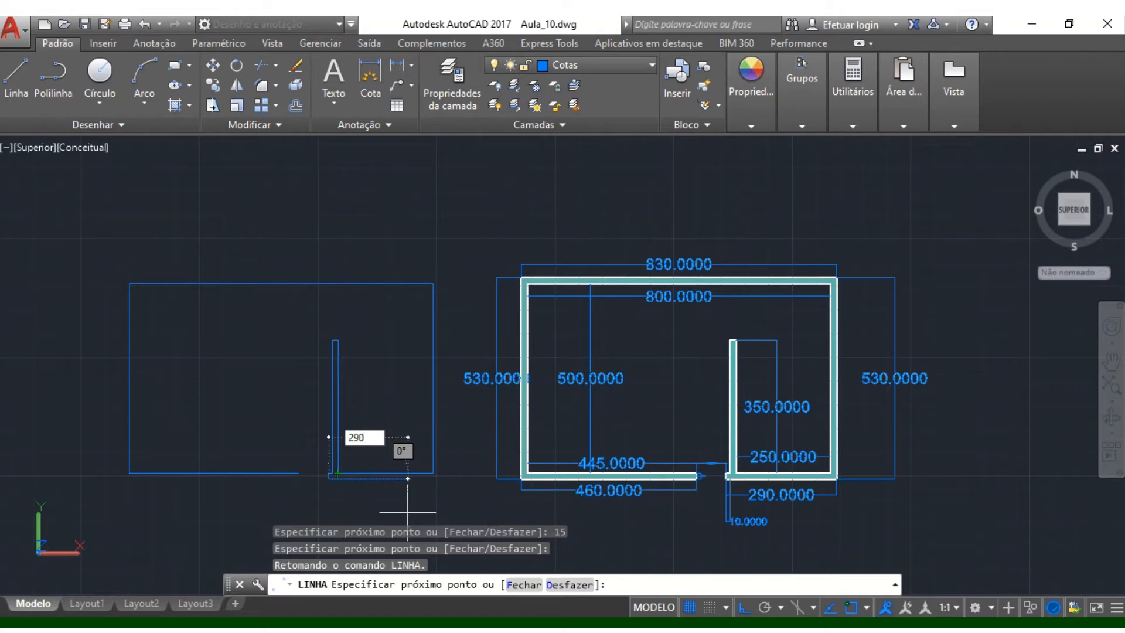
key(Return)
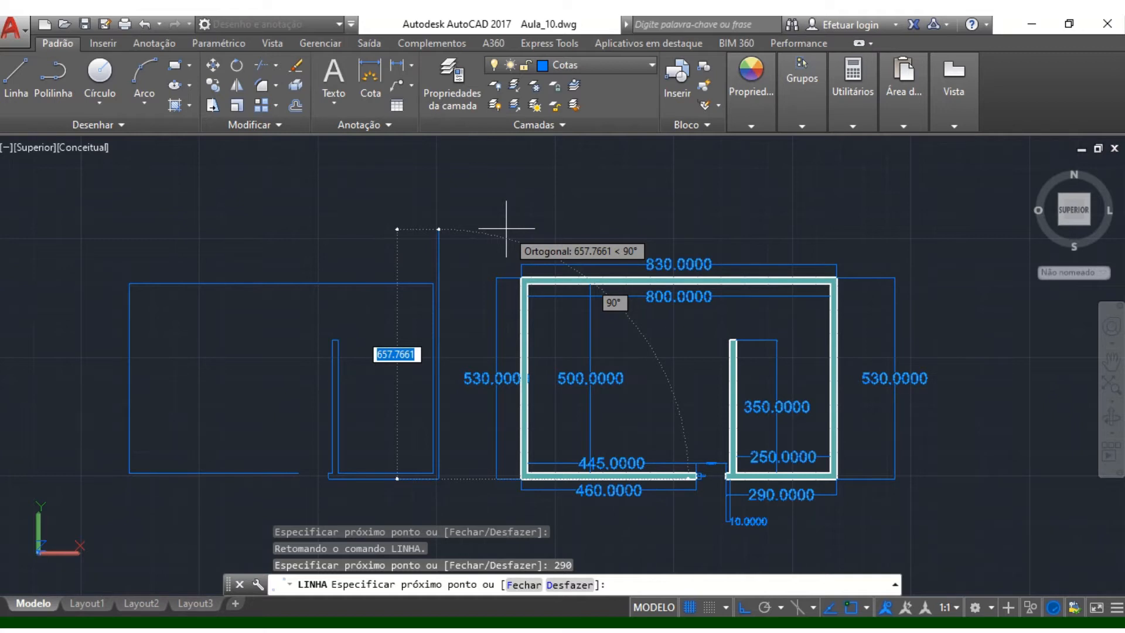
text(530)
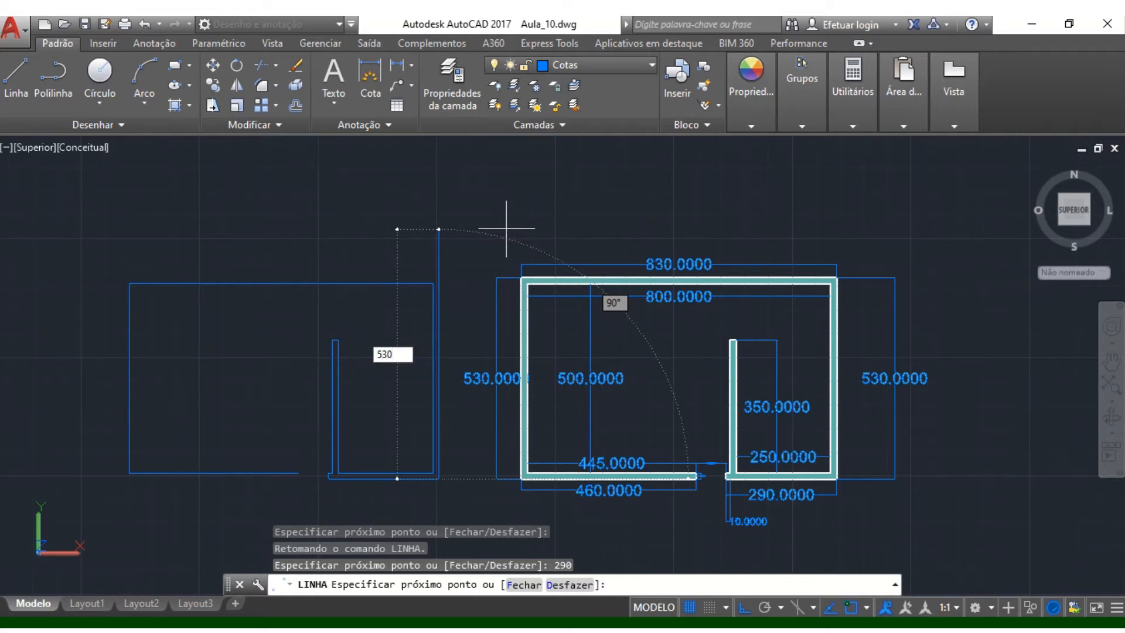
key(Return)
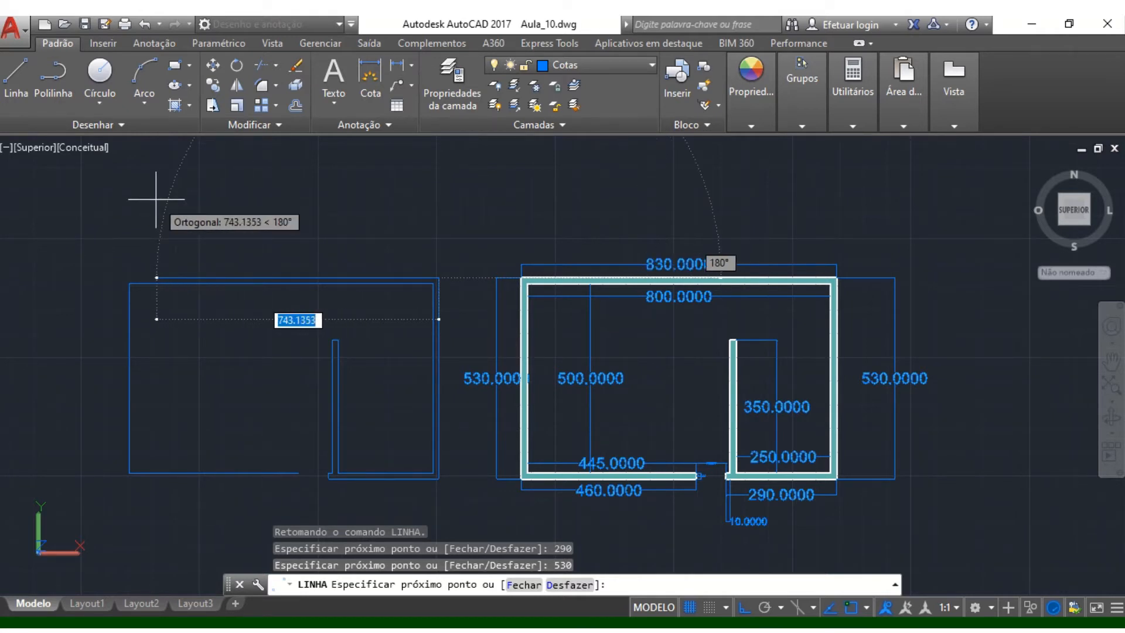
Step: Continue the outer outline 830 units left along the upper wall and 530 units down the left wall
text(830)
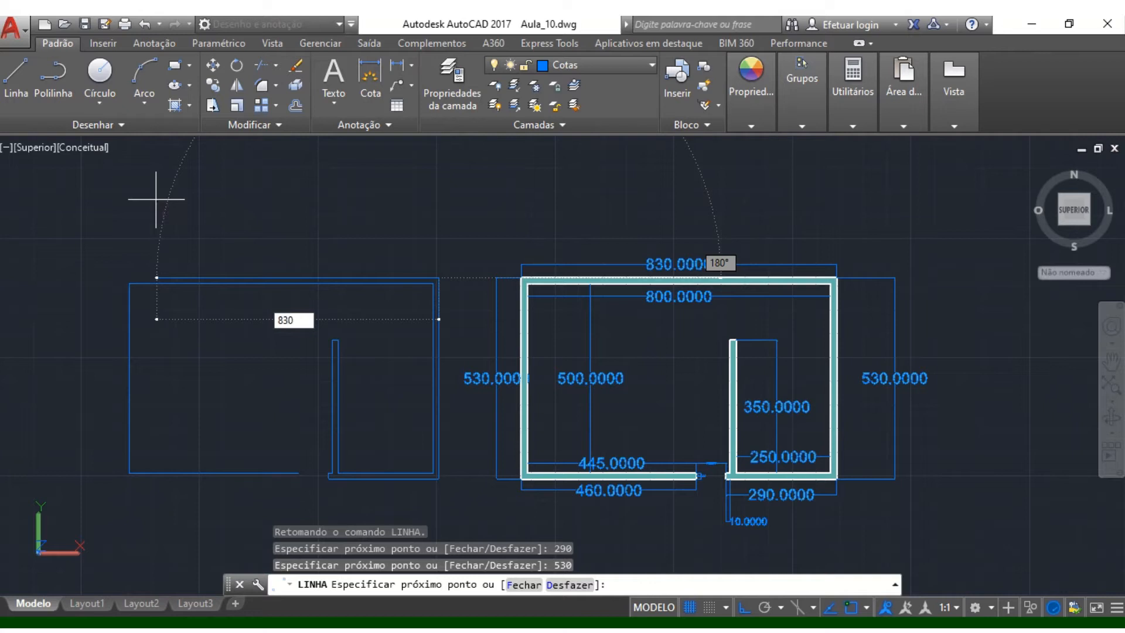
key(Return)
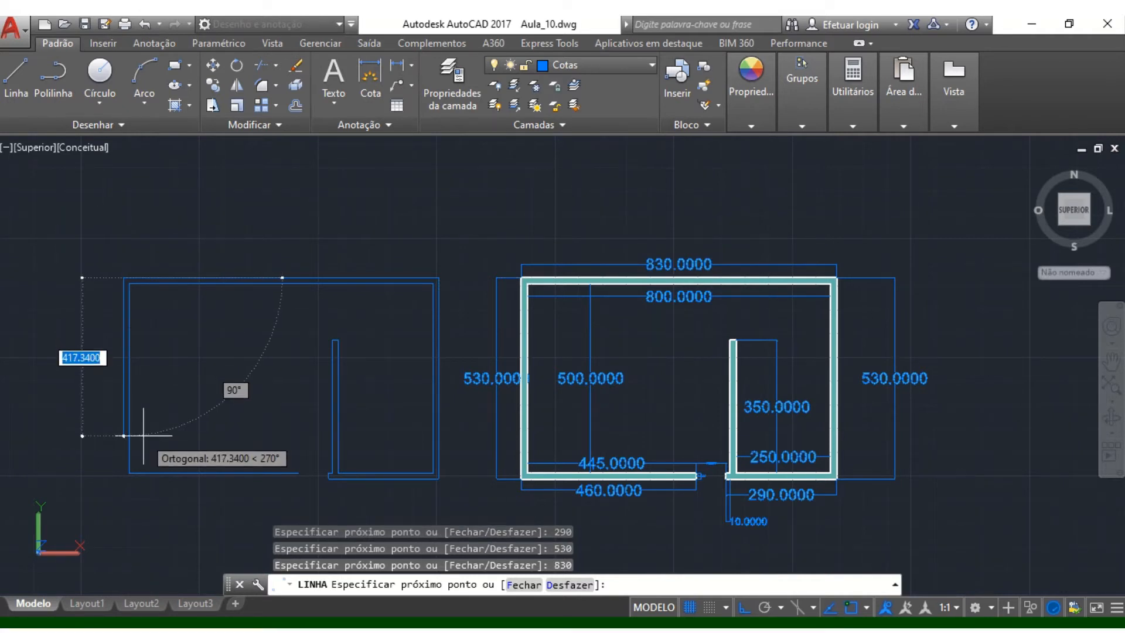
text(530)
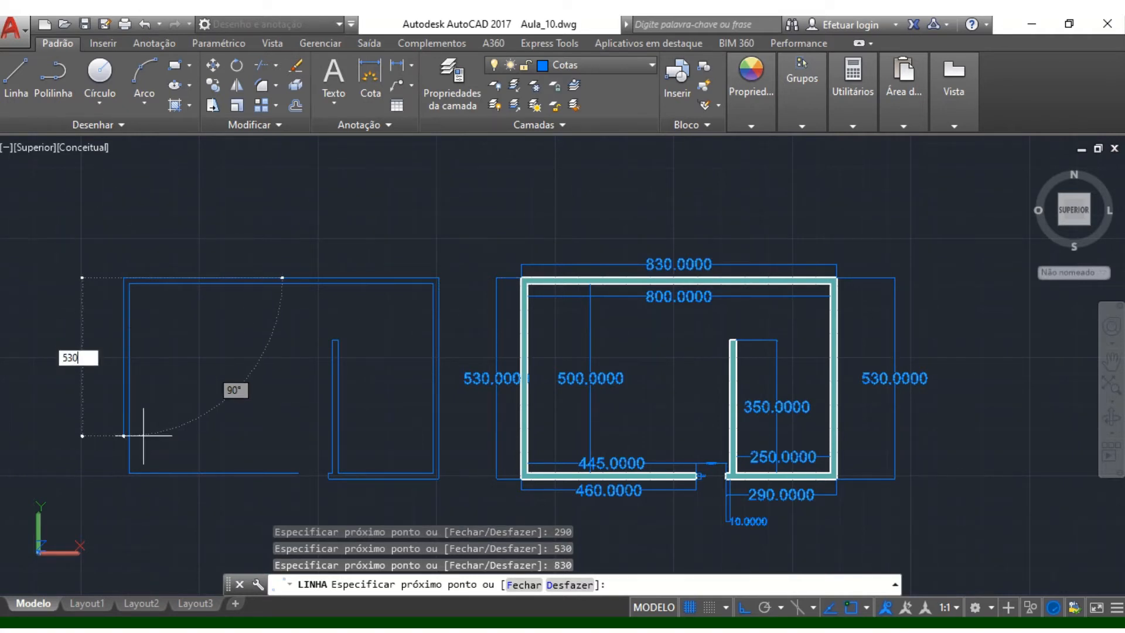
key(Return)
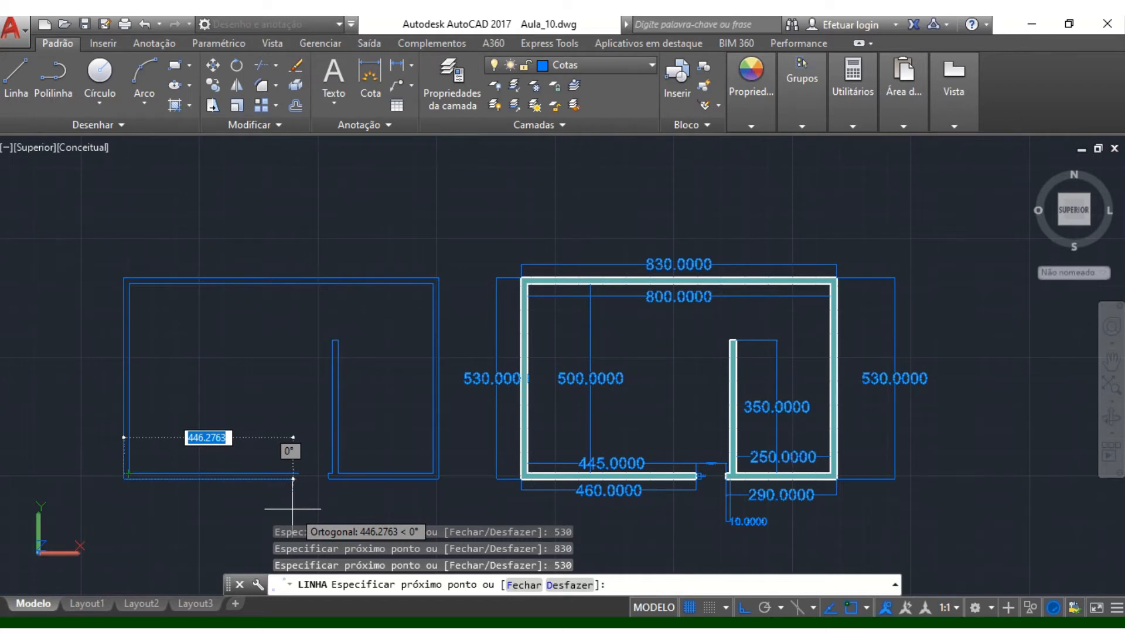
Step: Complete the outer outline with 460 units right and 15 units up to the inner line at the door opening, ending the line
text(460)
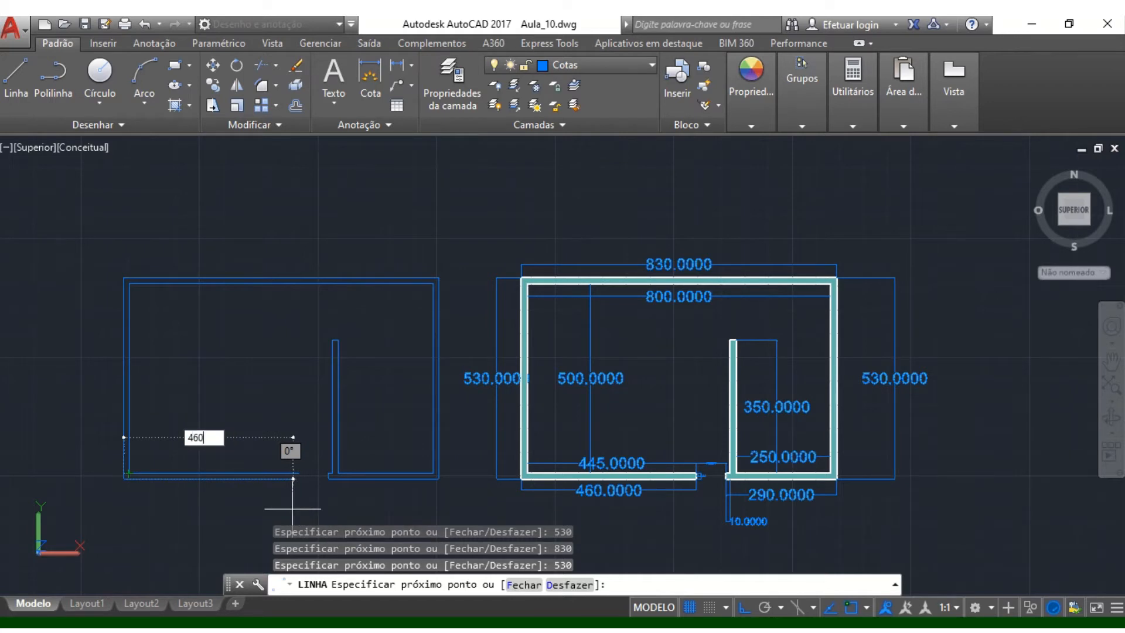
key(Return)
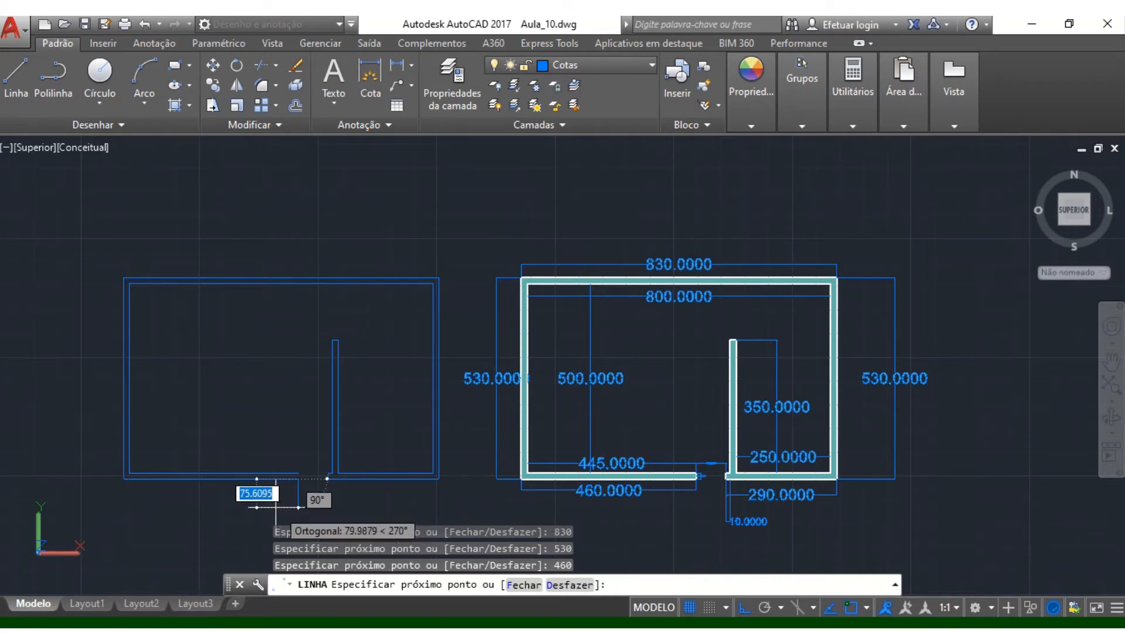
scroll(300, 510, up, 2)
scroll(299, 514, up, 2)
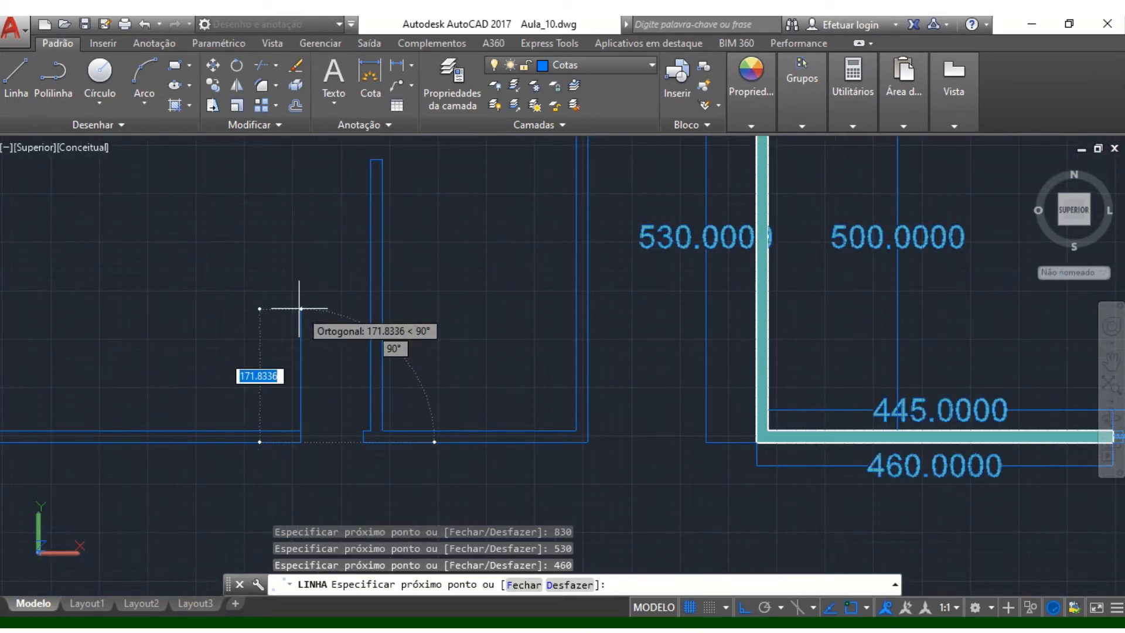
text(15)
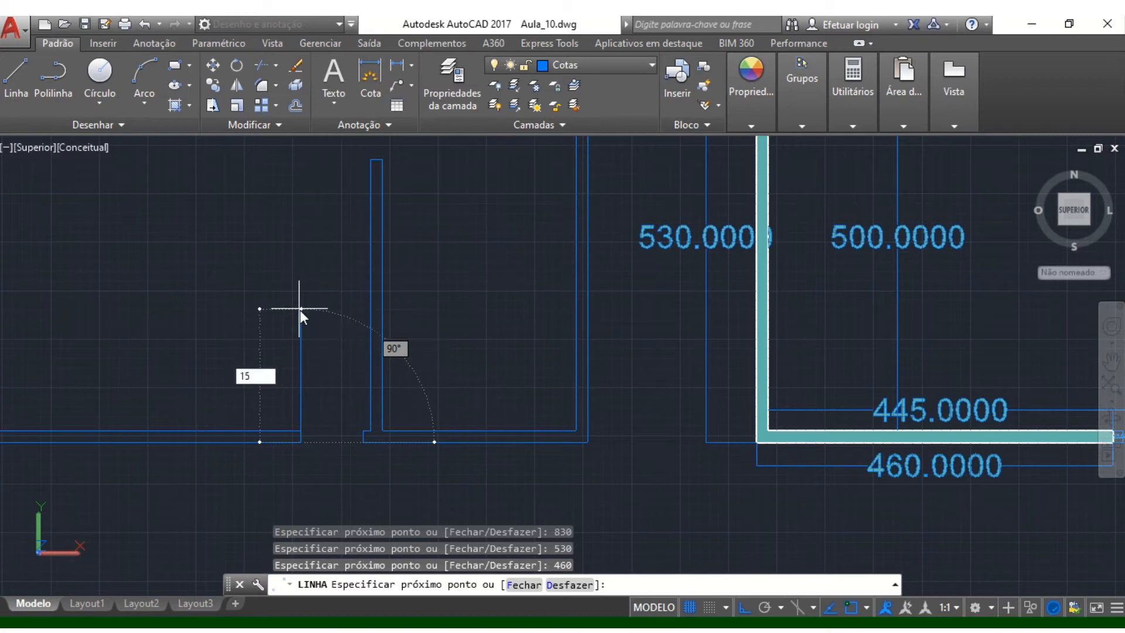
key(Return)
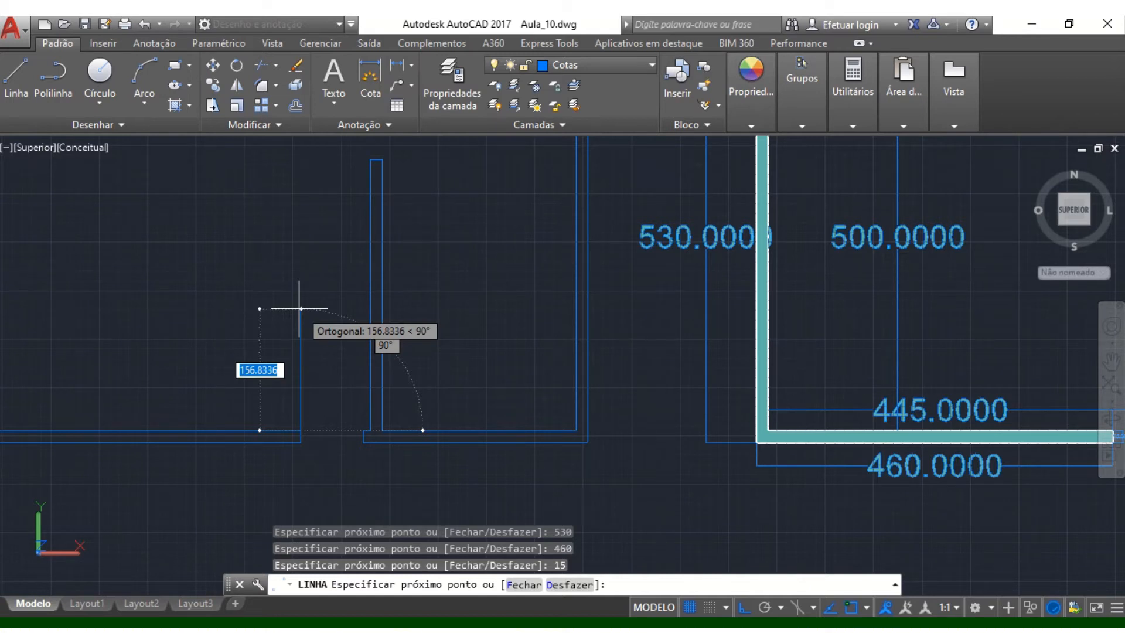
key(Return)
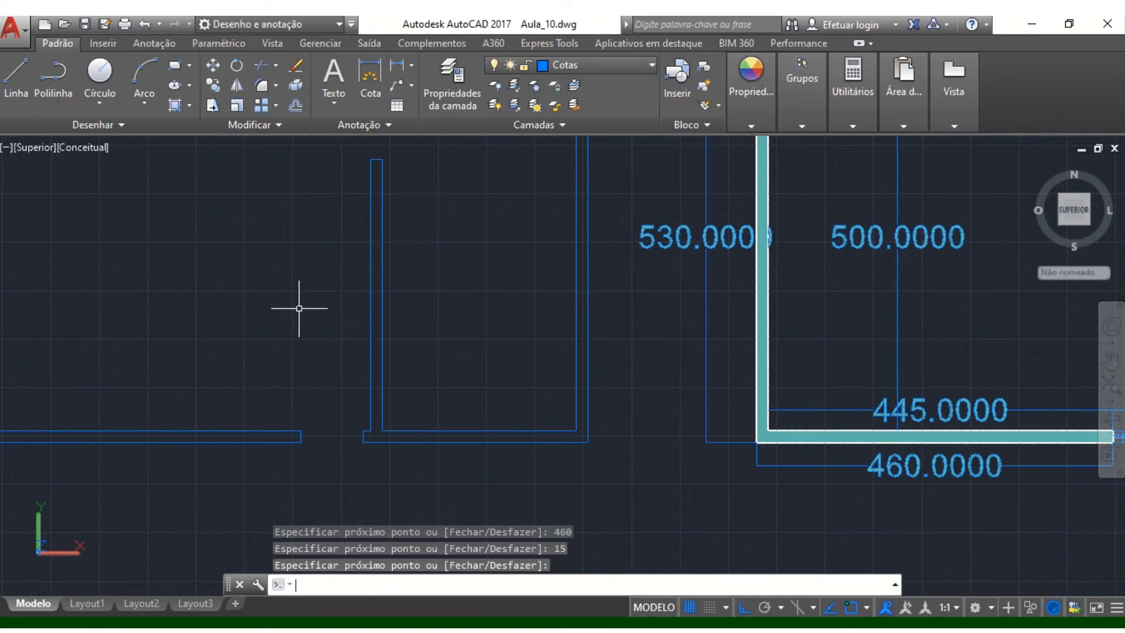
scroll(300, 310, down, 6)
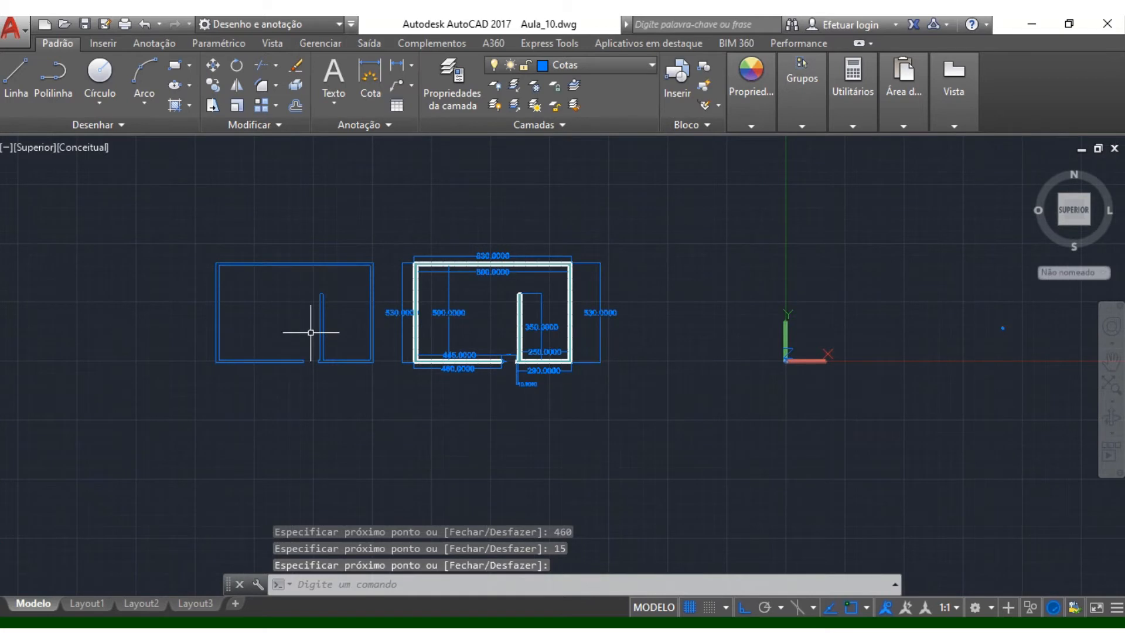
scroll(311, 333, up, 3)
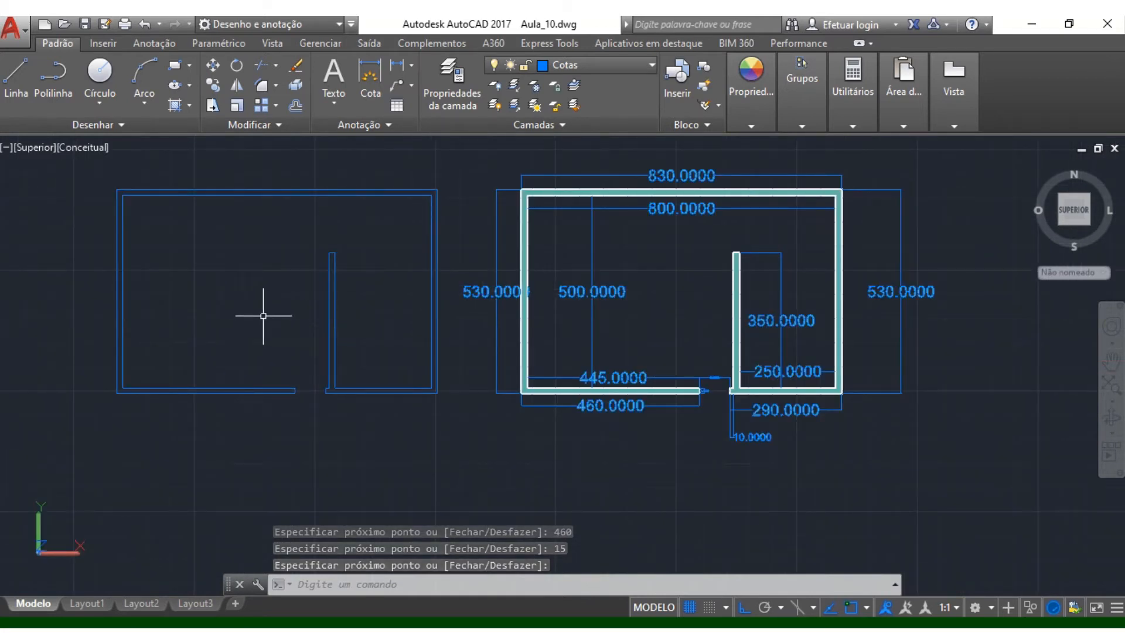
mouse_move(261, 317)
middle_down()
mouse_move(275, 366)
mouse_move(268, 387)
middle_up()
key(Return)
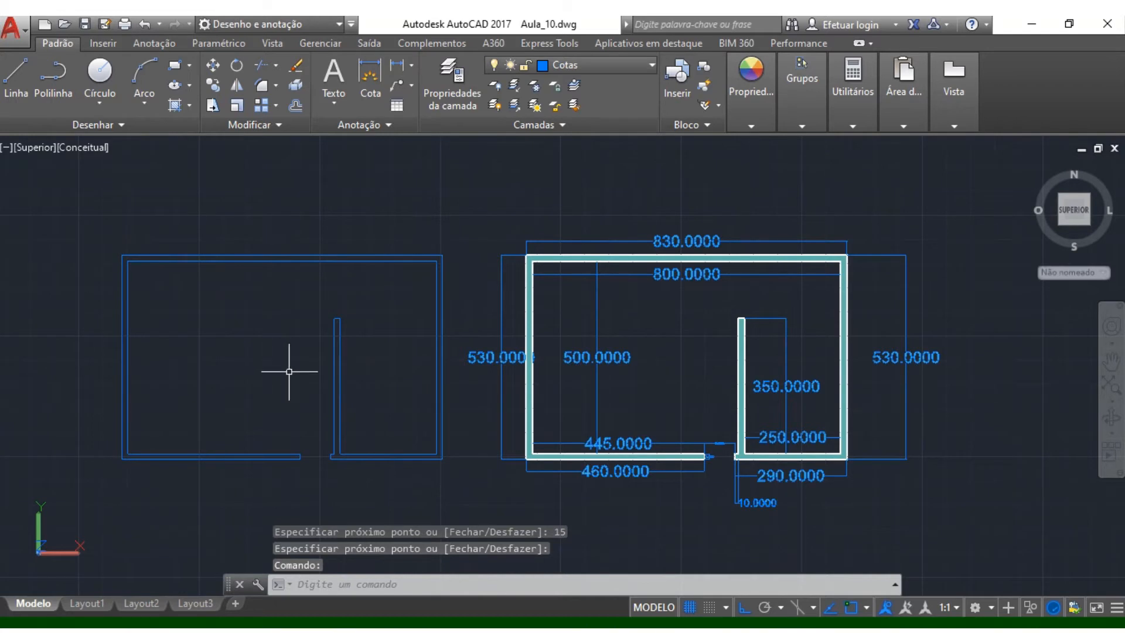
scroll(289, 371, down, 2)
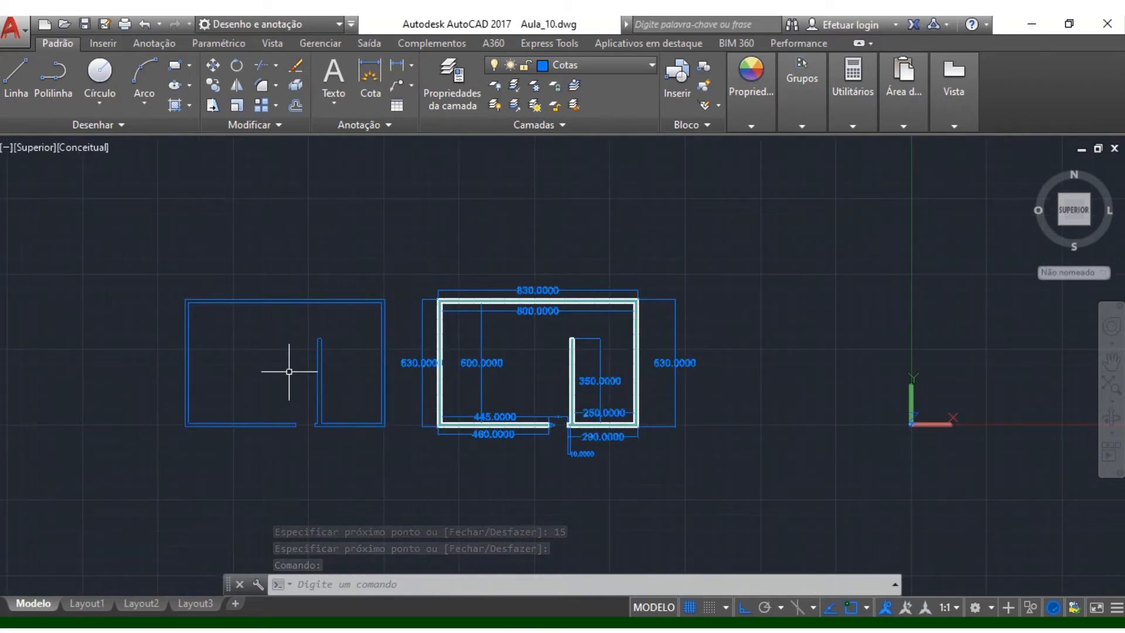
scroll(290, 371, up, 2)
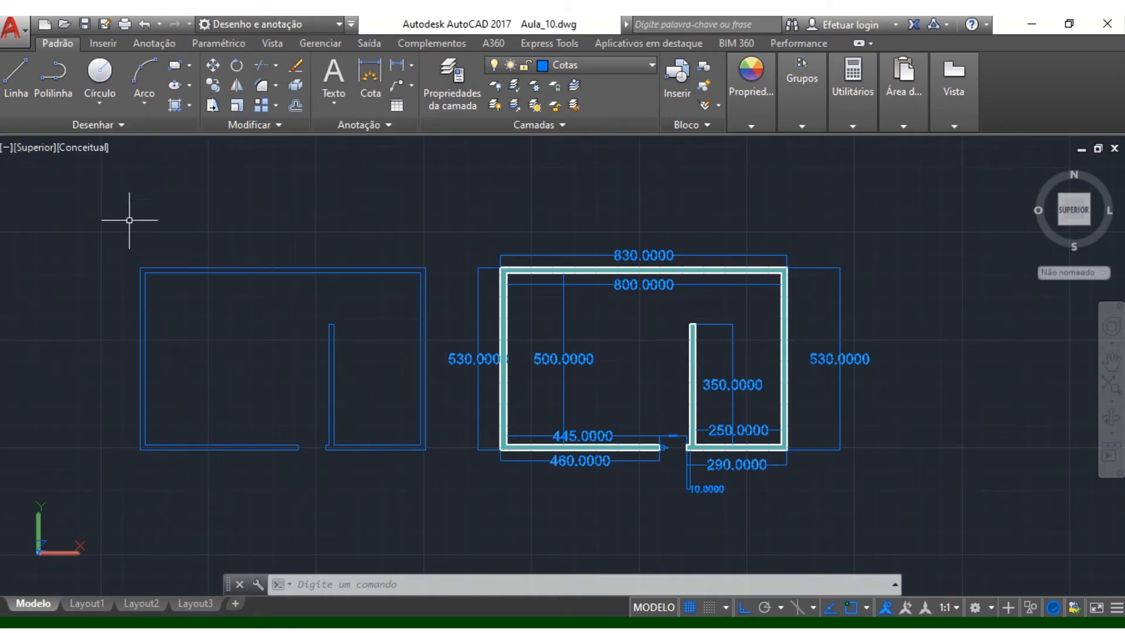
Step: Create a region from all the lines of the undimensioned floor plan outline beside the dimensioned plan
click(119, 124)
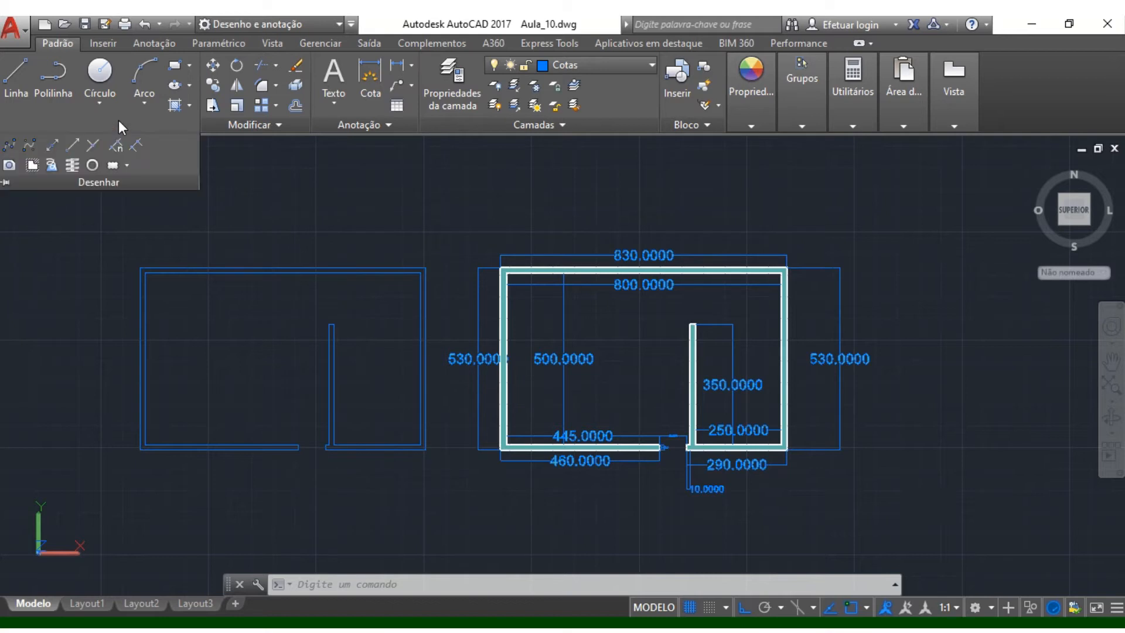
click(10, 167)
click(113, 248)
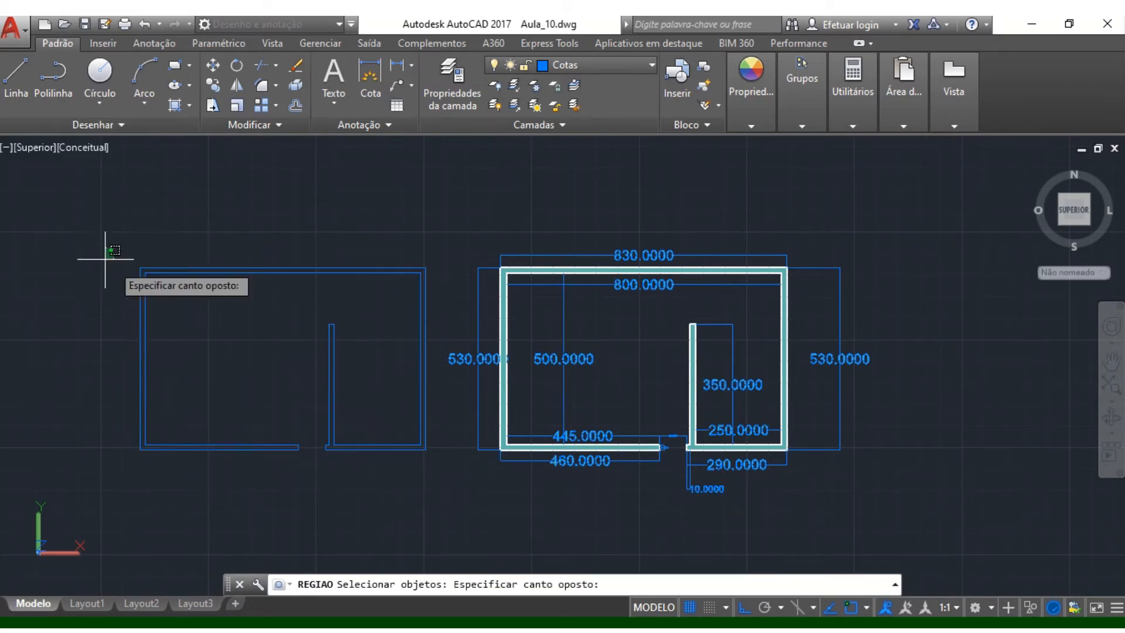
click(442, 476)
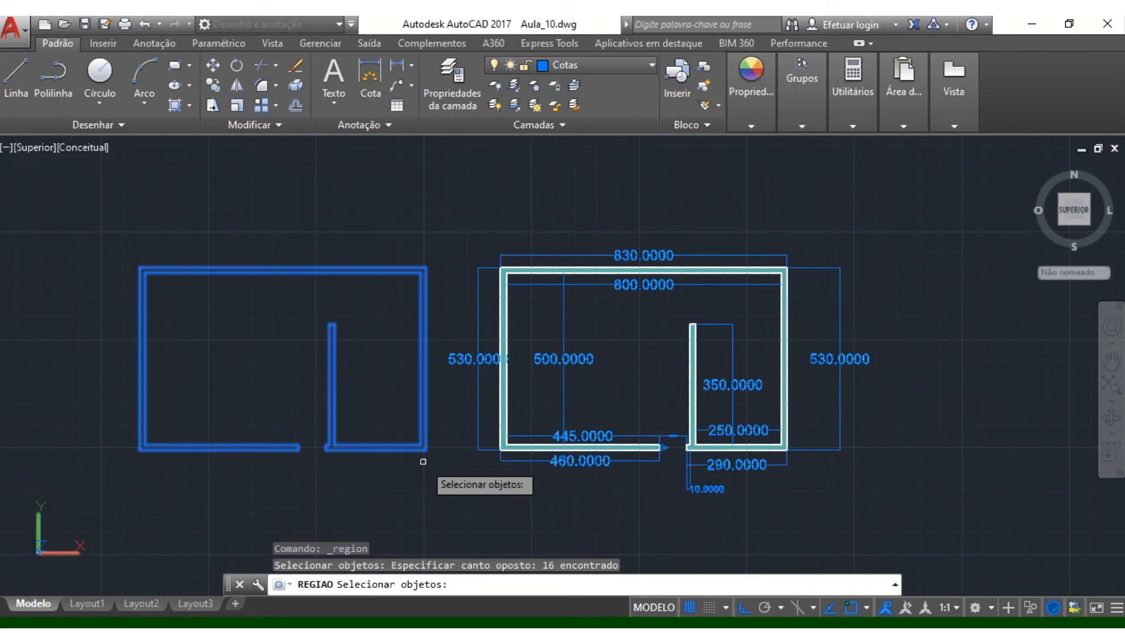
key(Return)
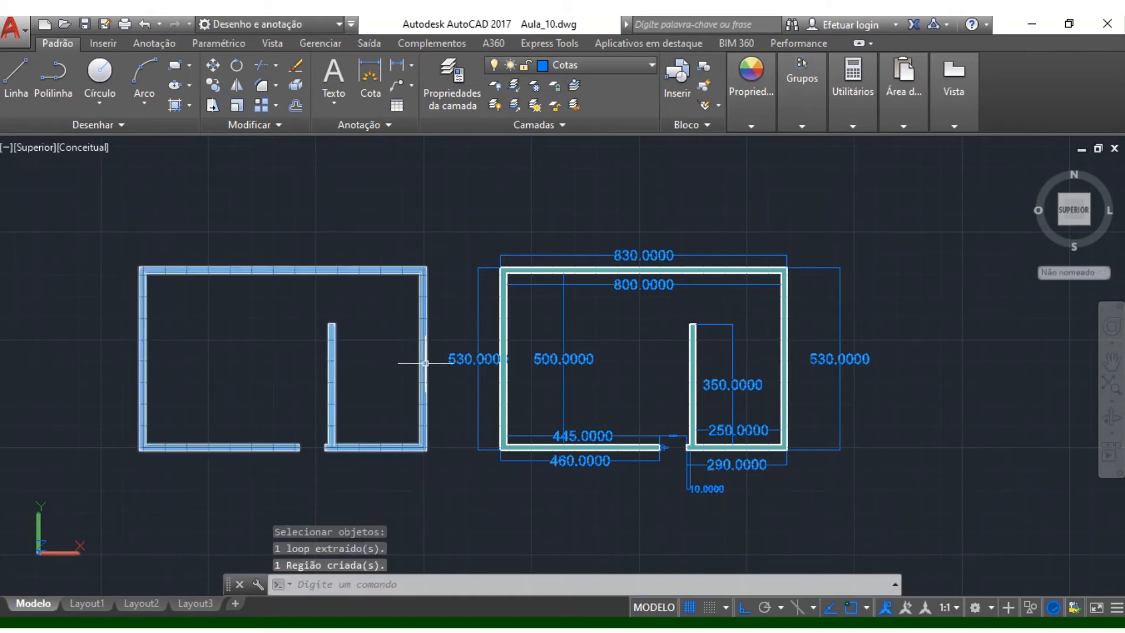
click(272, 158)
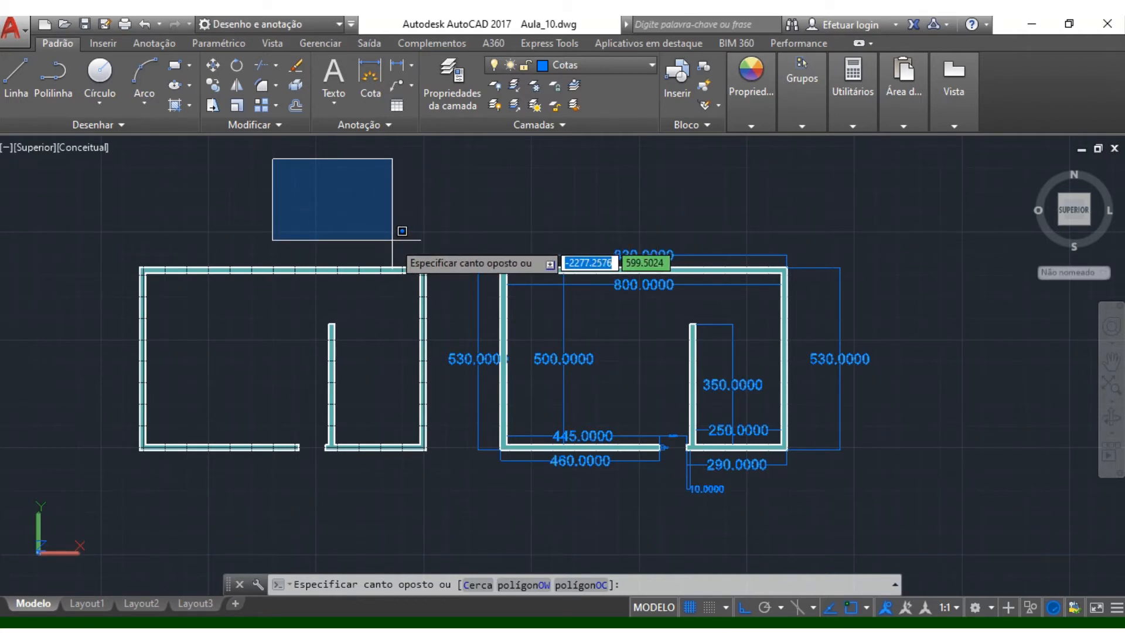
click(402, 231)
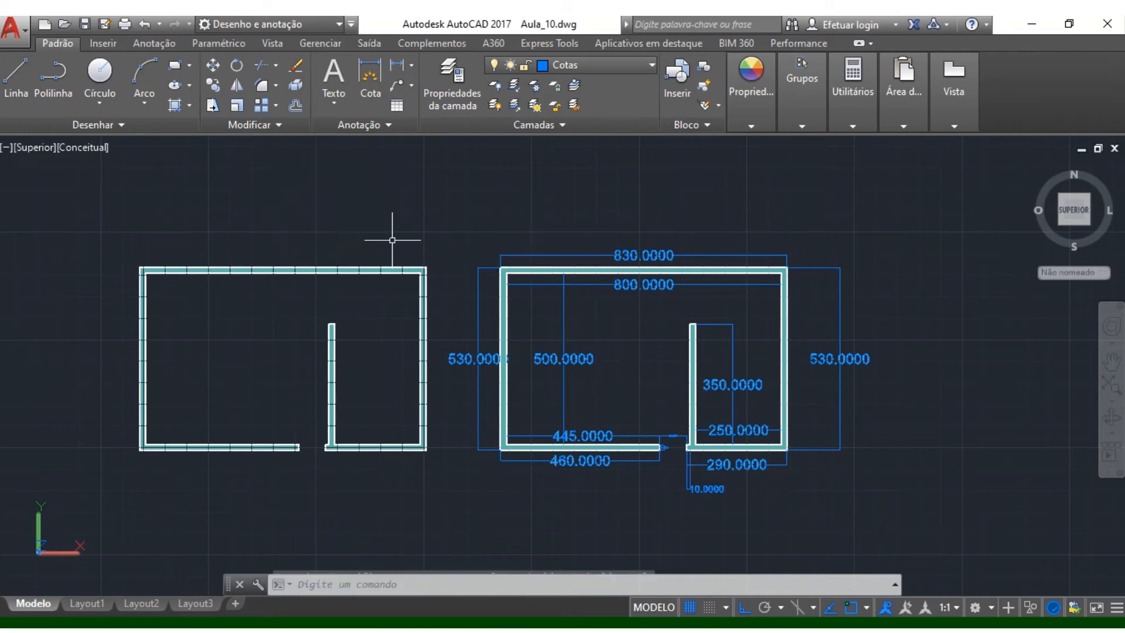
click(437, 239)
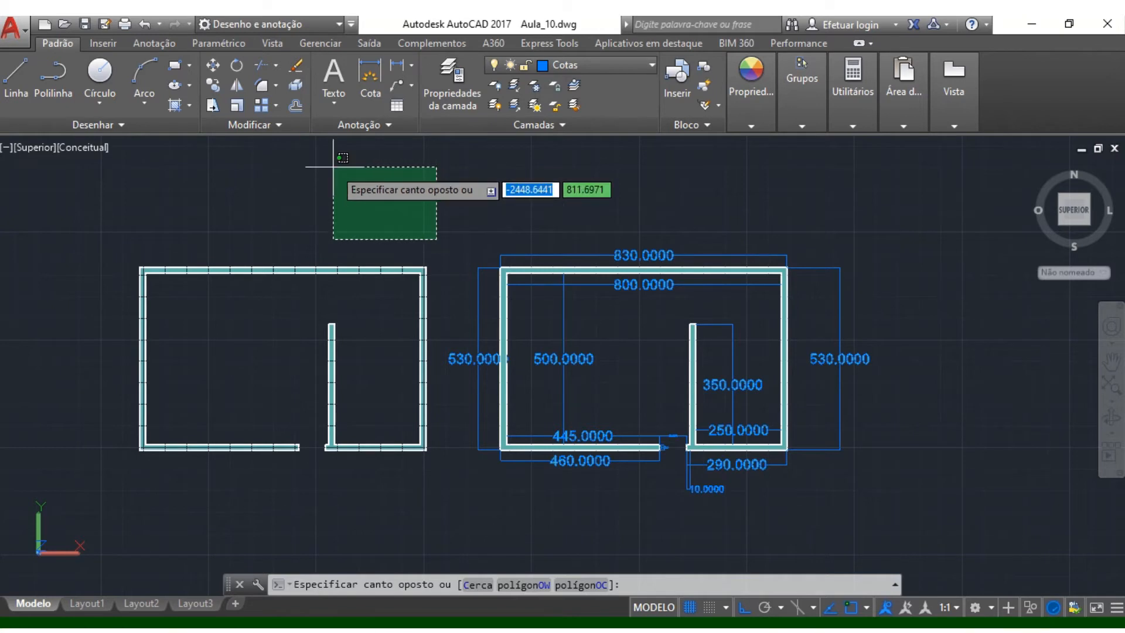
key(Escape)
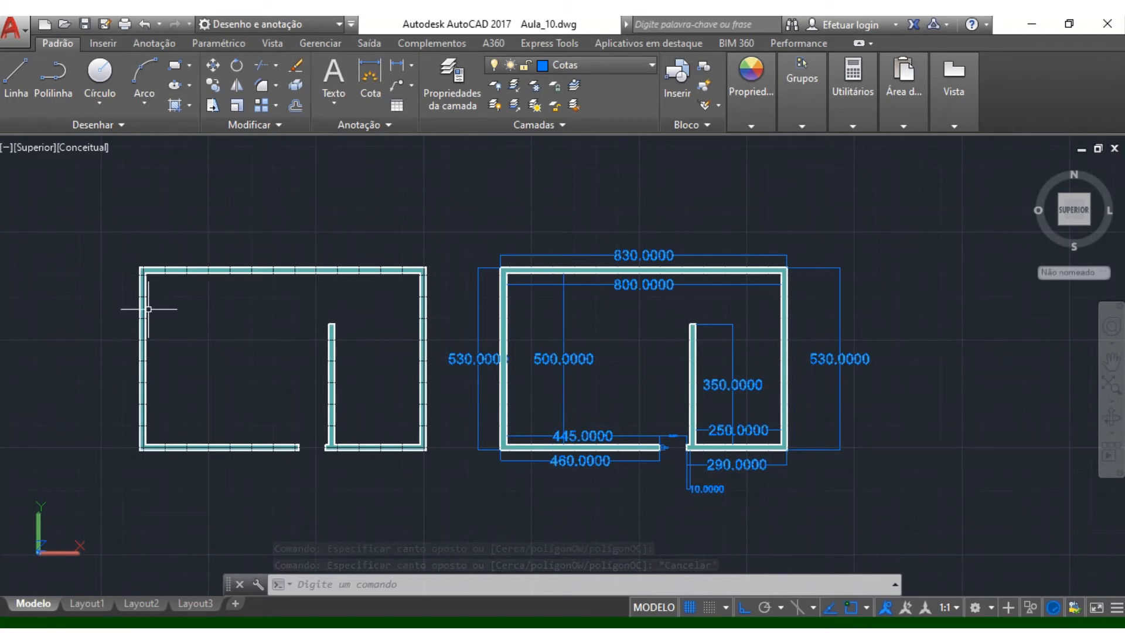
click(119, 125)
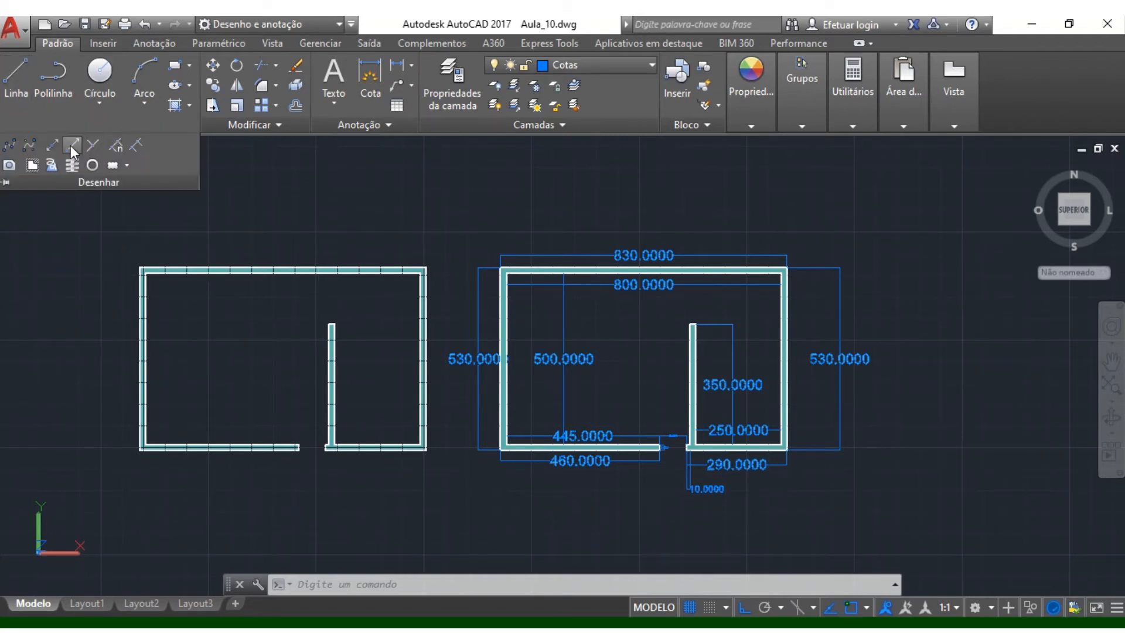
click(271, 215)
key(Escape)
key(Escape)
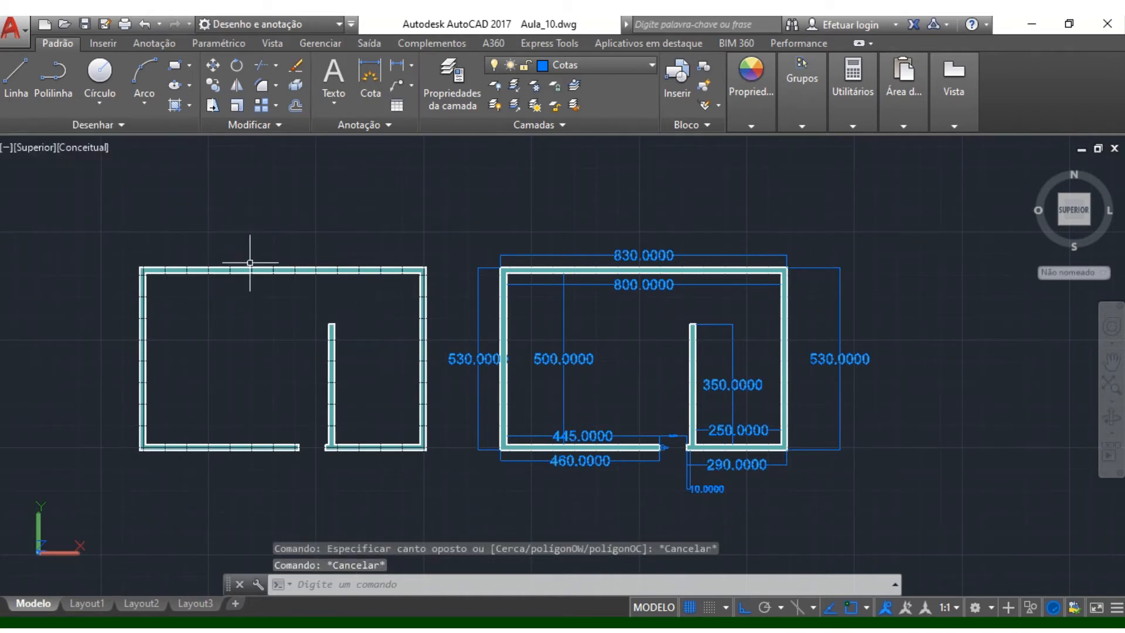
click(331, 366)
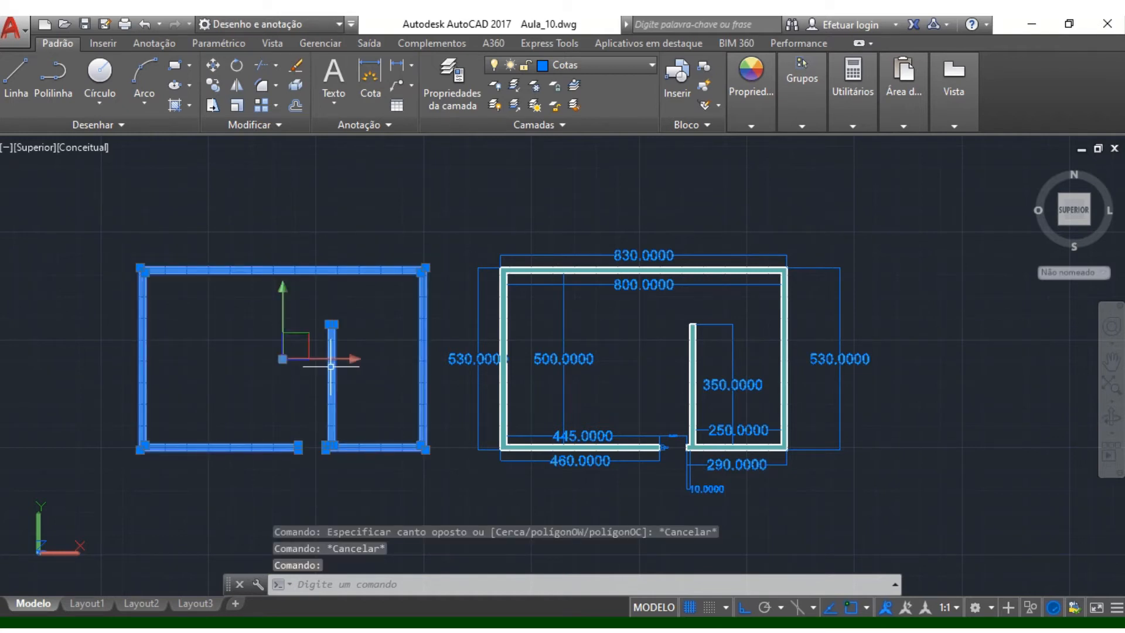
key(Escape)
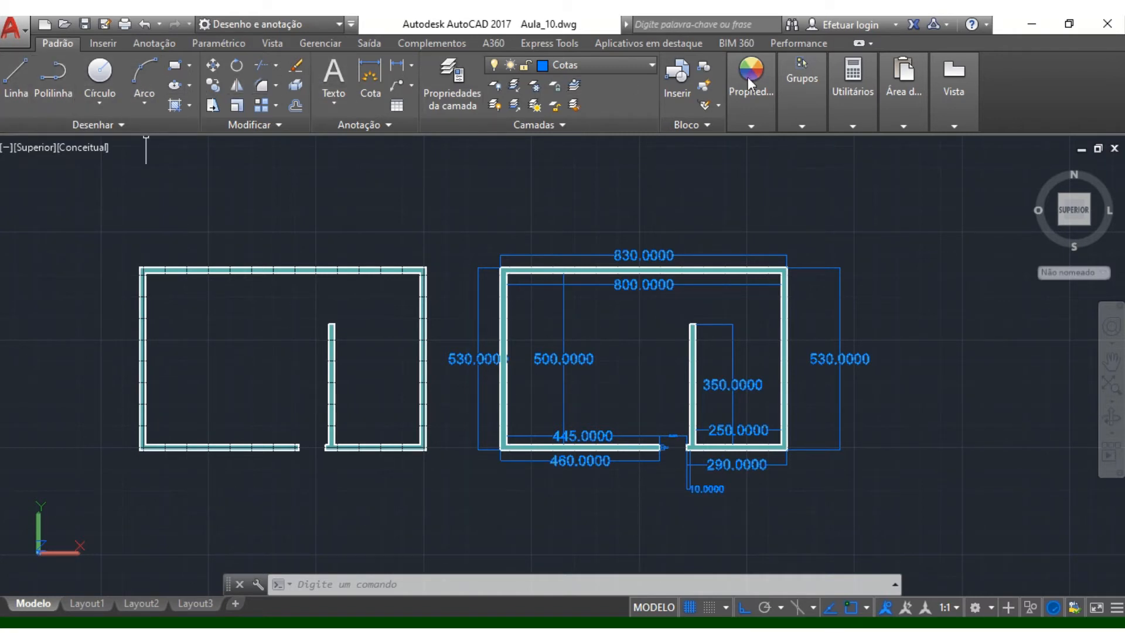
Step: Switch to the Introdução ao 3D workspace and set the view to Isométrico SO
click(802, 88)
click(339, 24)
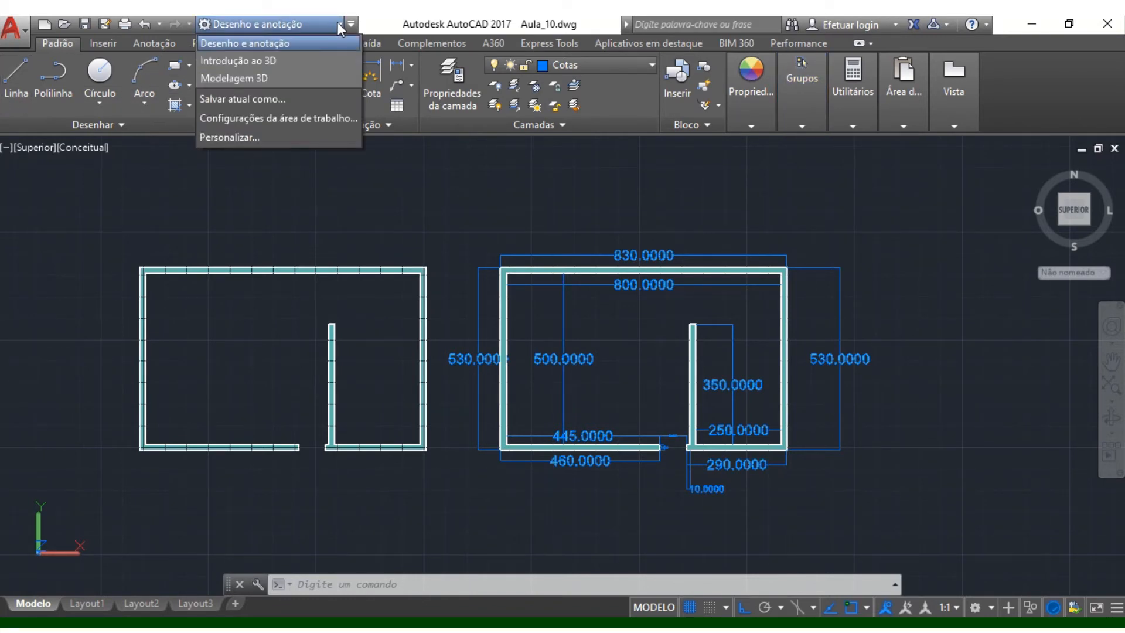
click(236, 63)
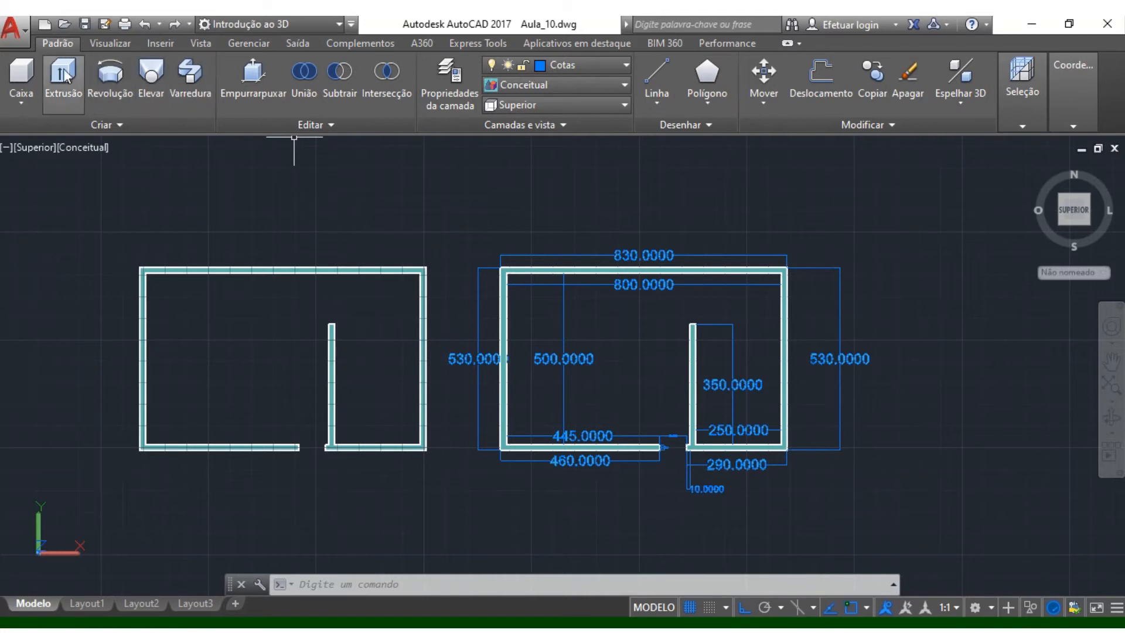
click(111, 44)
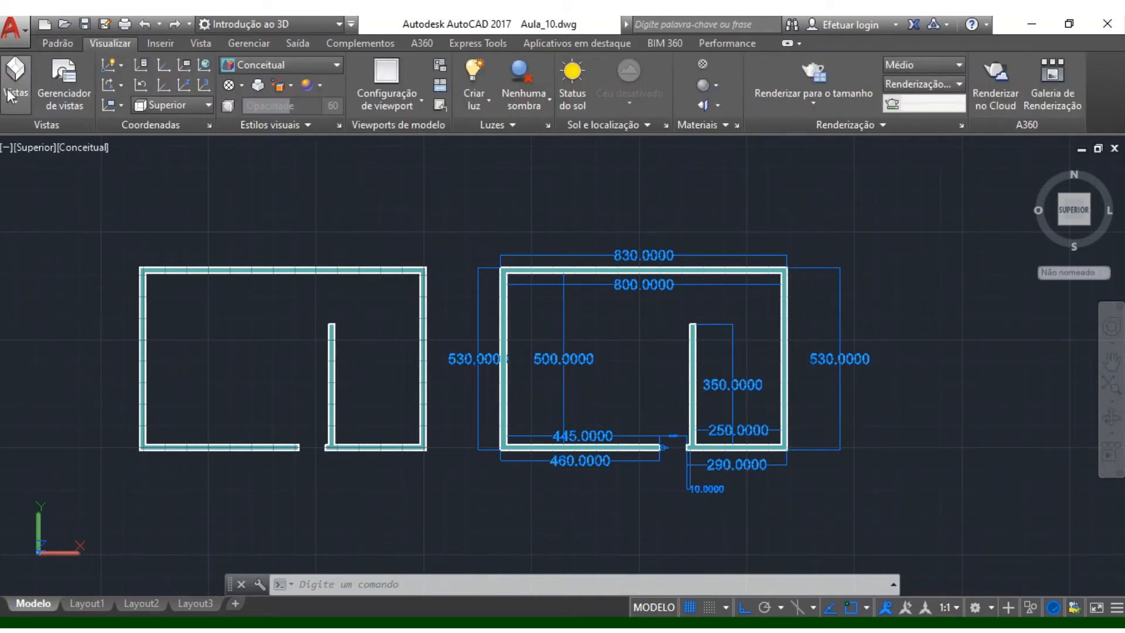
click(15, 106)
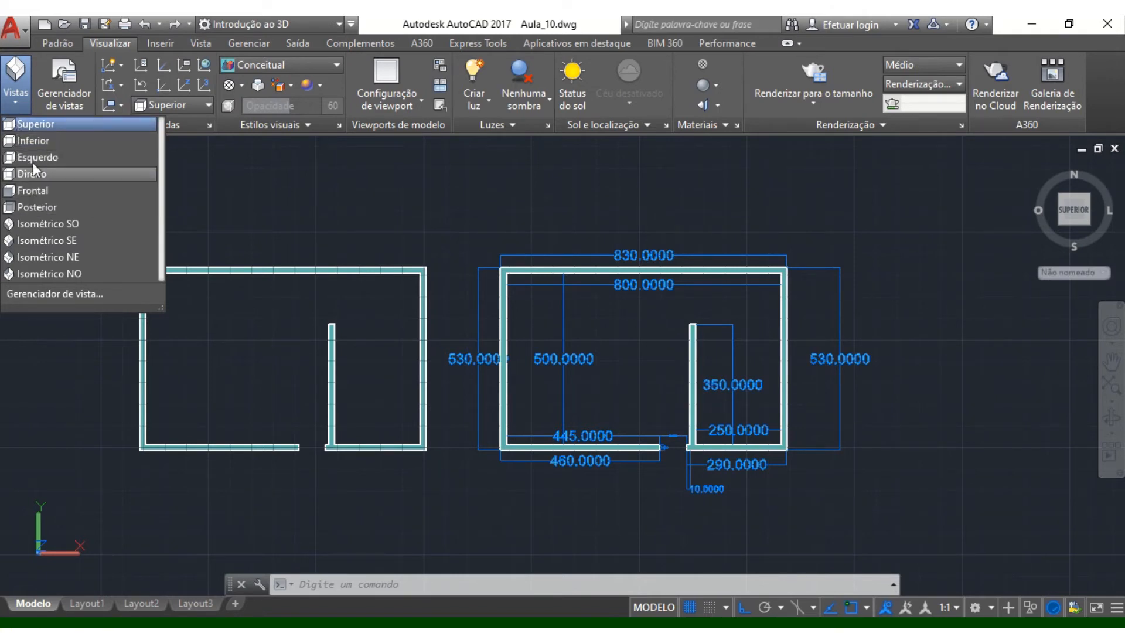
click(24, 223)
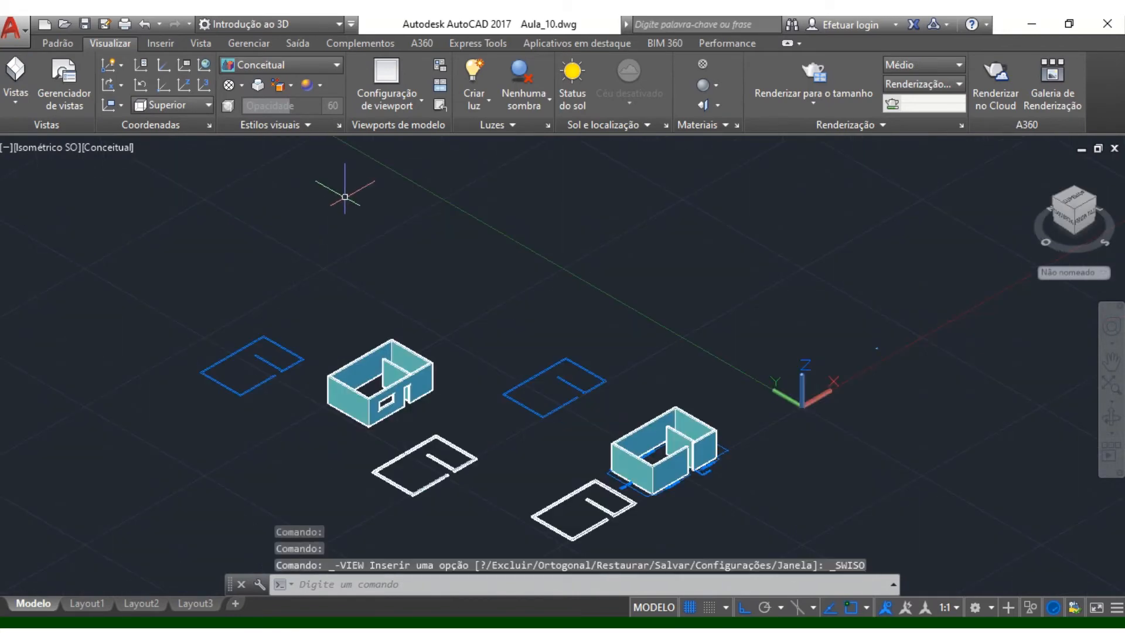
Step: Extrude the floor plan region in front of the dimensioned model to a height of 300 units
middle_drag(674, 492, 618, 385)
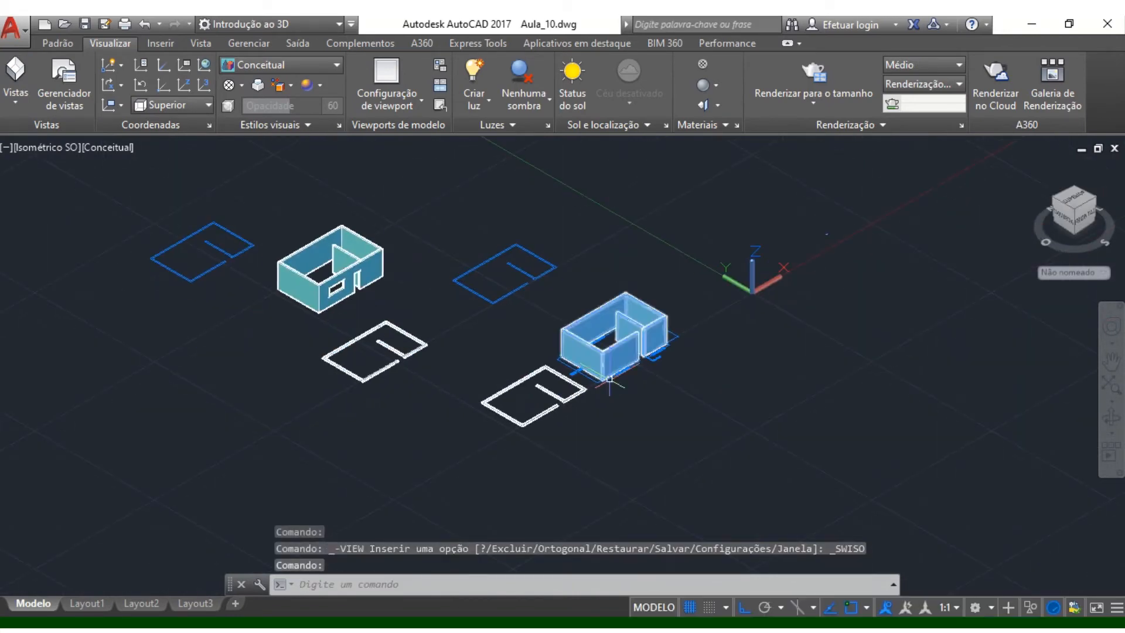
scroll(615, 401, up, 3)
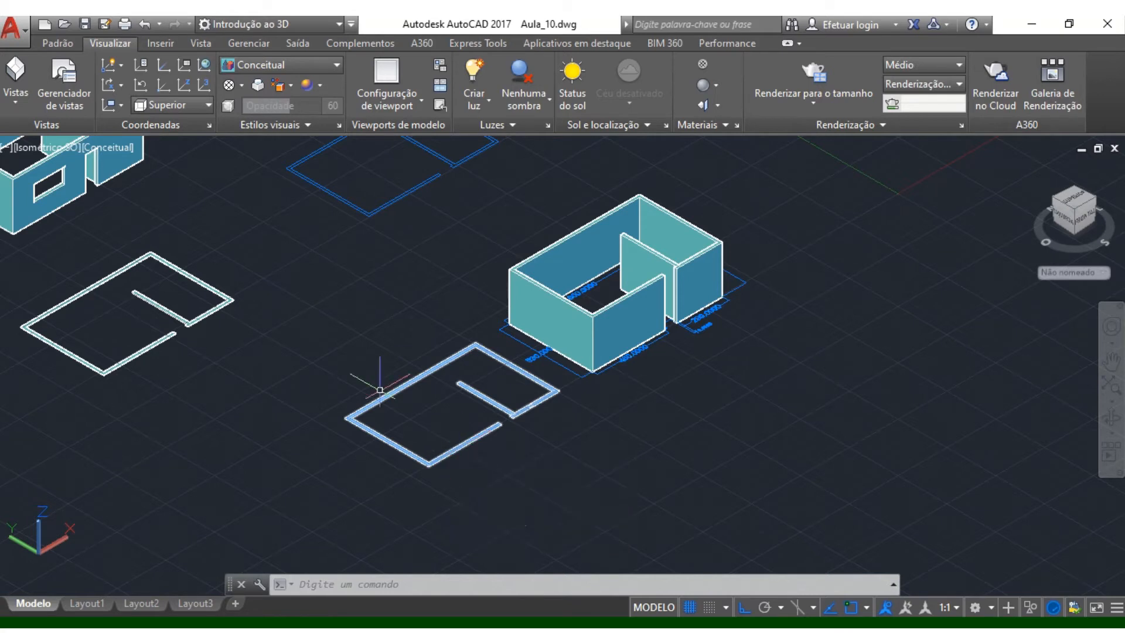
click(58, 43)
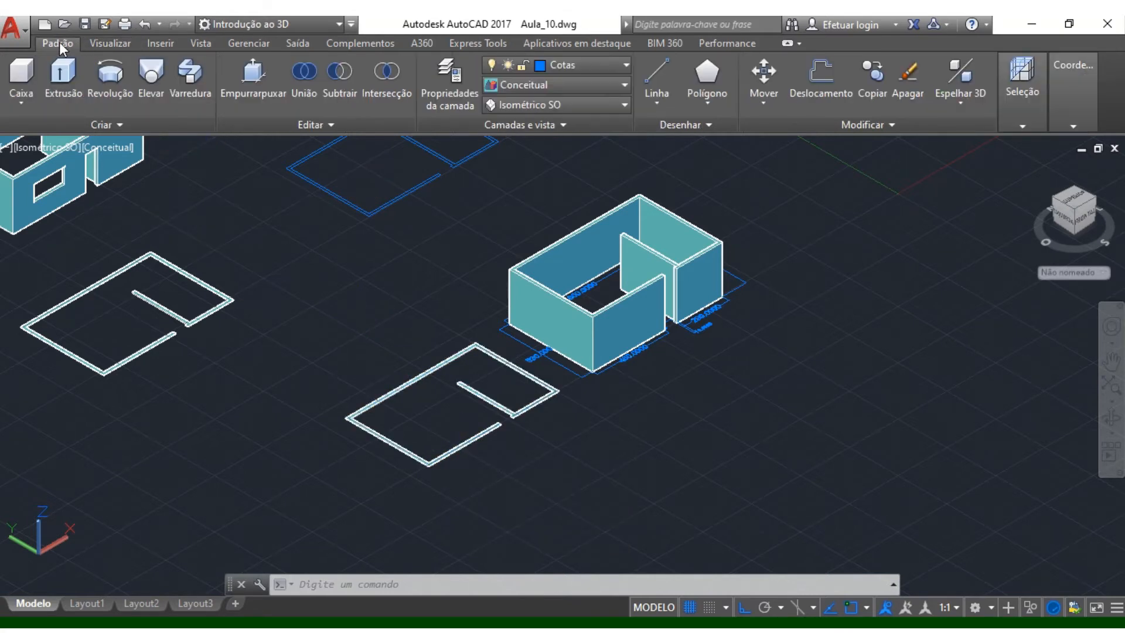
click(65, 76)
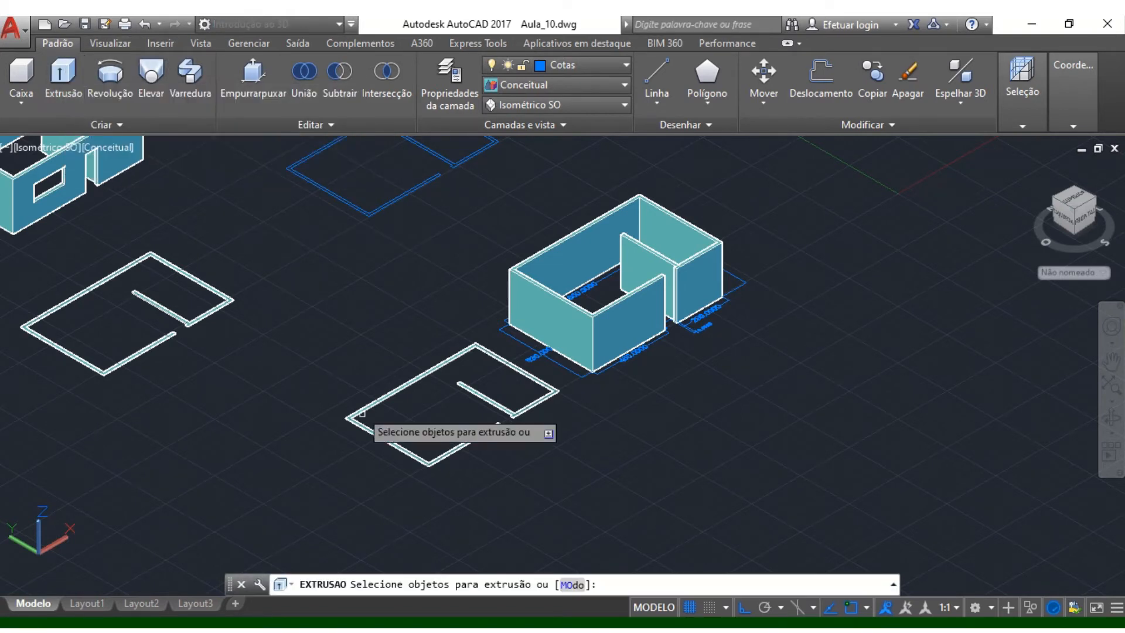
click(426, 462)
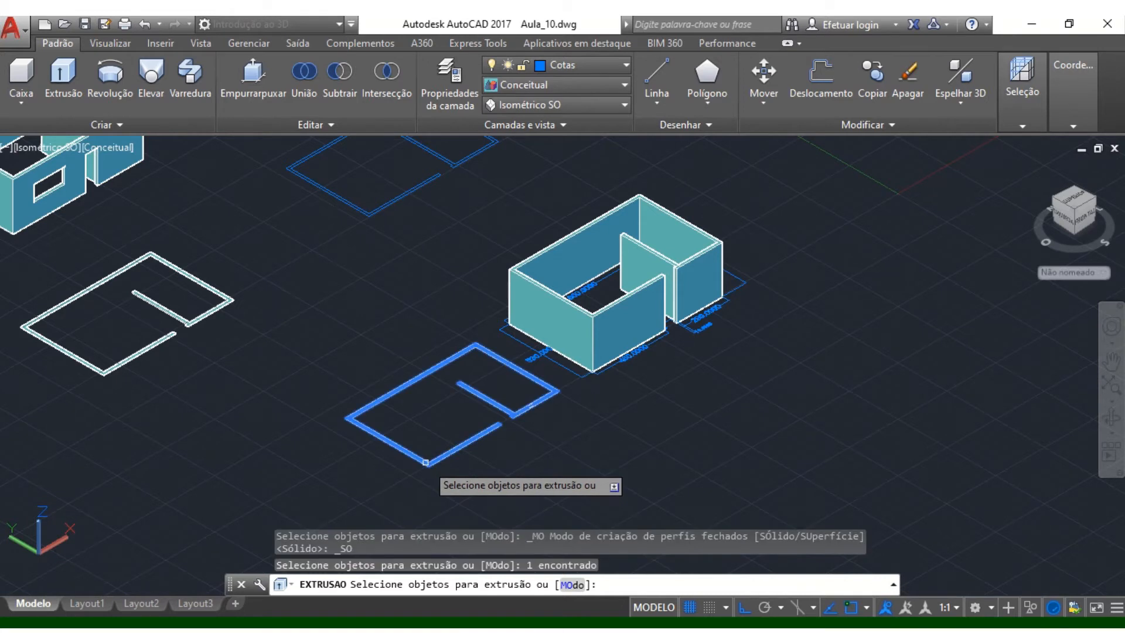
key(Return)
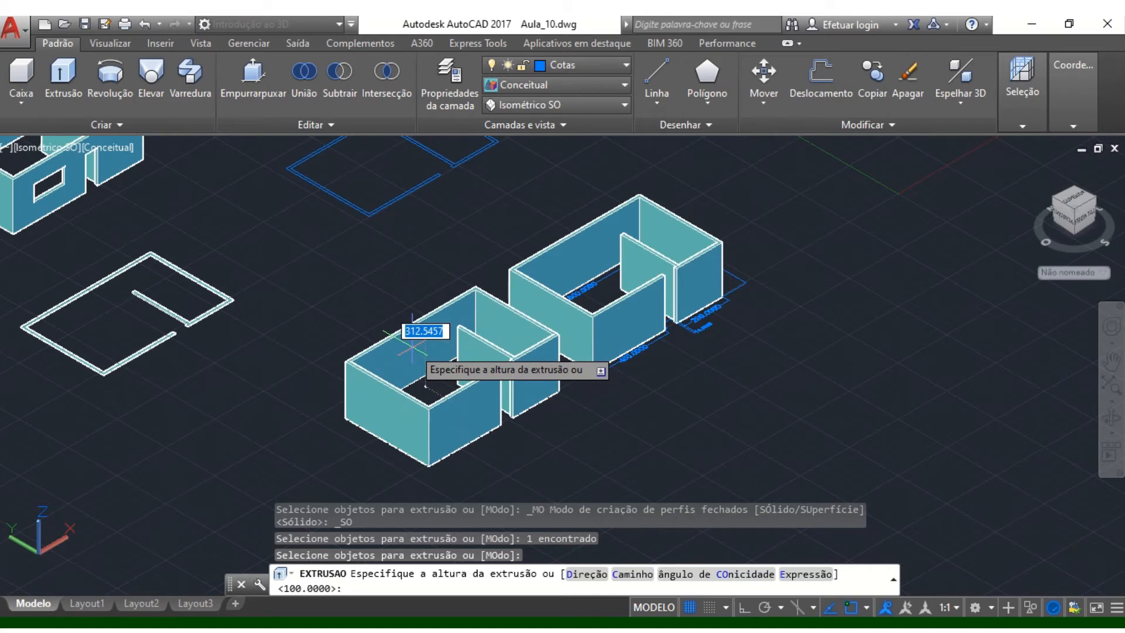
text(300)
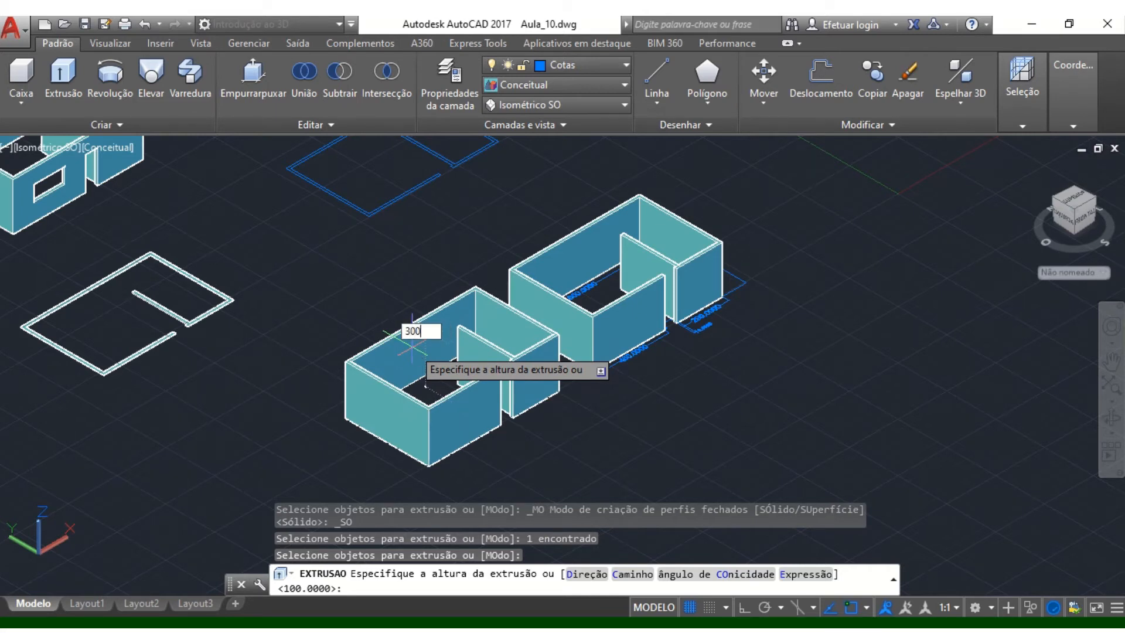
key(Return)
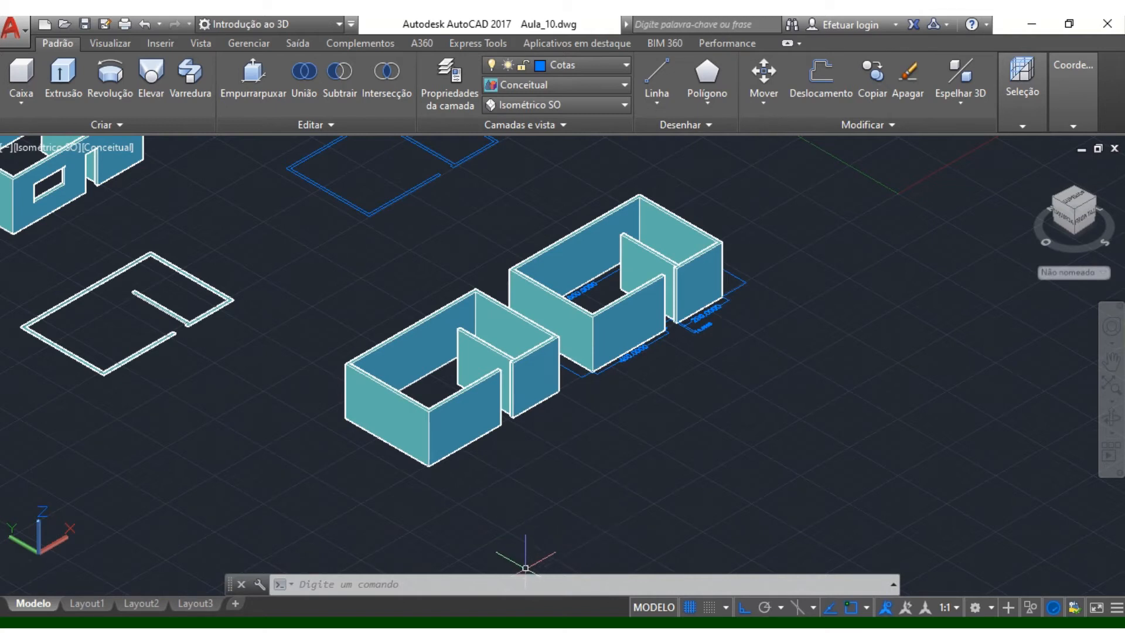
Step: Examine the extruded walls and the door opening beside the partition, comparing them with the dimensioned model
middle_drag(532, 460, 566, 497)
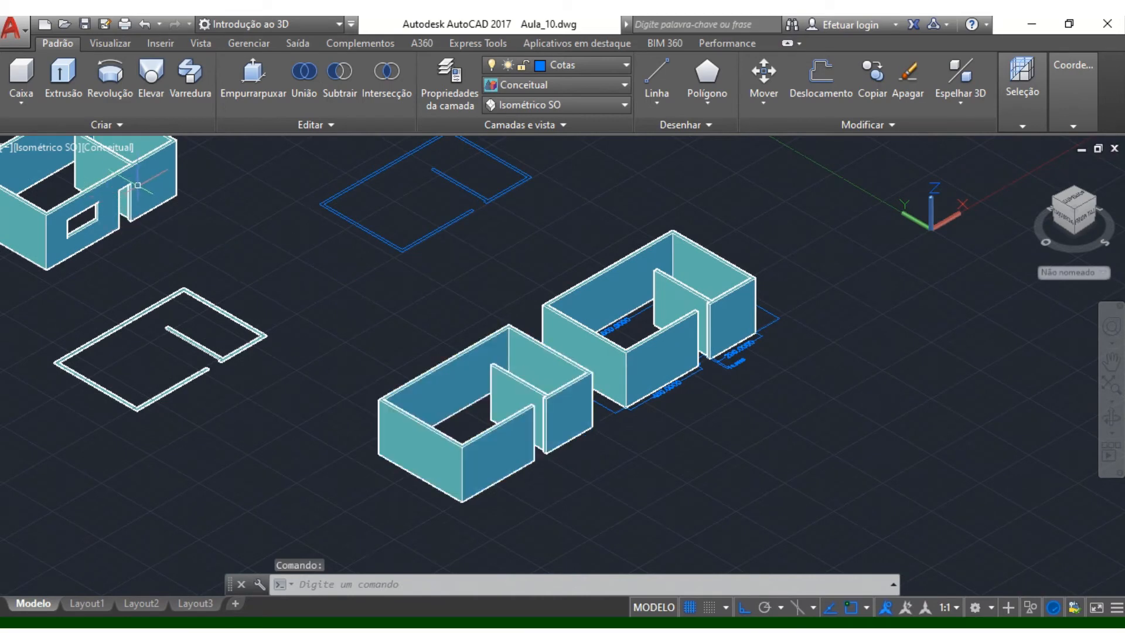
scroll(538, 413, up, 3)
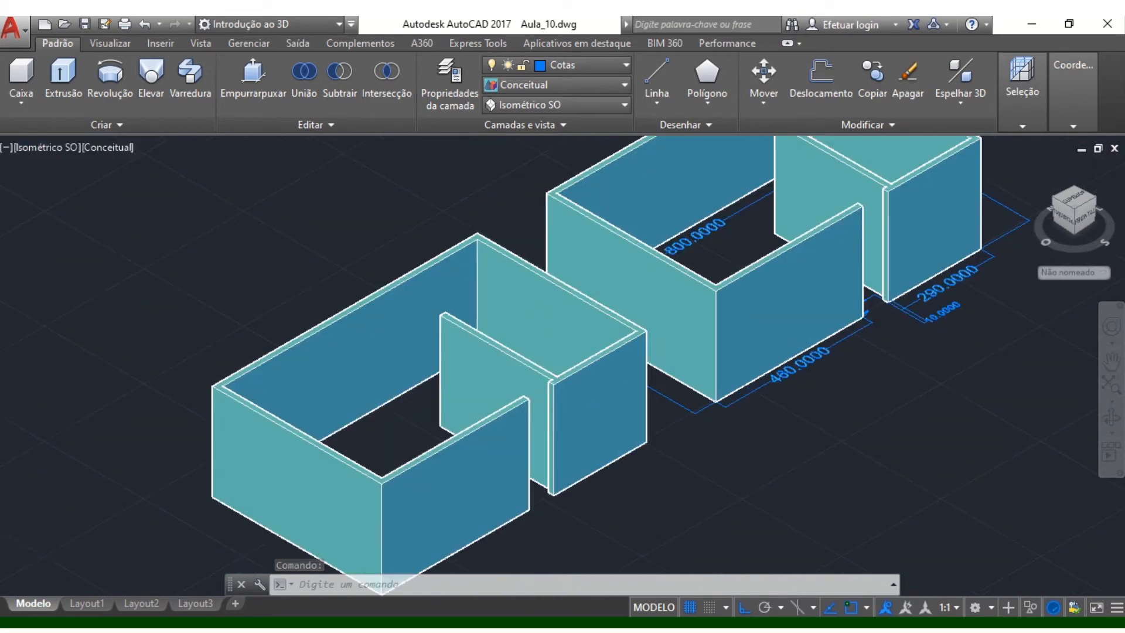
middle_drag(549, 402, 507, 337)
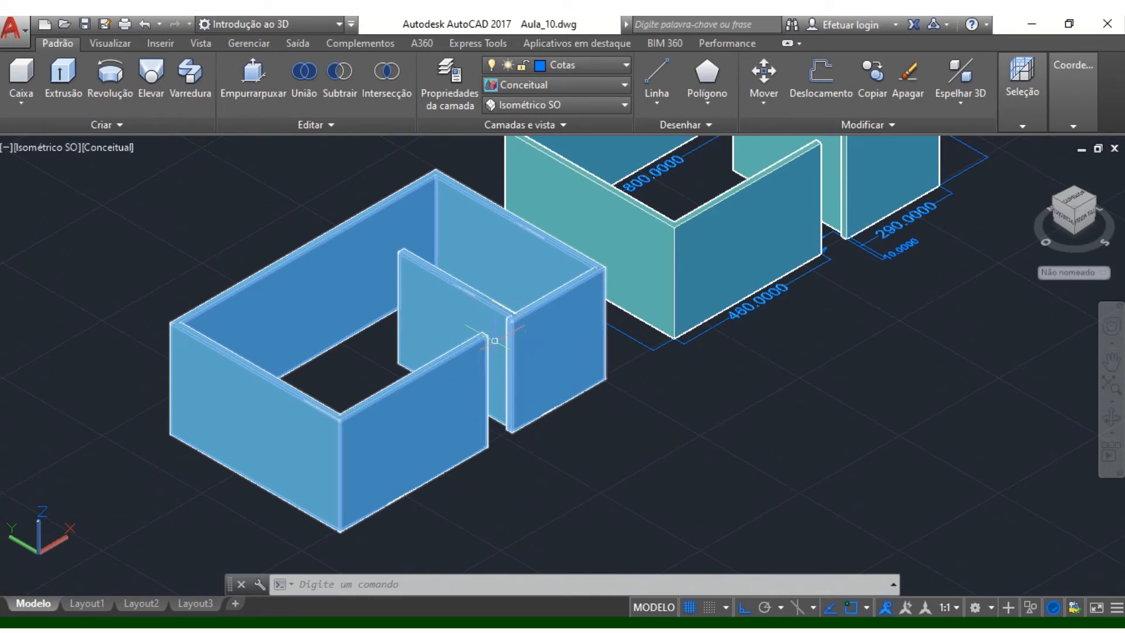
mouse_move(475, 365)
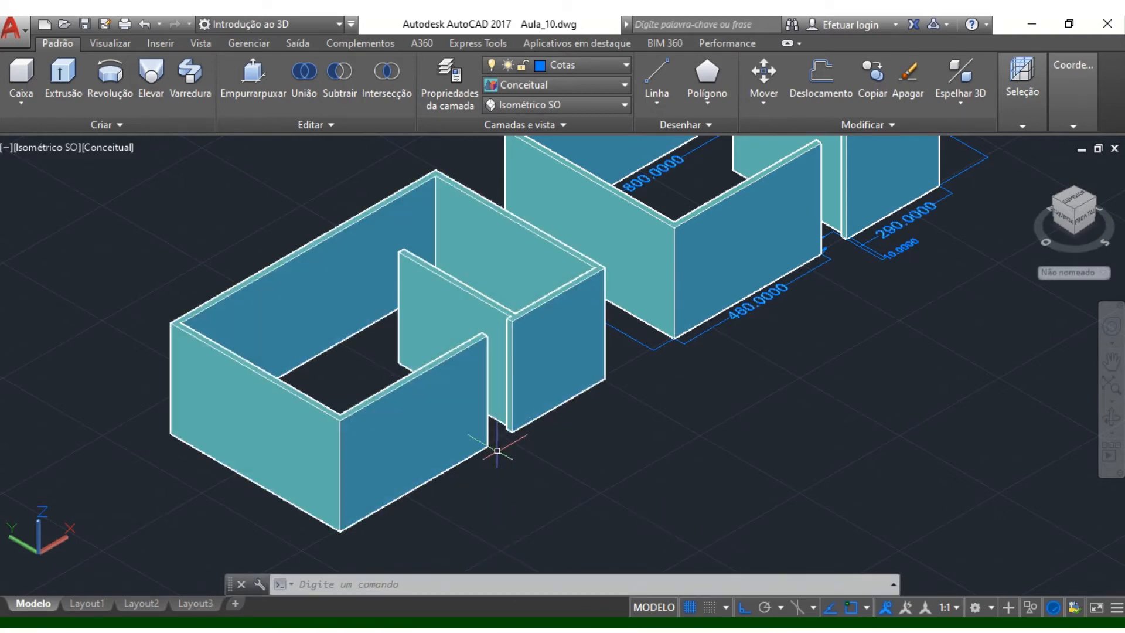
scroll(497, 451, up, 3)
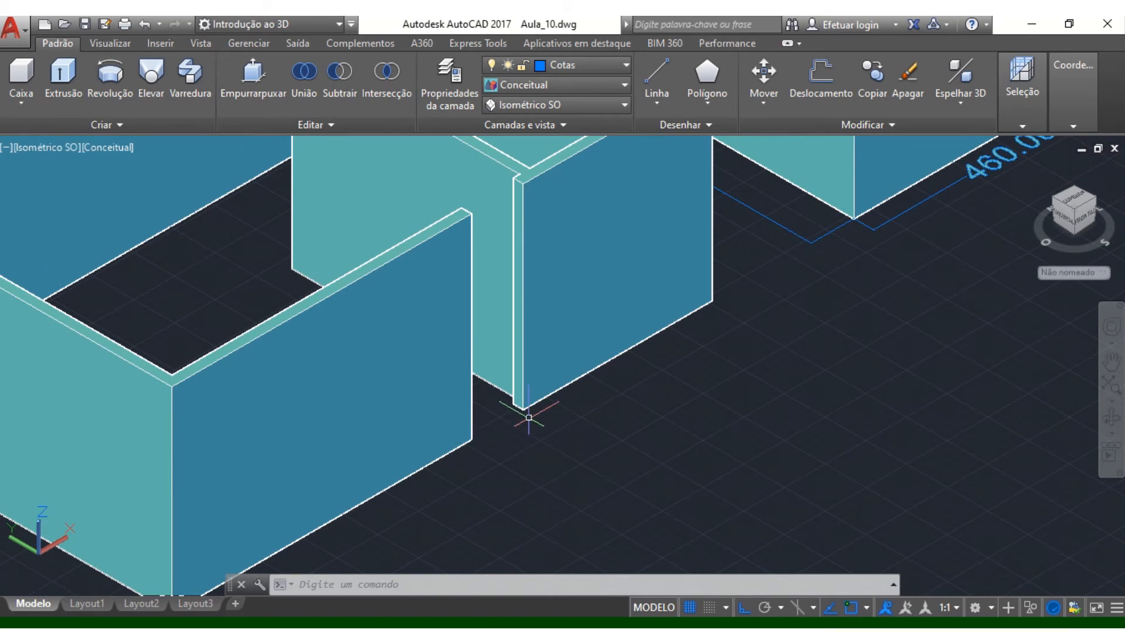
click(514, 400)
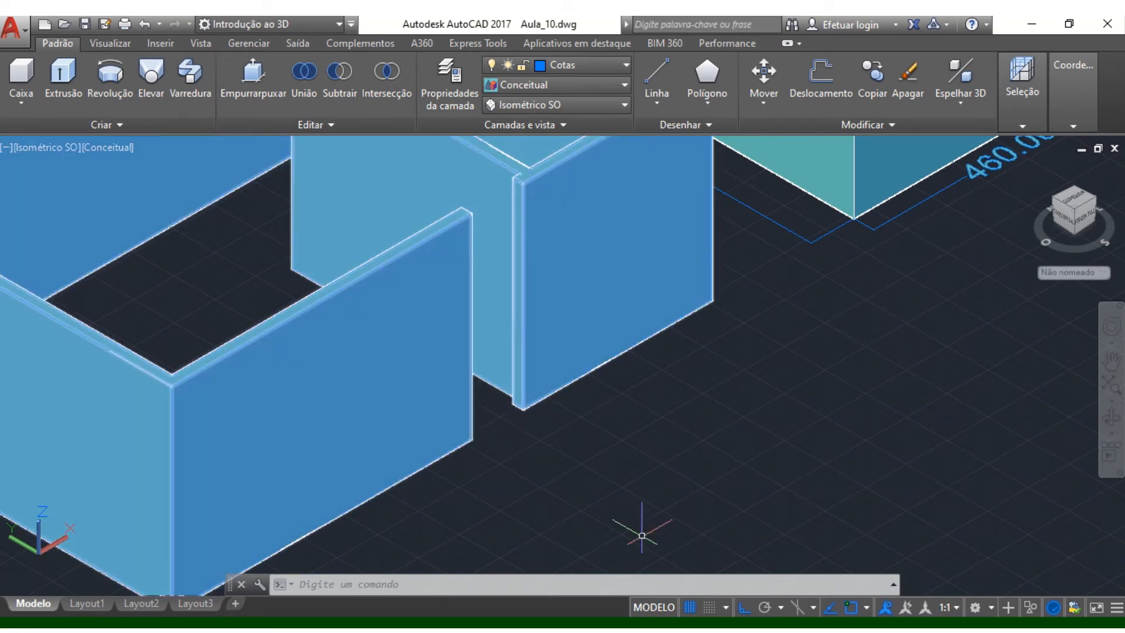
key(Escape)
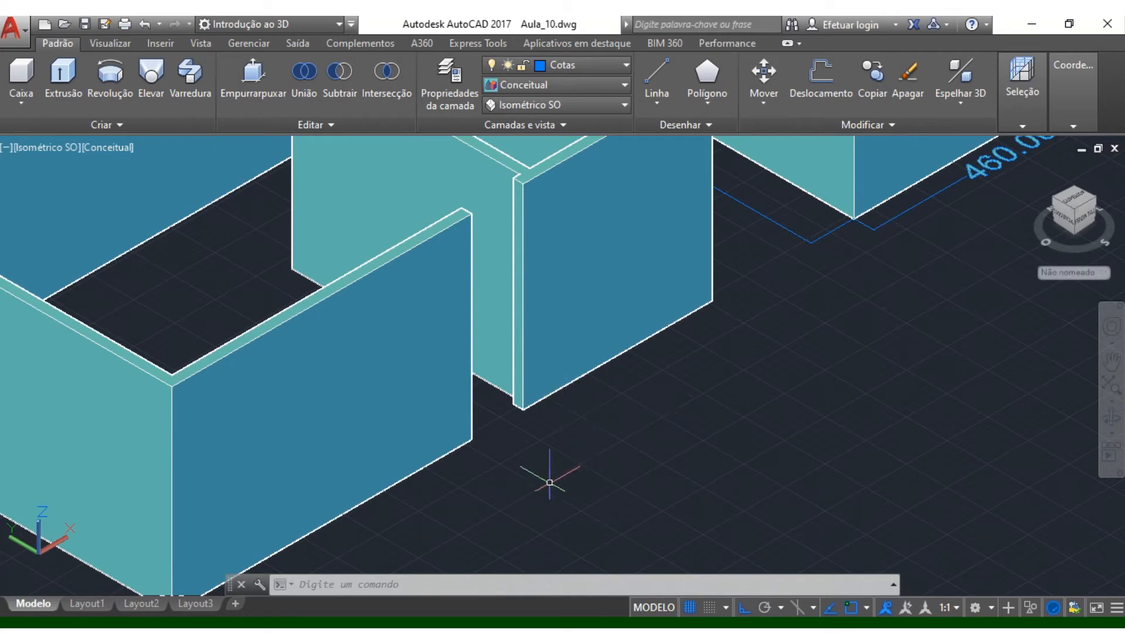
scroll(519, 433, down, 5)
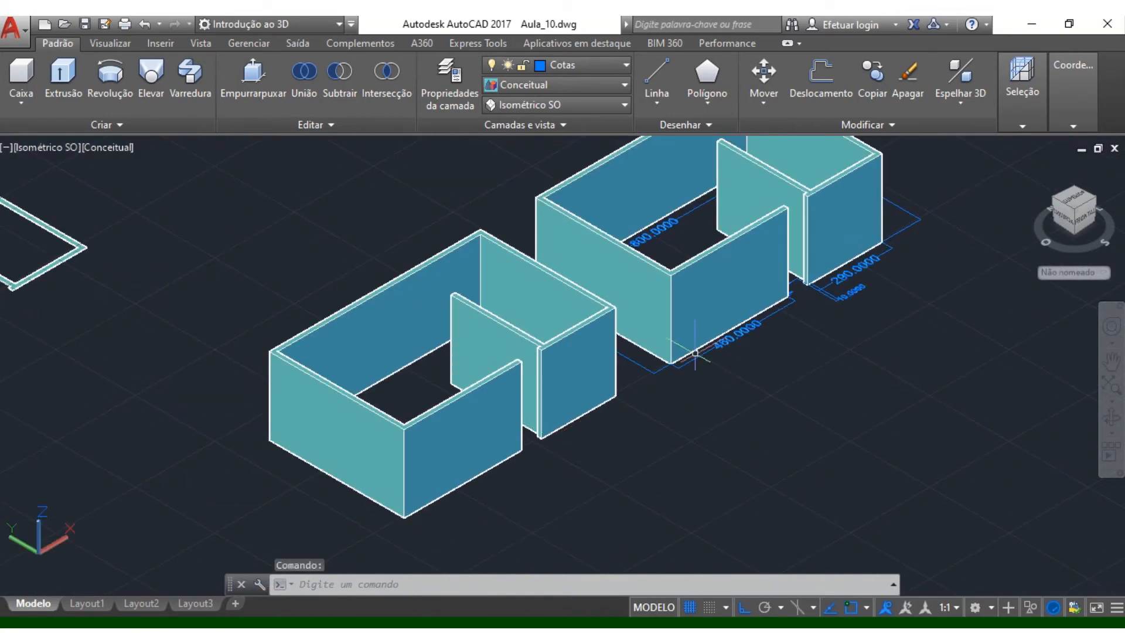
Step: Switch to the Desenho e anotação workspace
scroll(533, 445, up, 4)
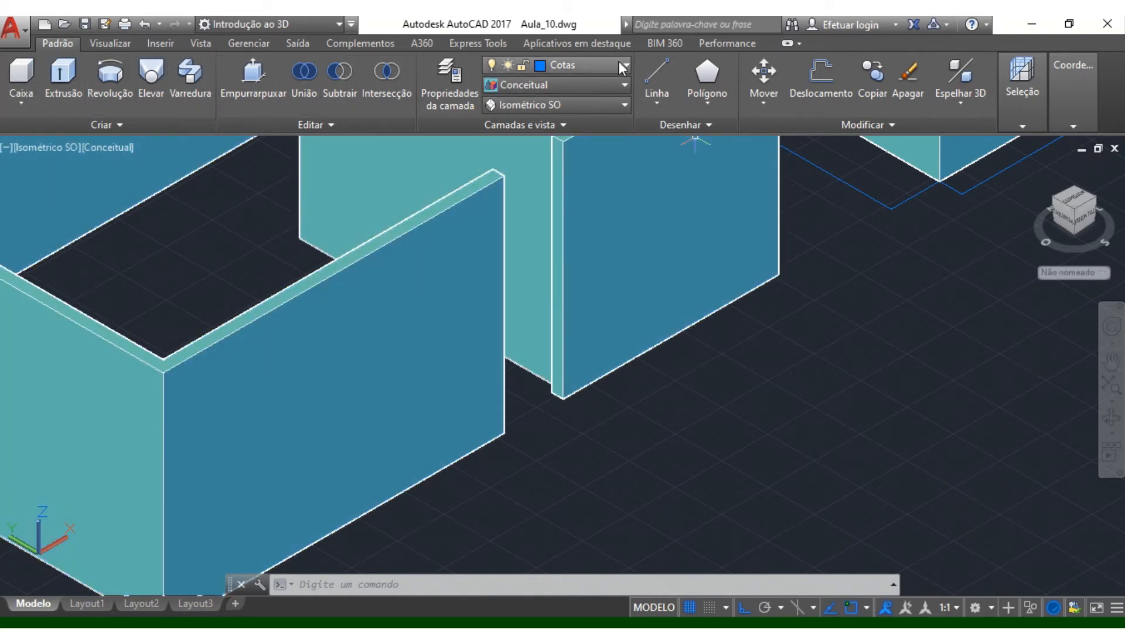
click(339, 23)
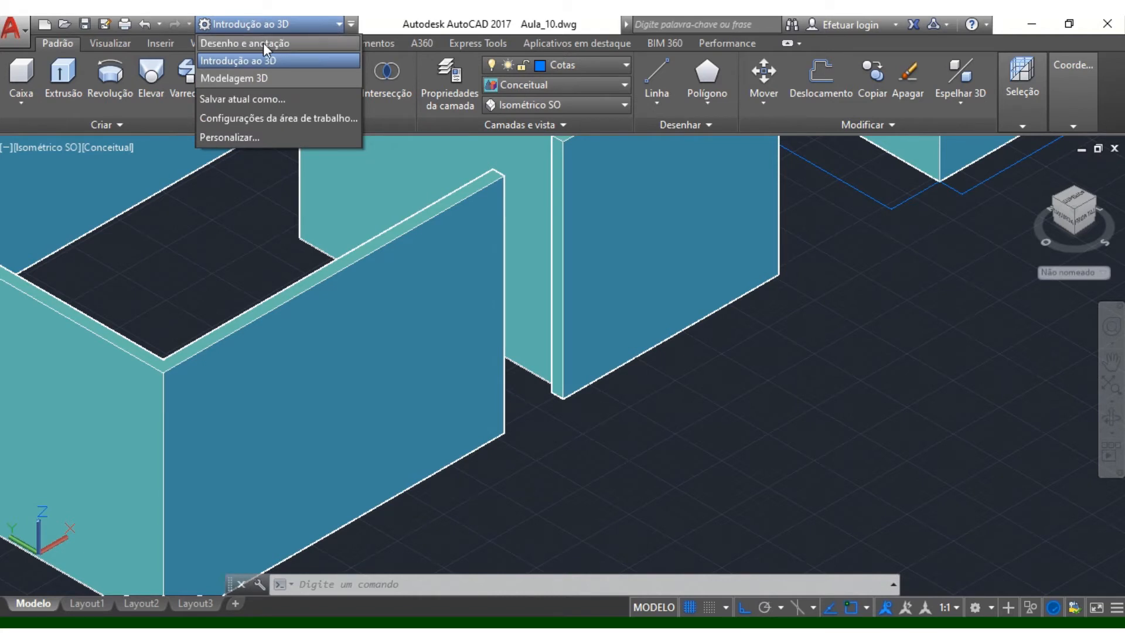
click(231, 43)
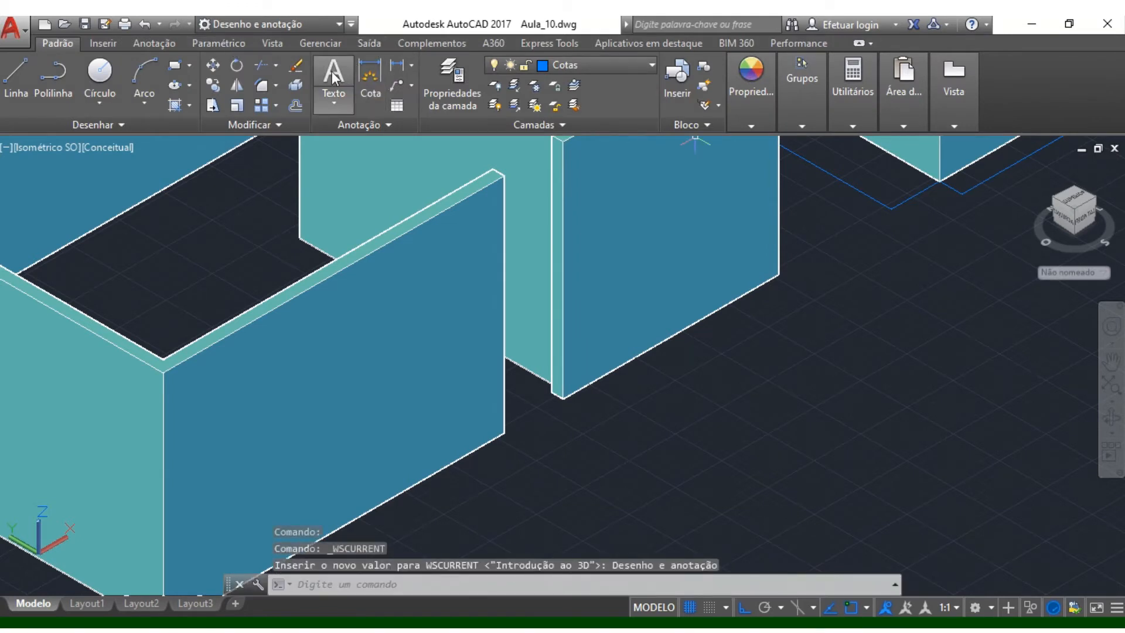
Step: Add a linear dimension across the base of the door opening in the newly extruded walls
click(410, 66)
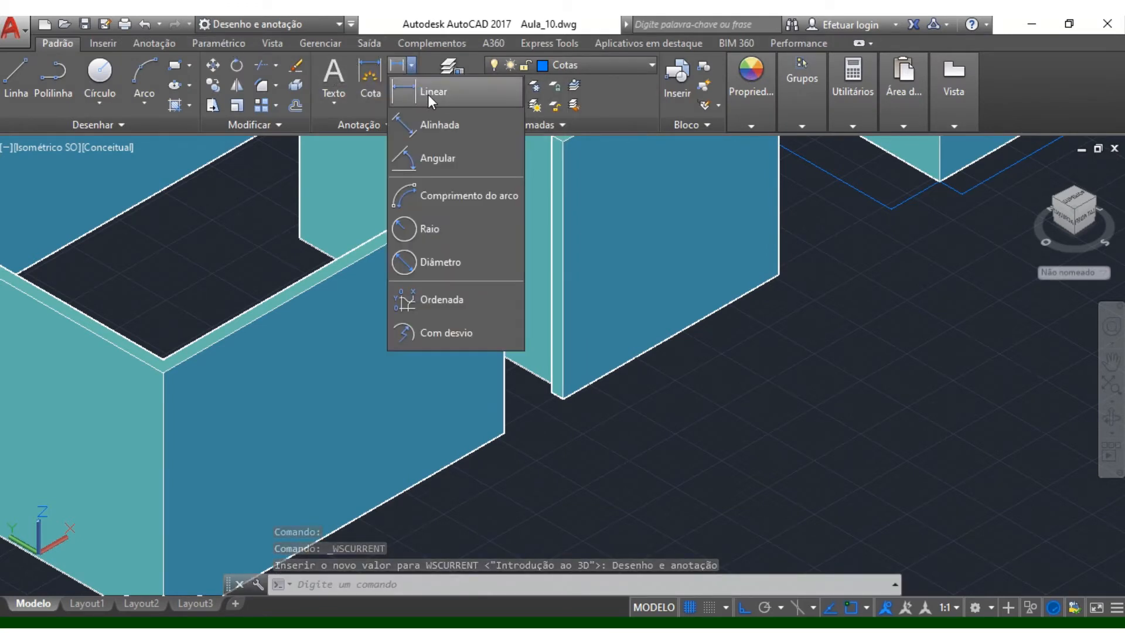
click(411, 66)
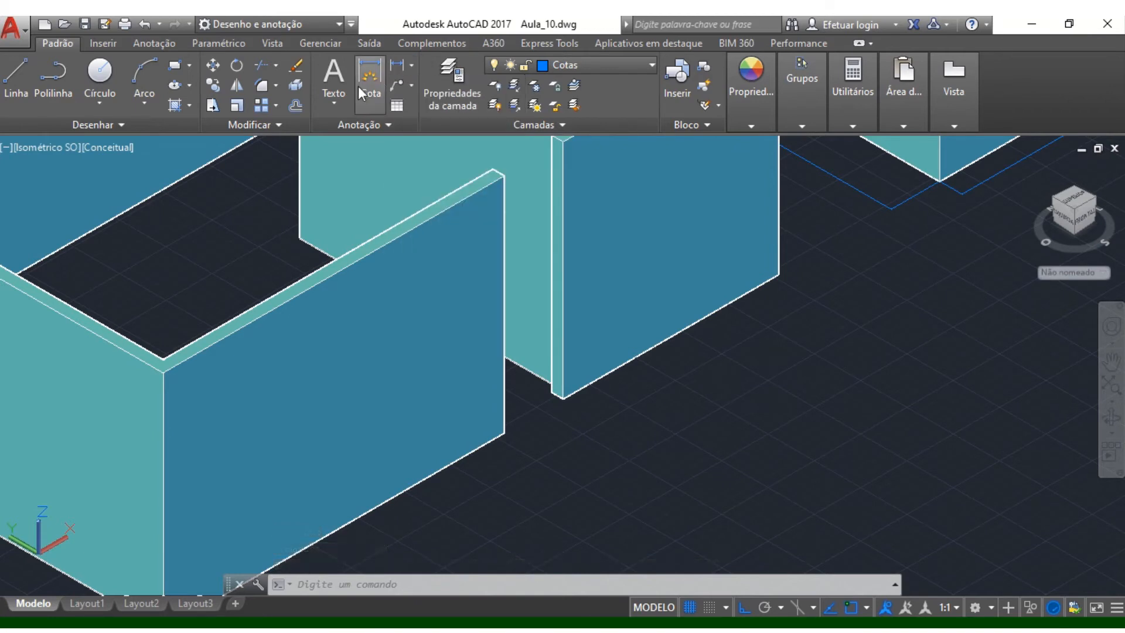
click(413, 69)
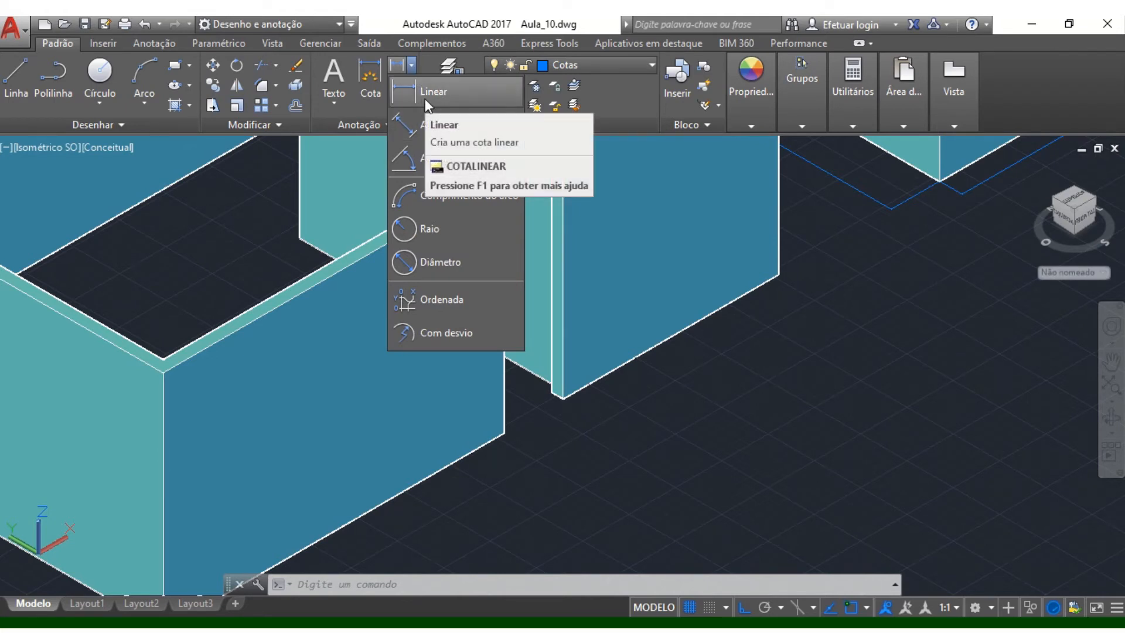
click(424, 95)
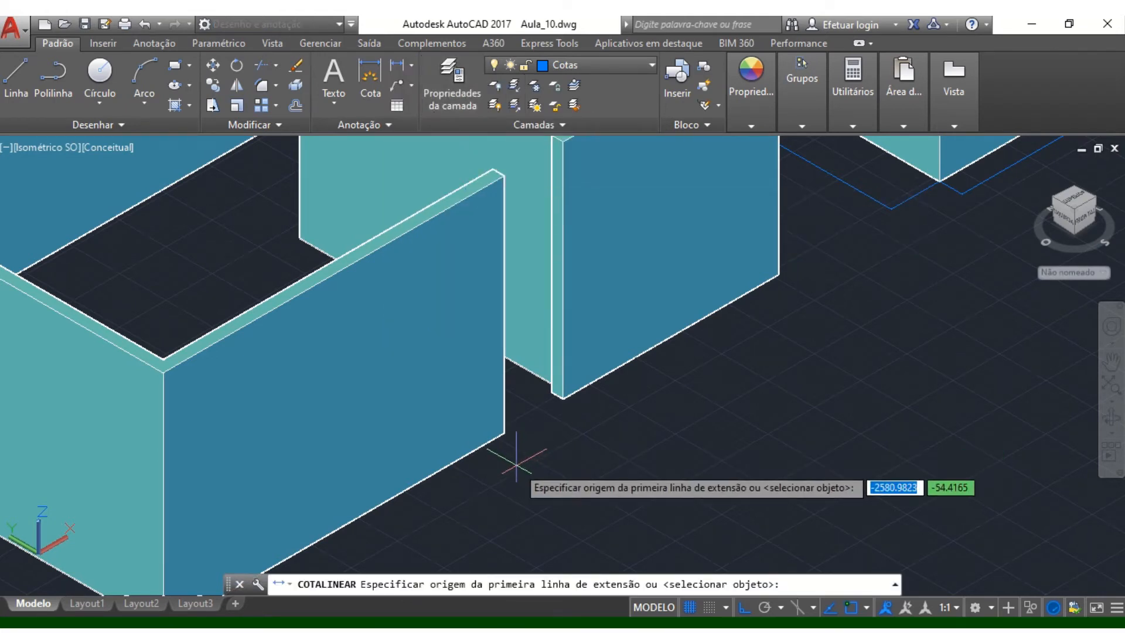
scroll(516, 461, up, 4)
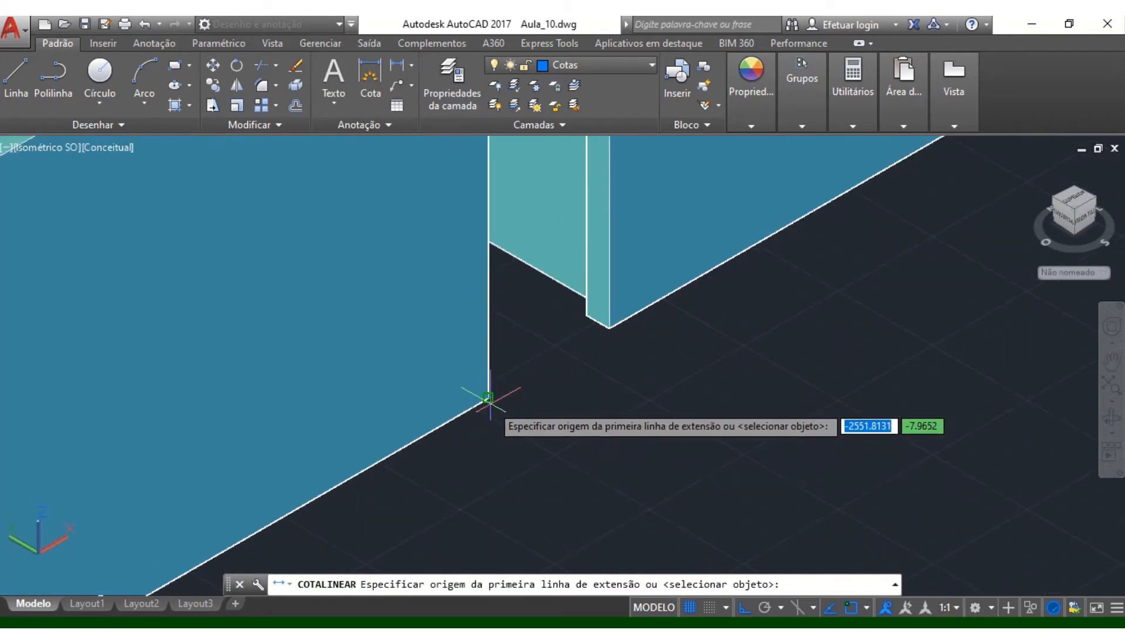
click(488, 398)
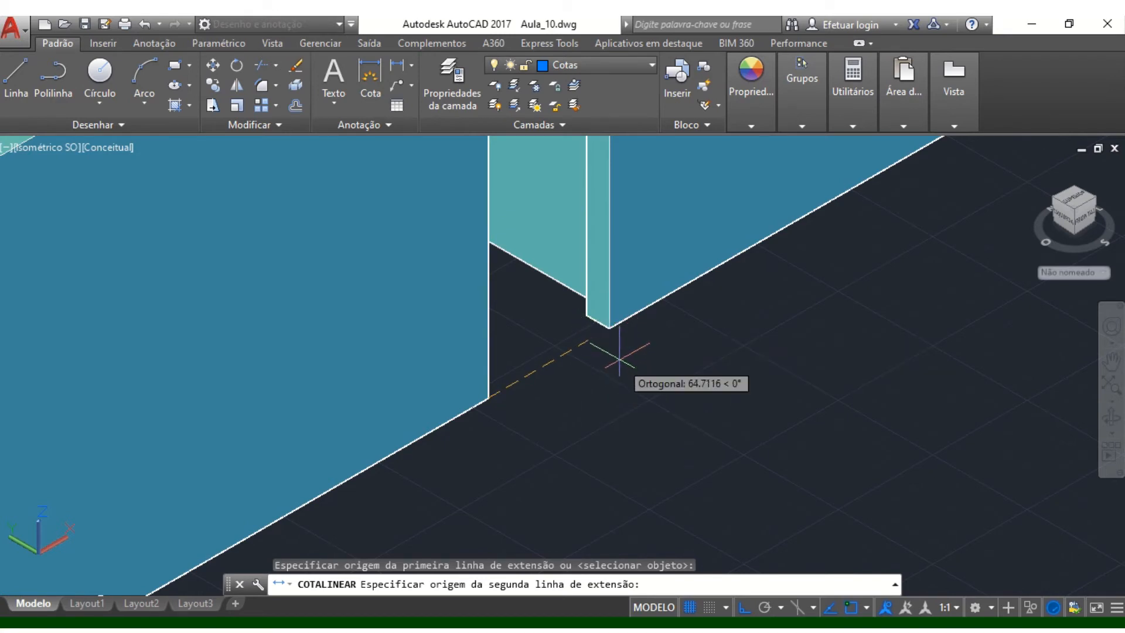
click(610, 327)
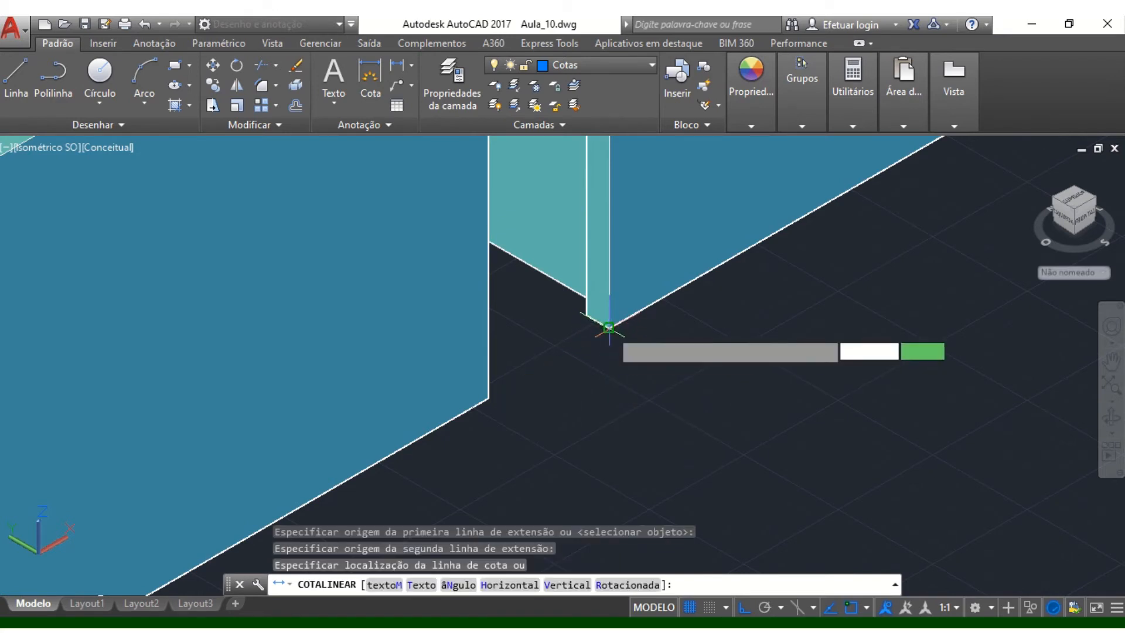
click(649, 378)
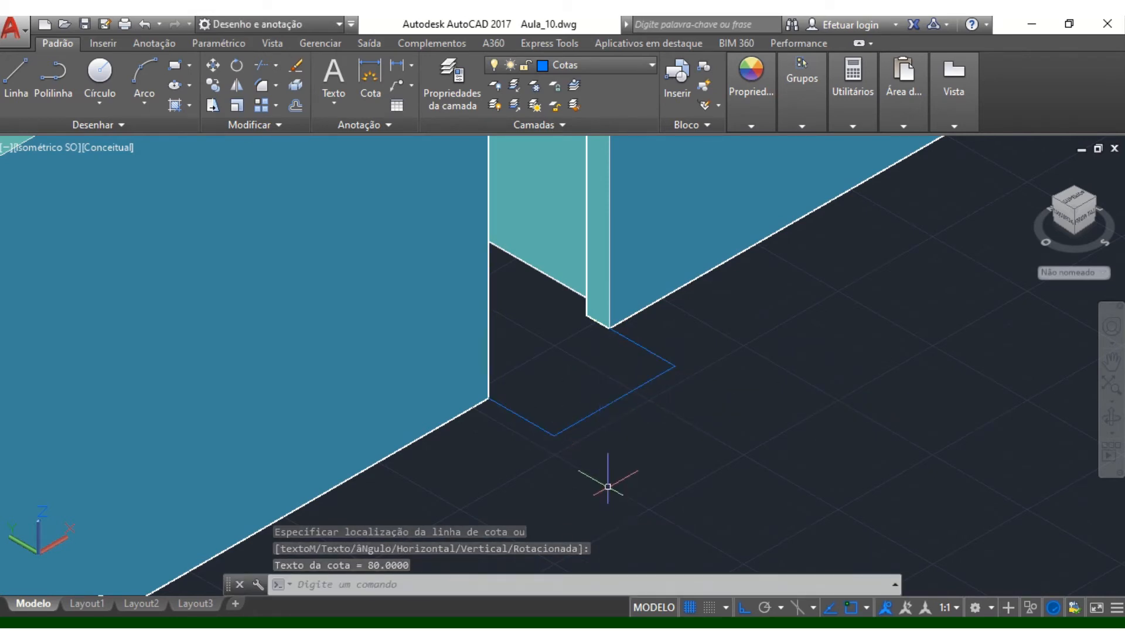
Step: Set the text height of the door opening's dimension to 5
click(608, 403)
key(Escape)
double_click(608, 403)
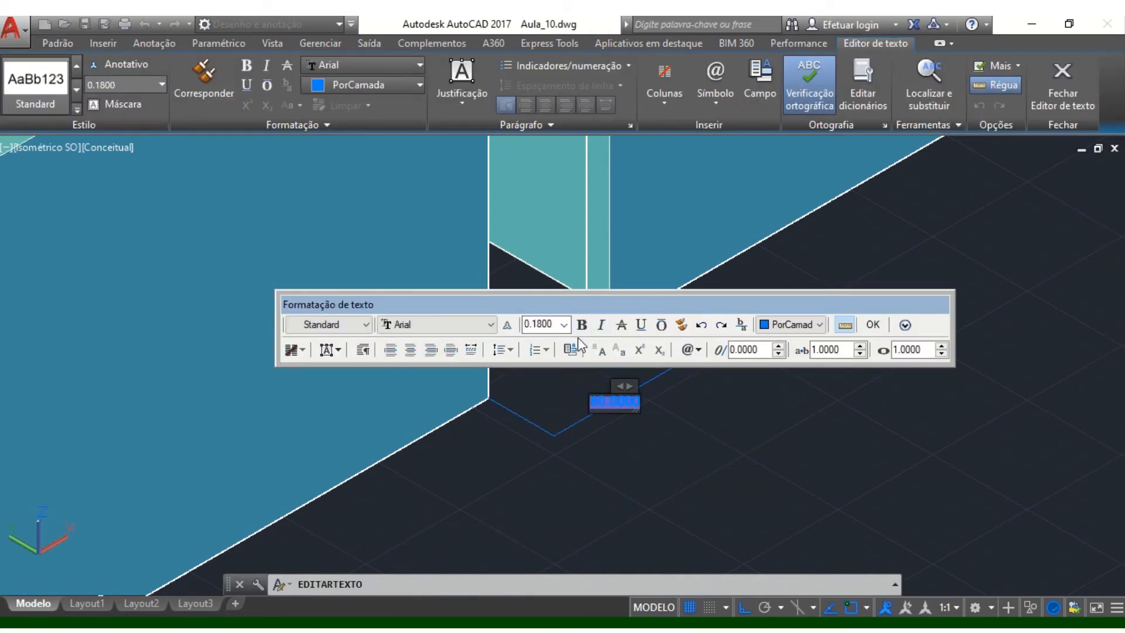
double_click(598, 405)
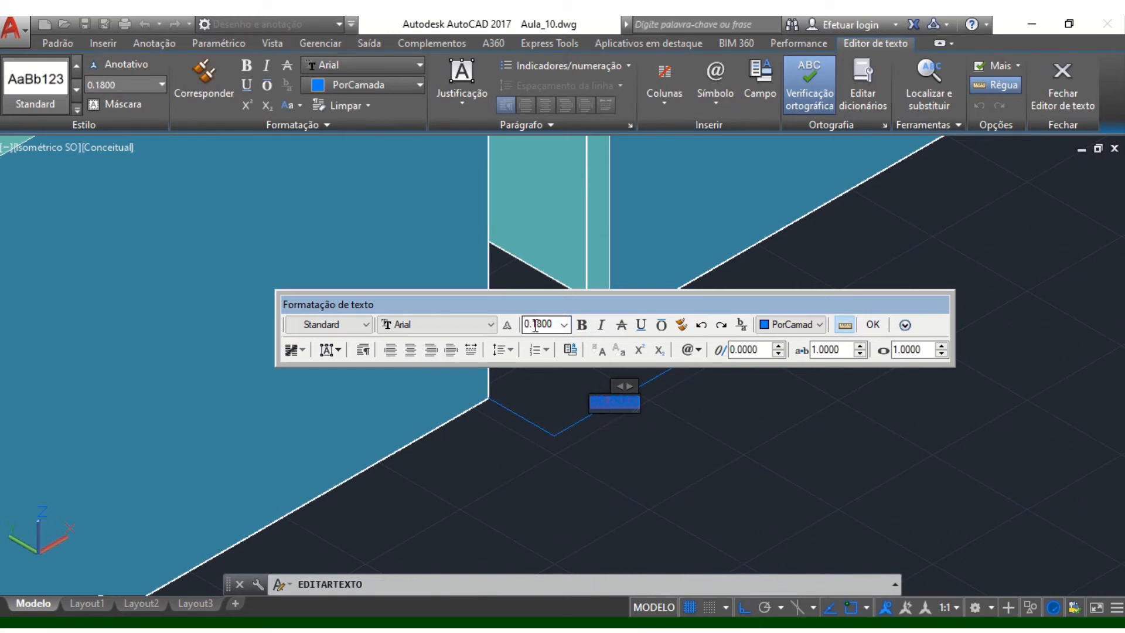
click(564, 326)
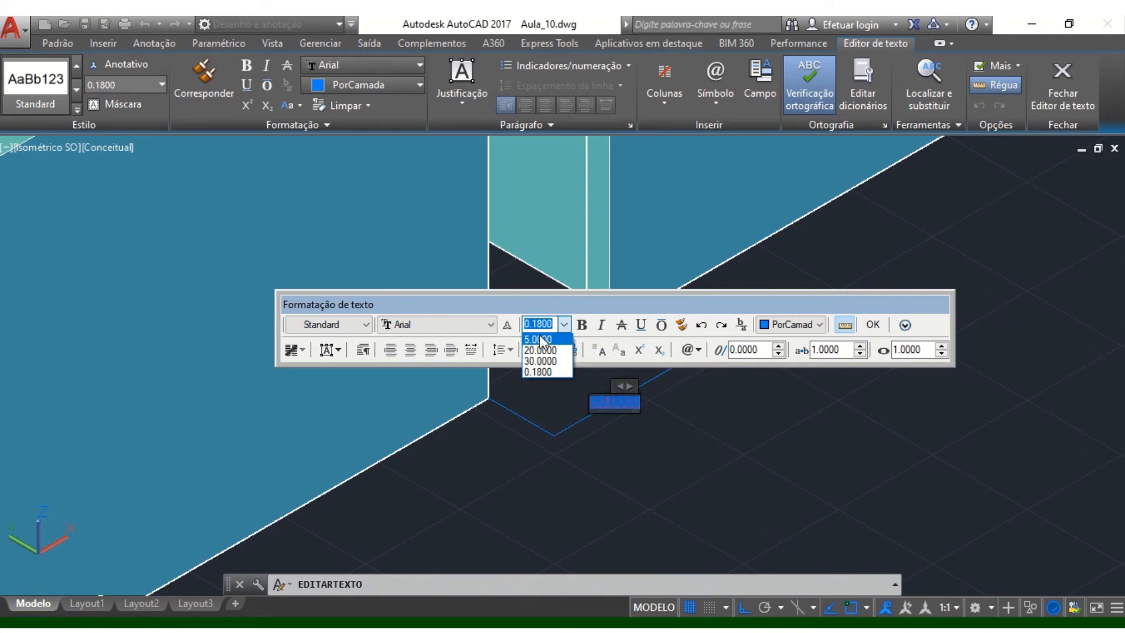
click(541, 340)
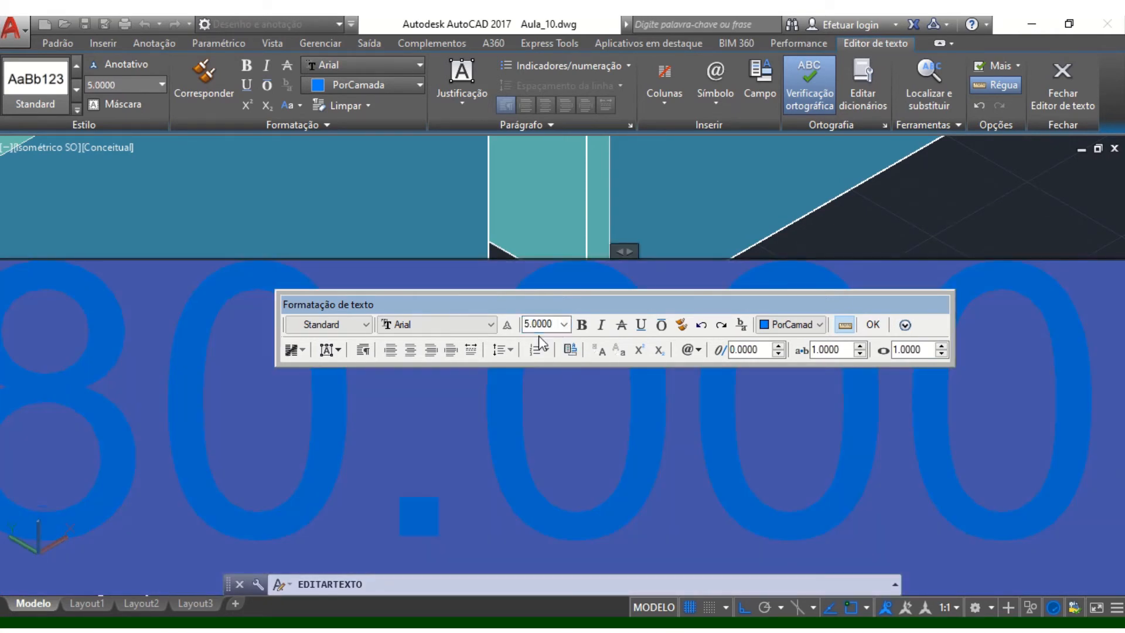
click(873, 325)
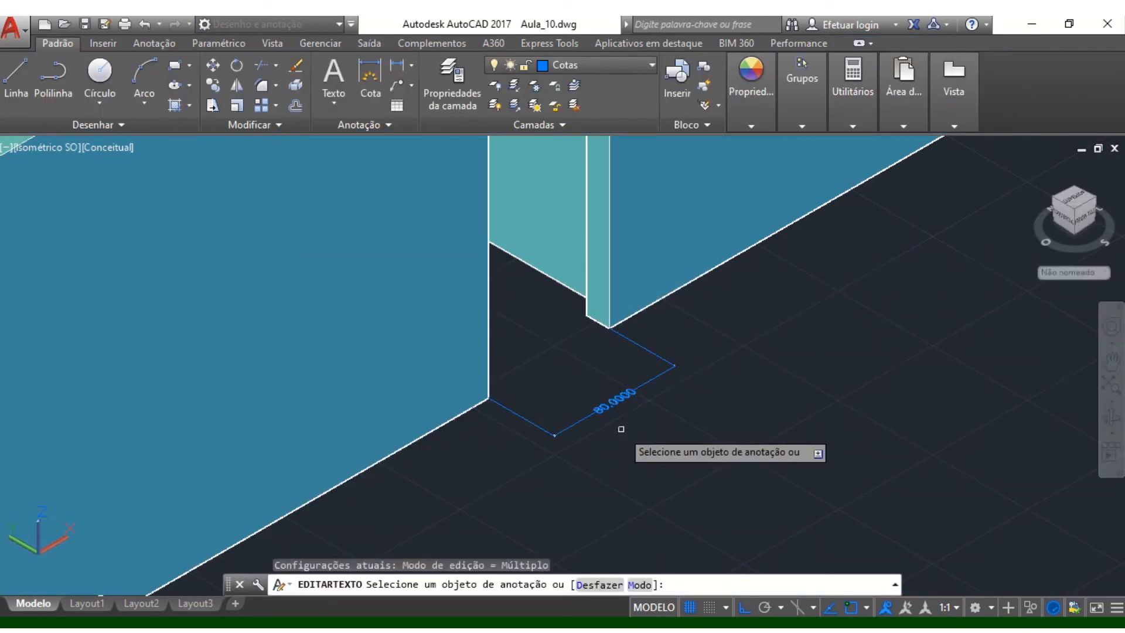
key(Escape)
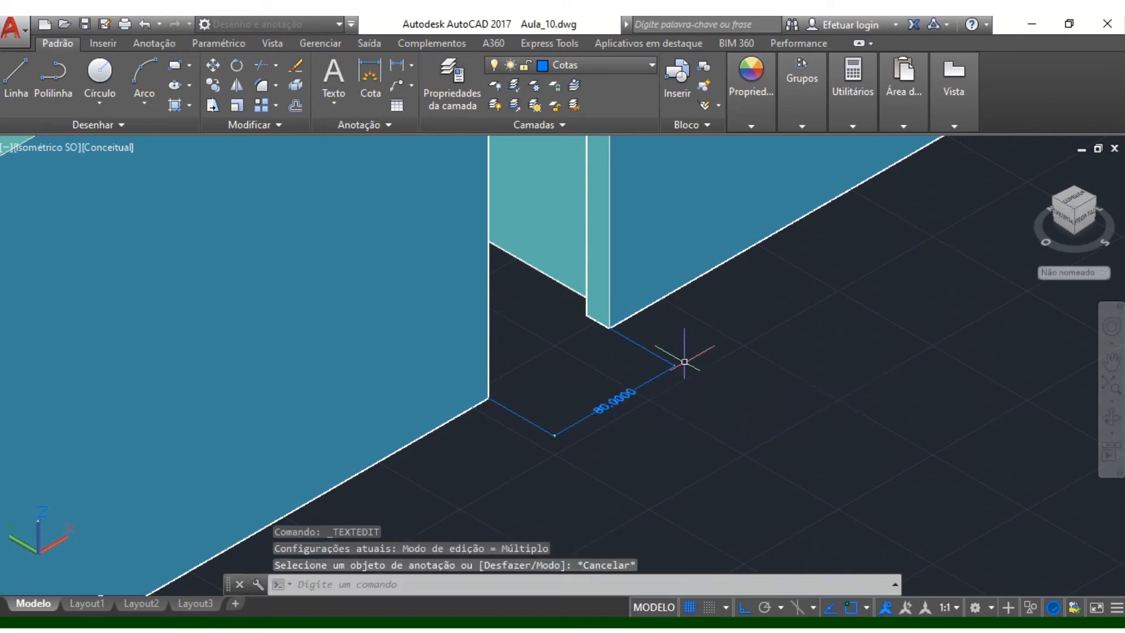
Step: Examine the dimensioned door opening and compare it with the other house models in the drawing
scroll(654, 405, down, 5)
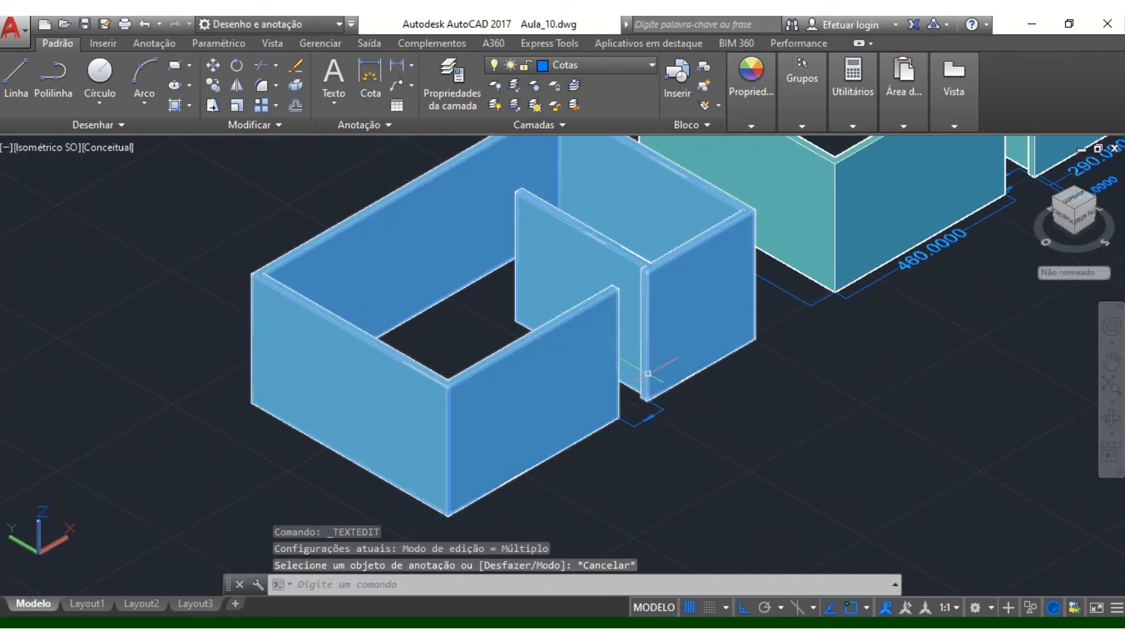
scroll(649, 412, up, 6)
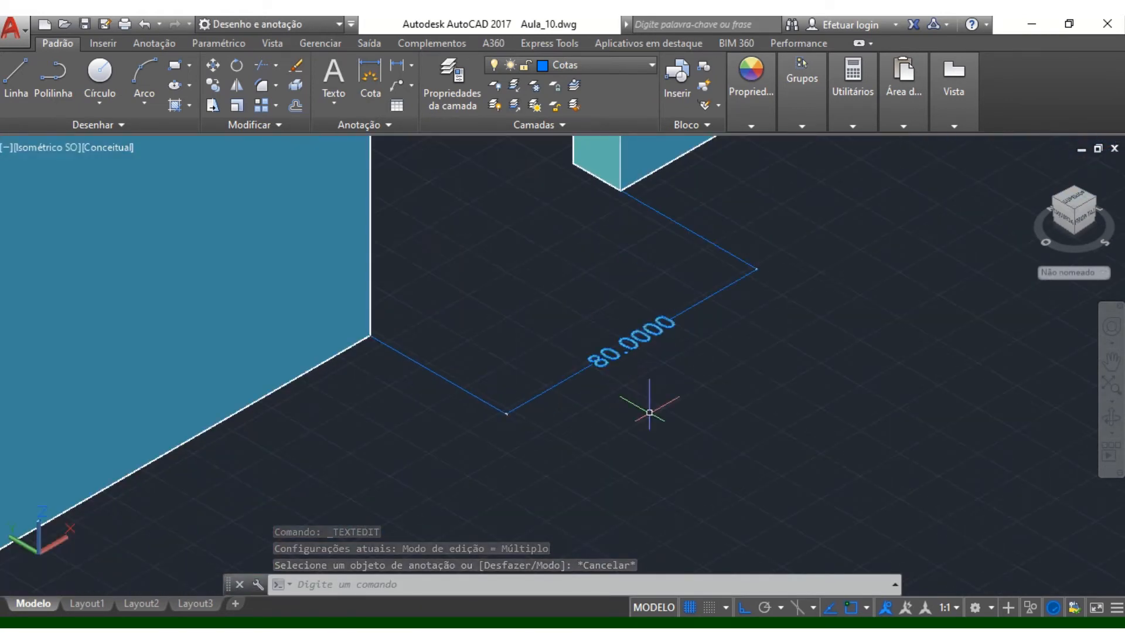
scroll(649, 412, down, 6)
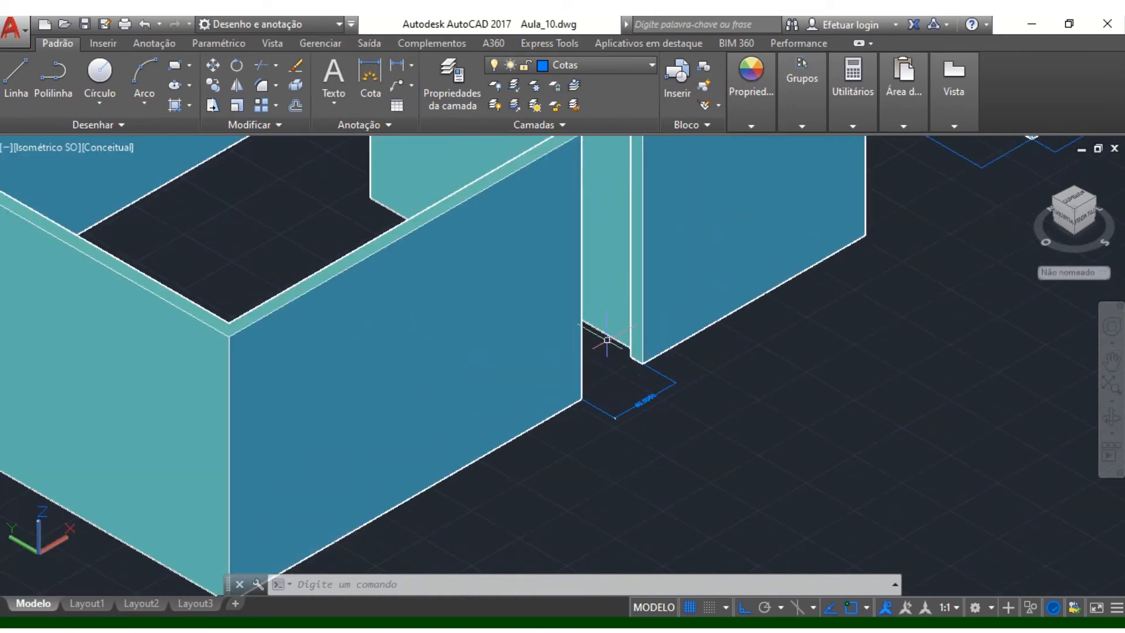
scroll(621, 389, down, 8)
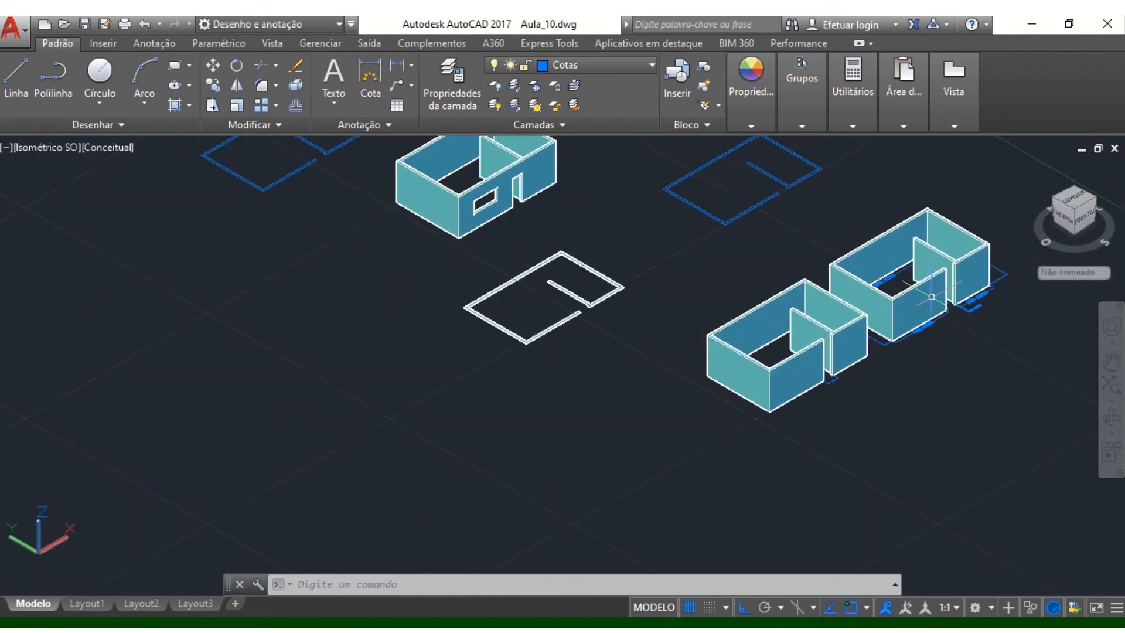
scroll(835, 378, up, 6)
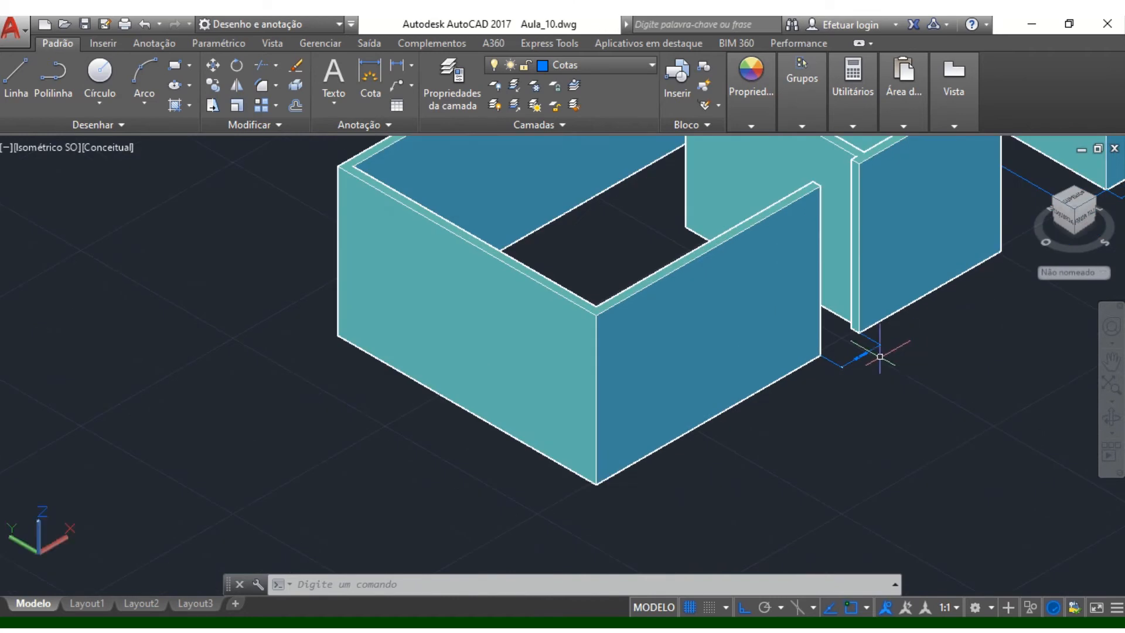
middle_drag(879, 356, 627, 389)
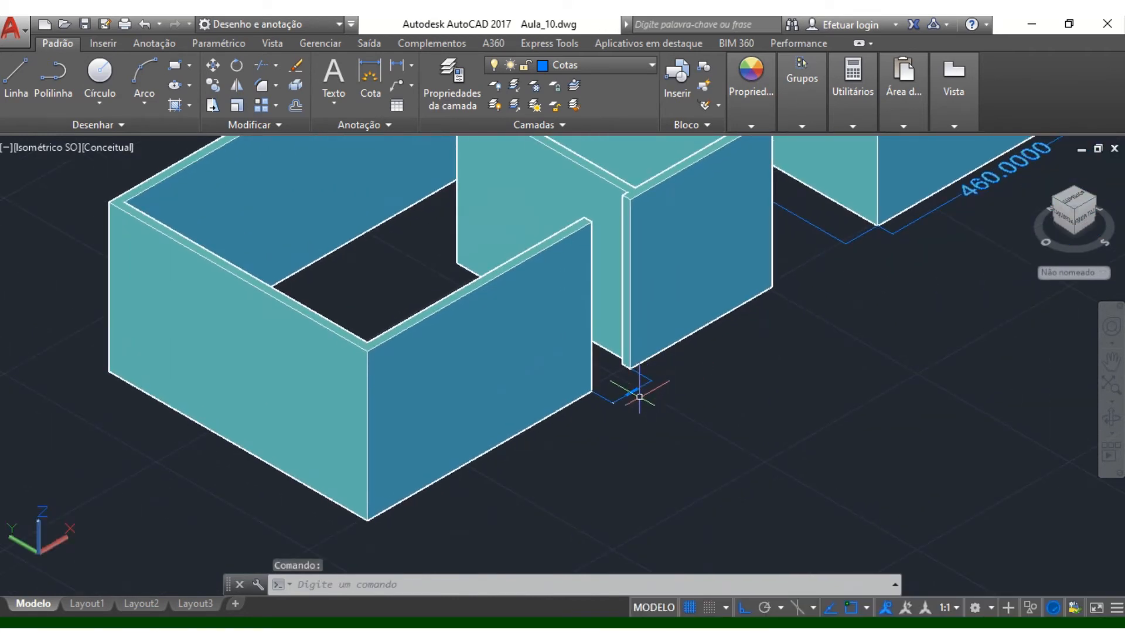
click(616, 354)
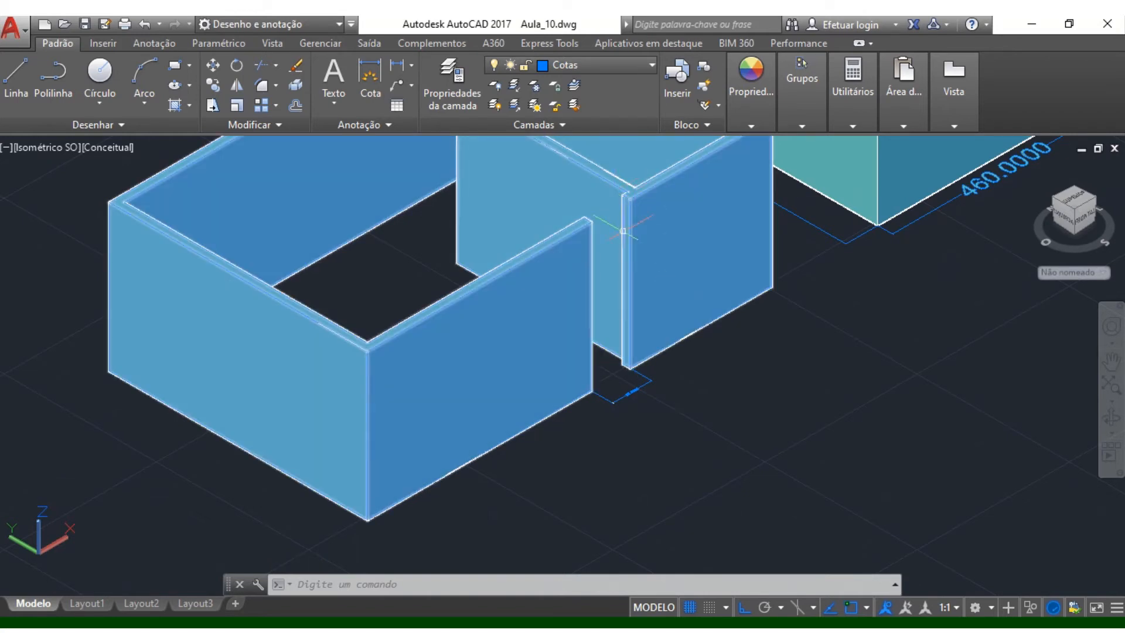
key(Escape)
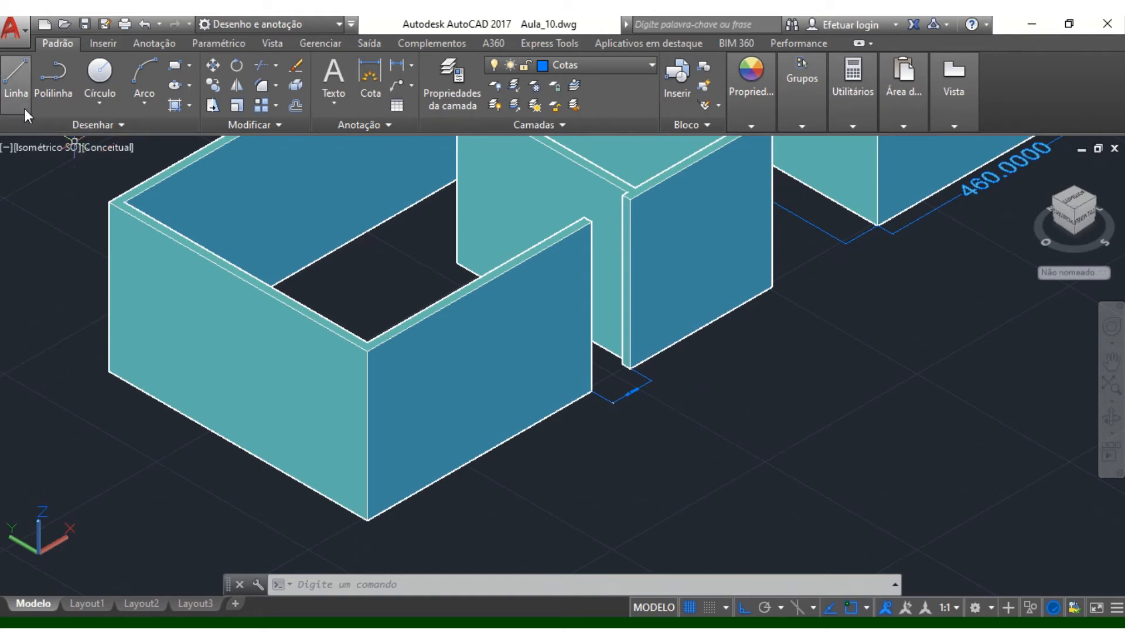
Step: Draw a closed 80 by 15 rectangle with lines on the ground in front of the door opening
click(18, 73)
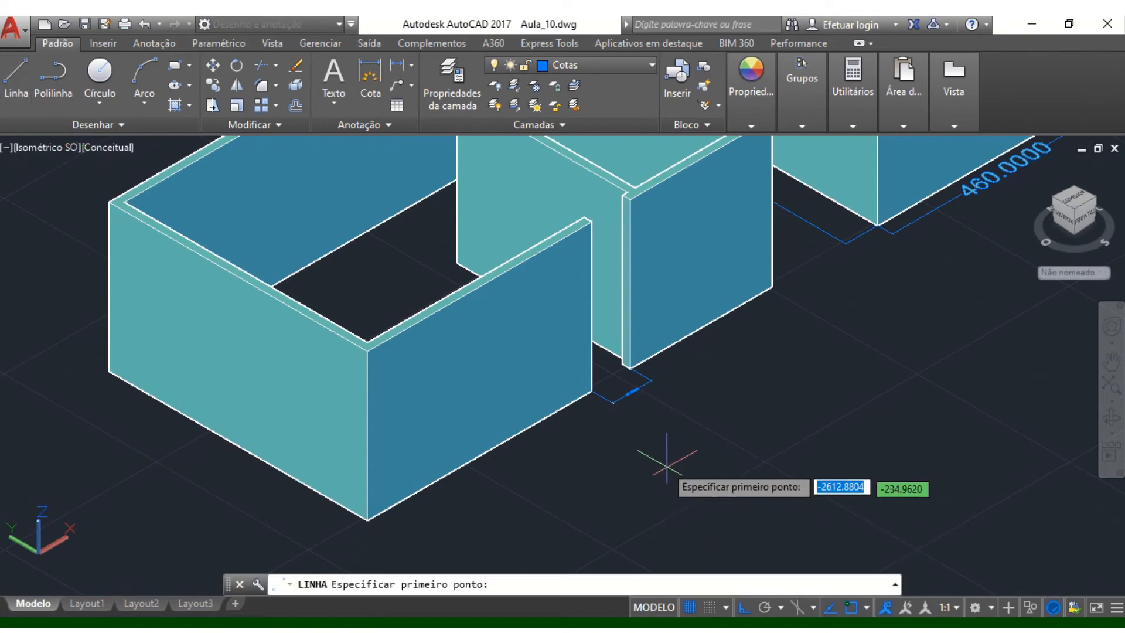
click(657, 444)
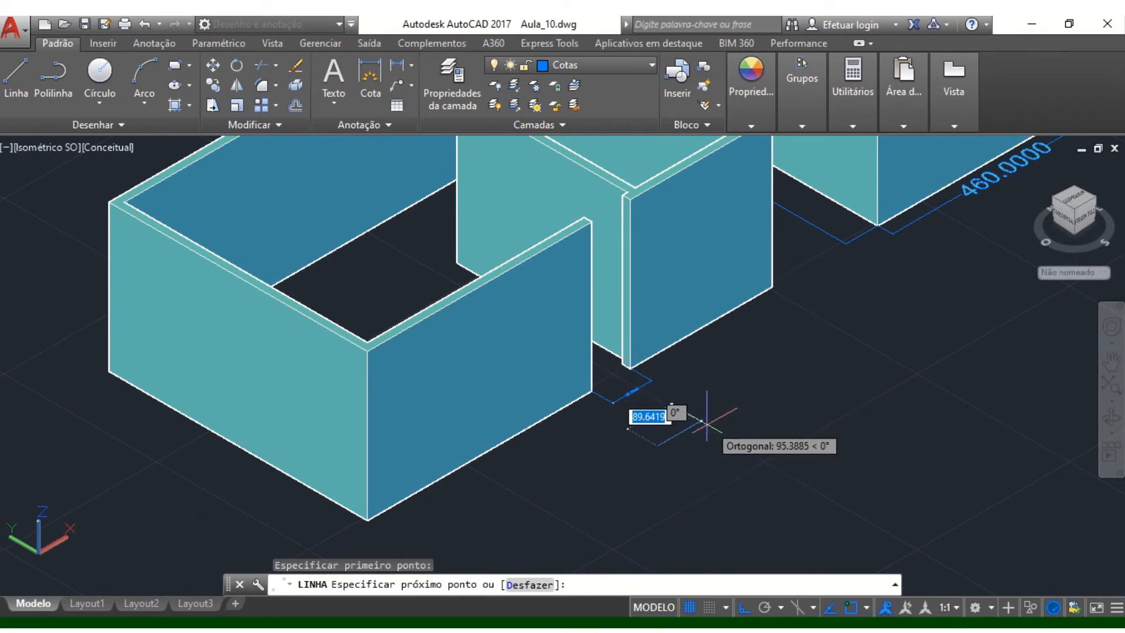
scroll(708, 429, up, 2)
scroll(703, 419, up, 2)
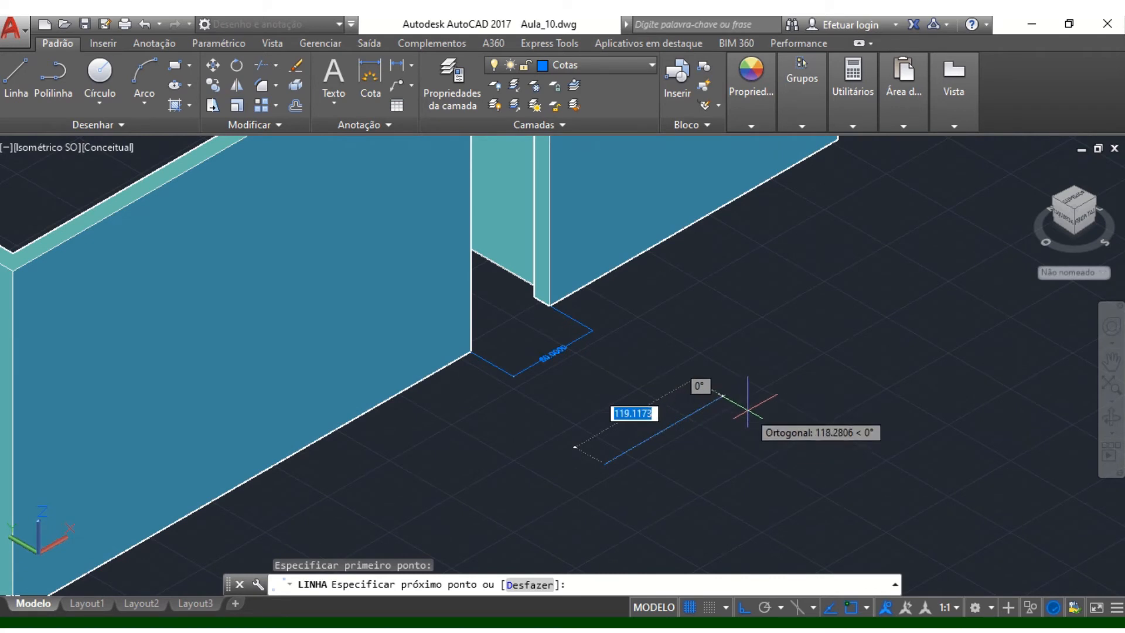
text(80)
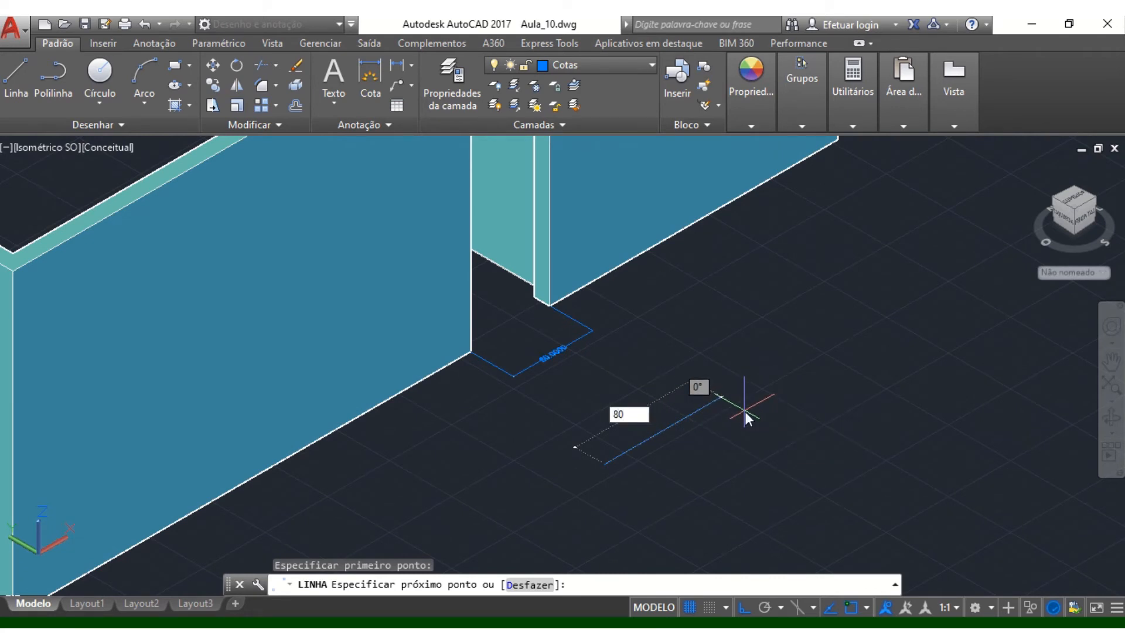
key(Return)
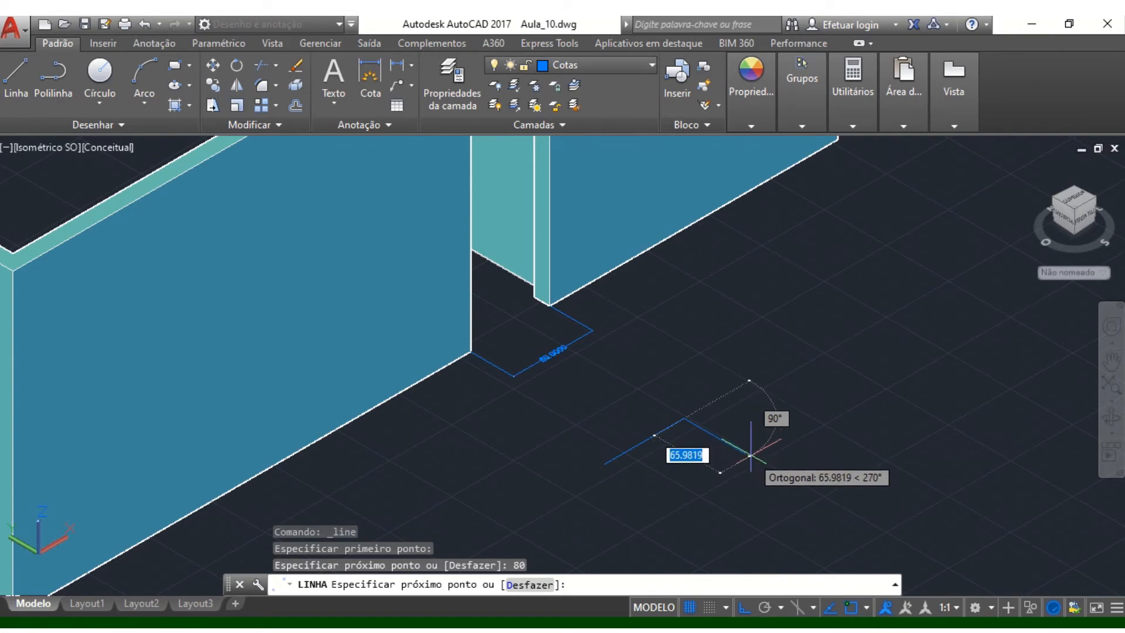
key(Return)
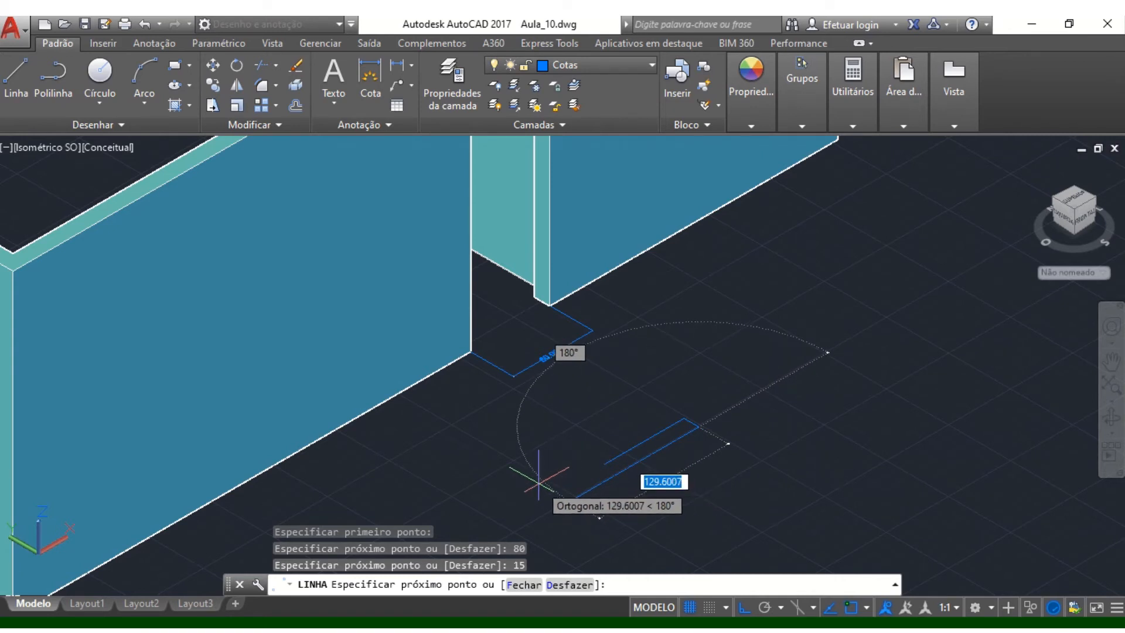
text(80)
key(Return)
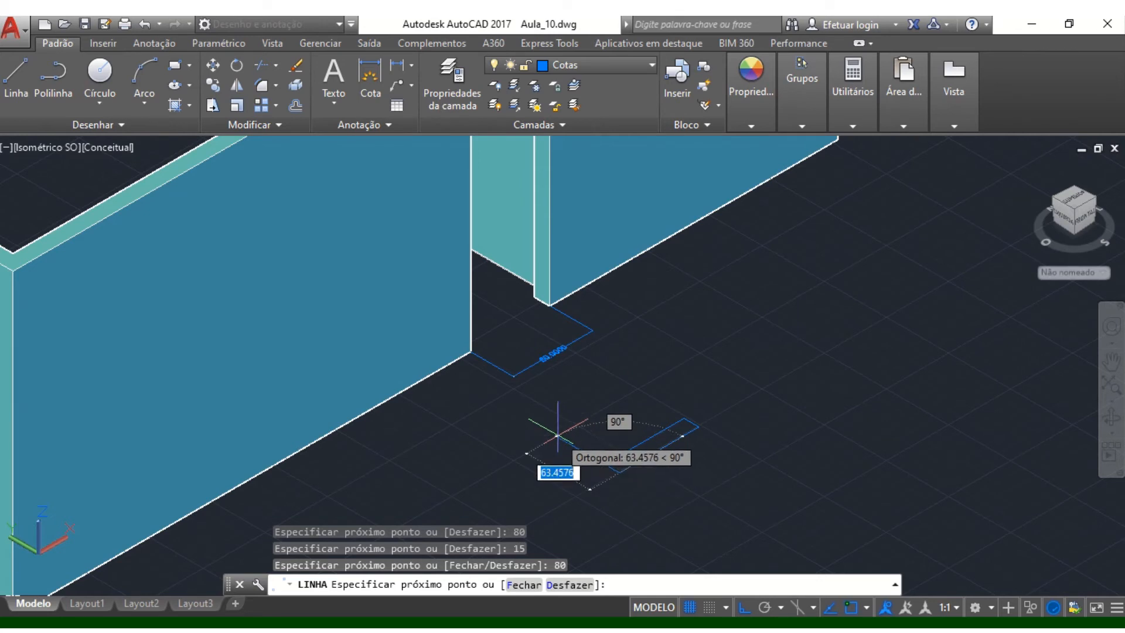
text(15)
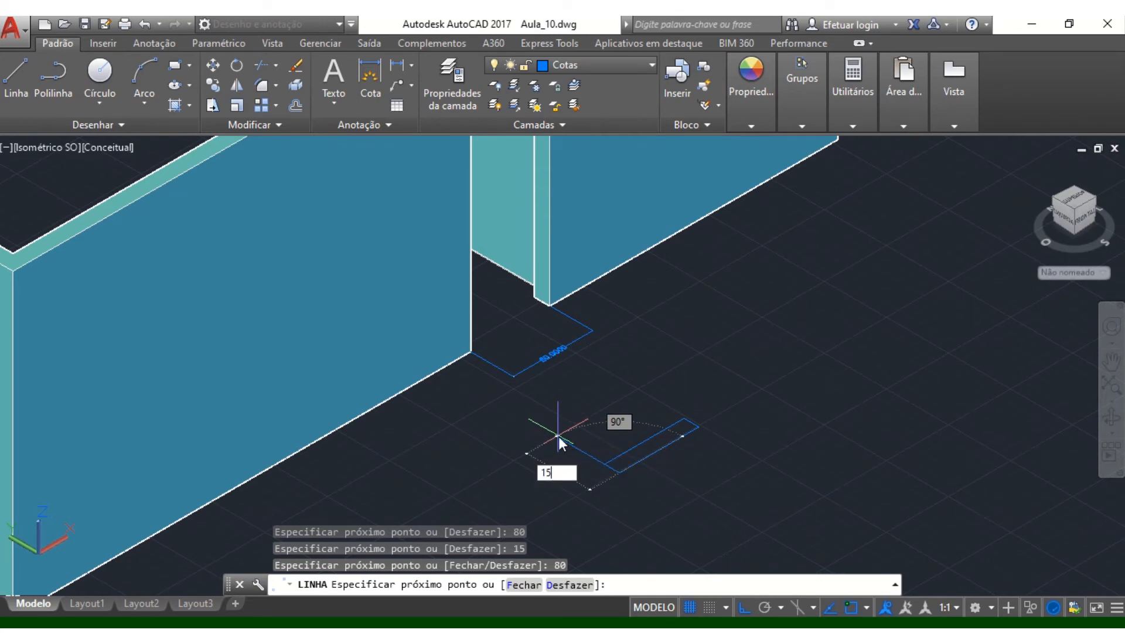
key(Return)
key(Return)
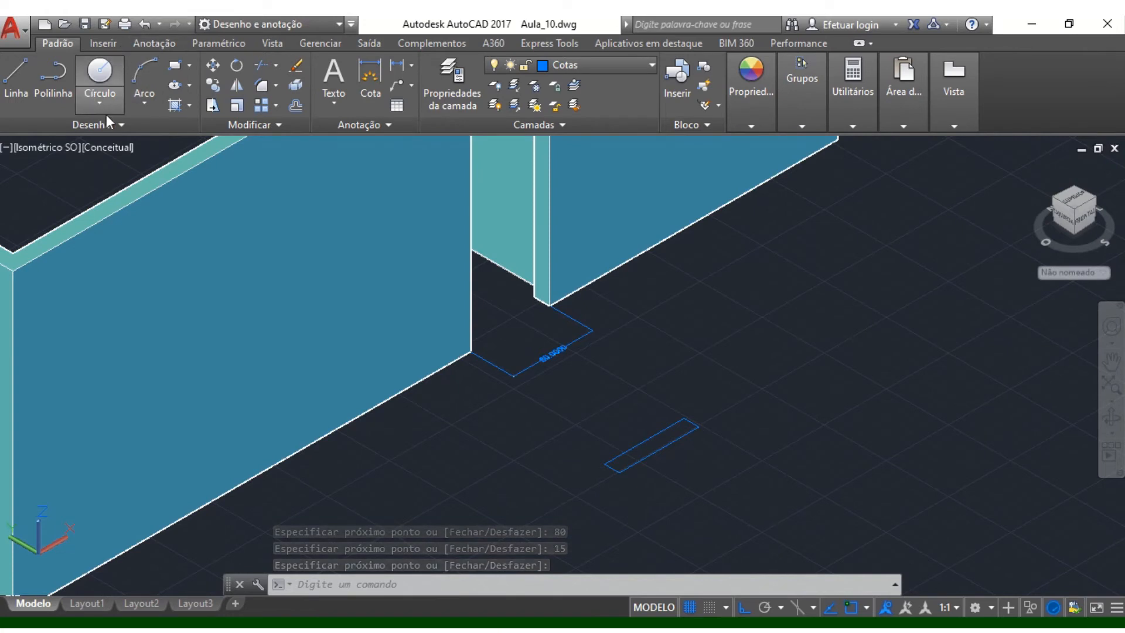
Step: Convert the four lines of the 80 by 15 rectangle in front of the door opening into a region
click(122, 122)
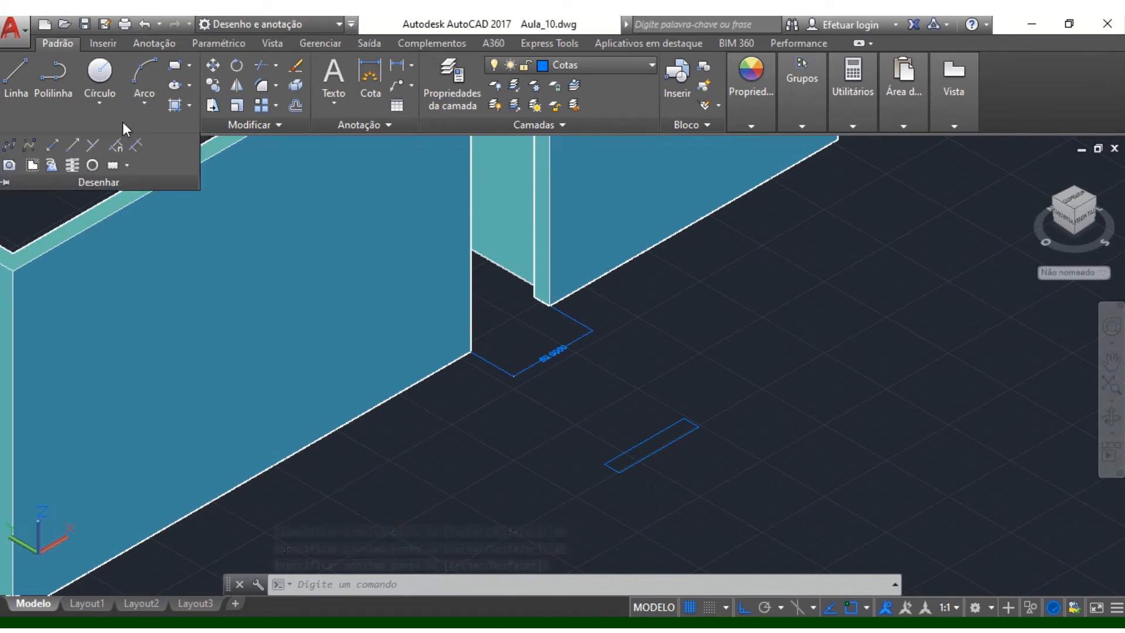
click(10, 166)
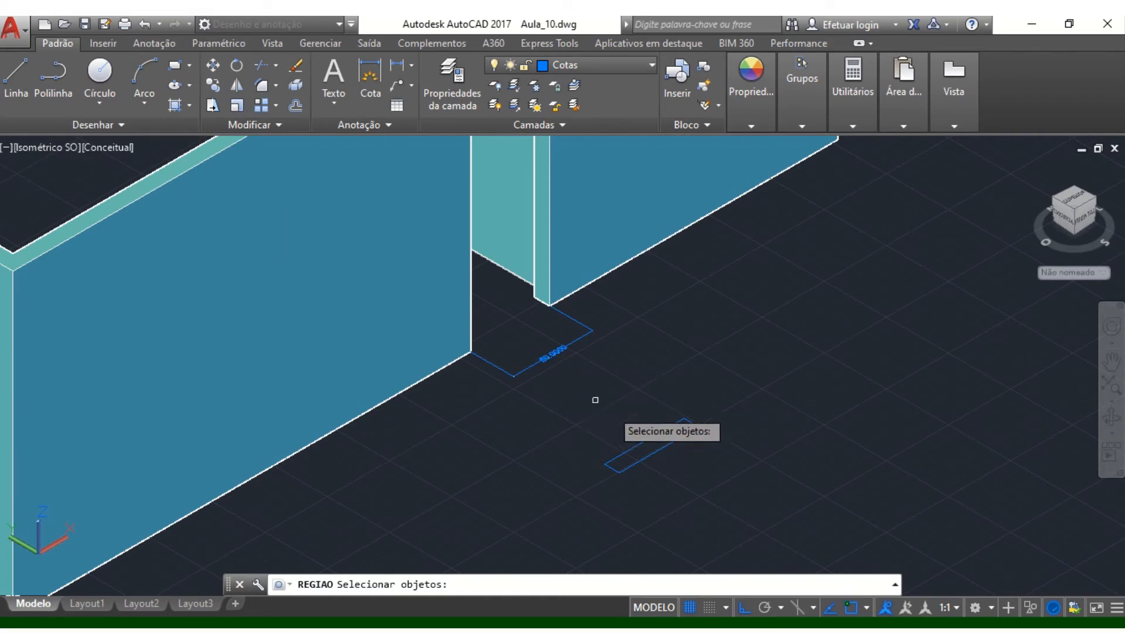
click(723, 510)
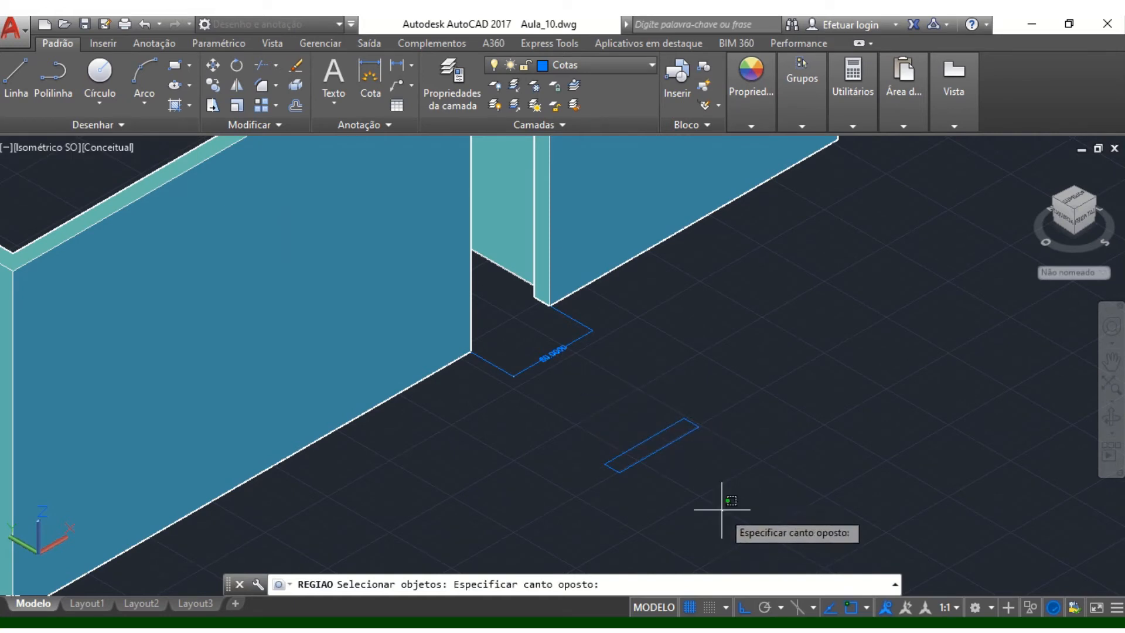
click(615, 413)
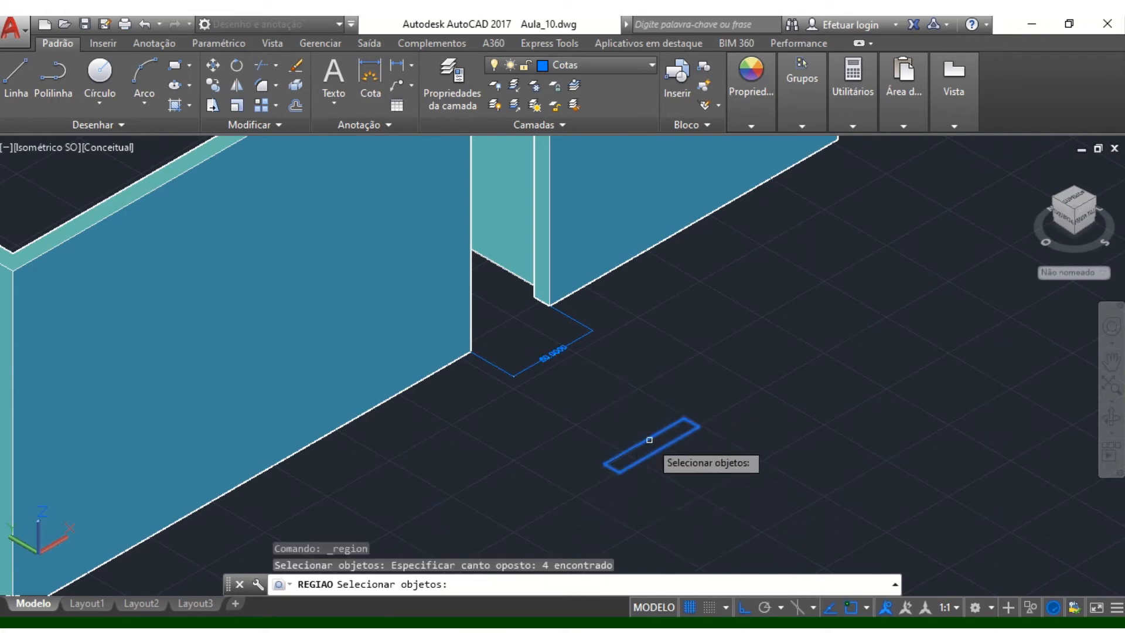
key(Return)
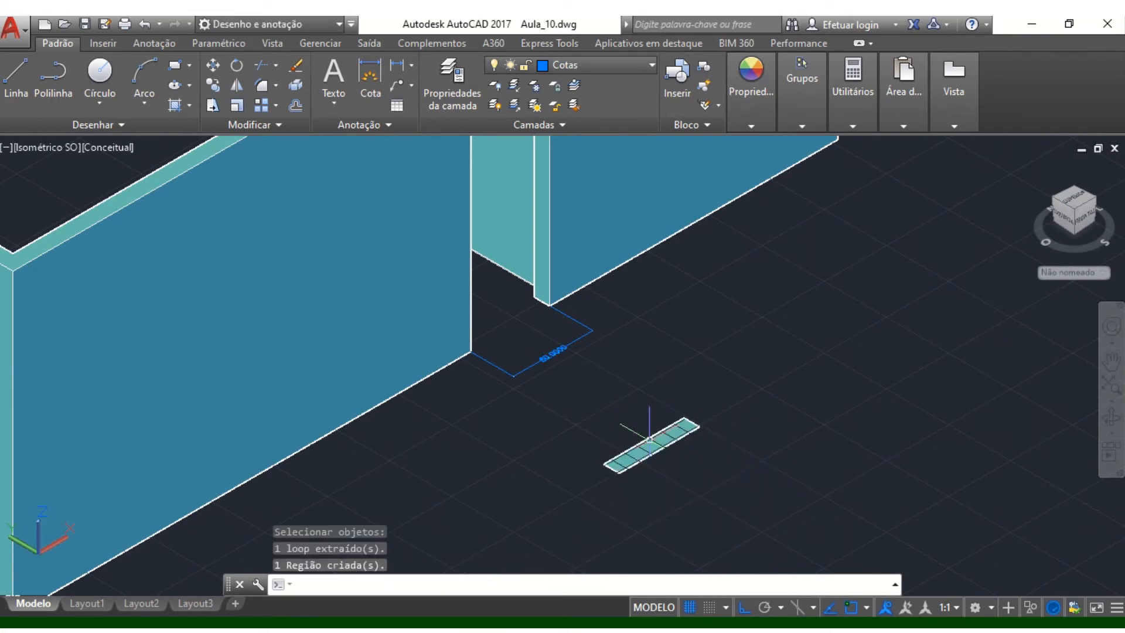
click(114, 121)
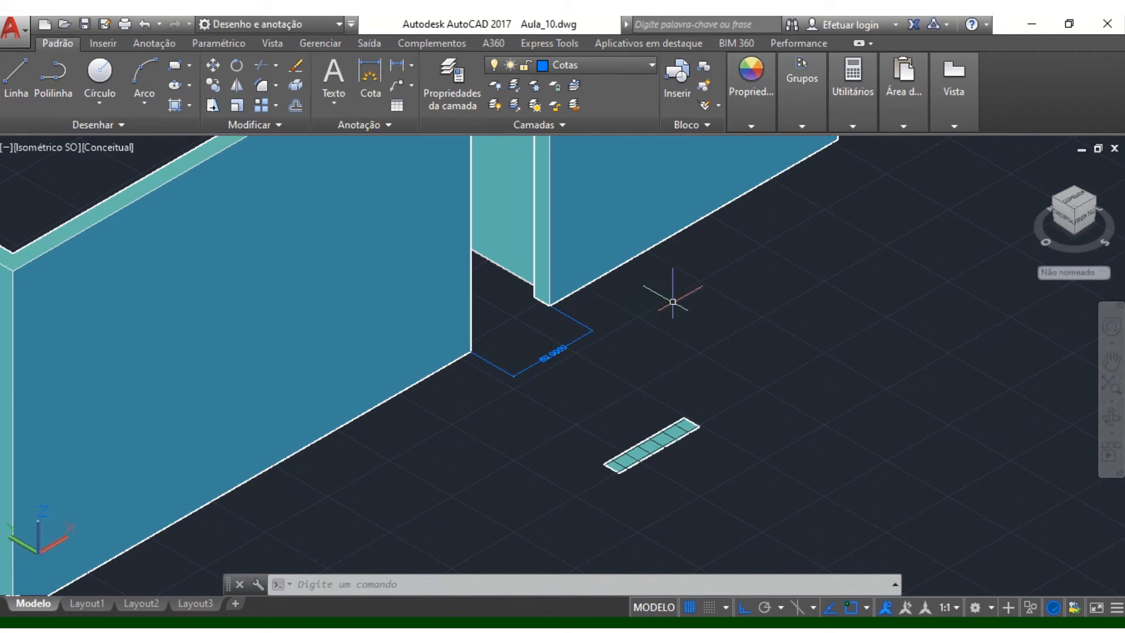
Step: Switch to the Introdução ao 3D workspace and extrude the rectangular region to a height of 90
click(337, 24)
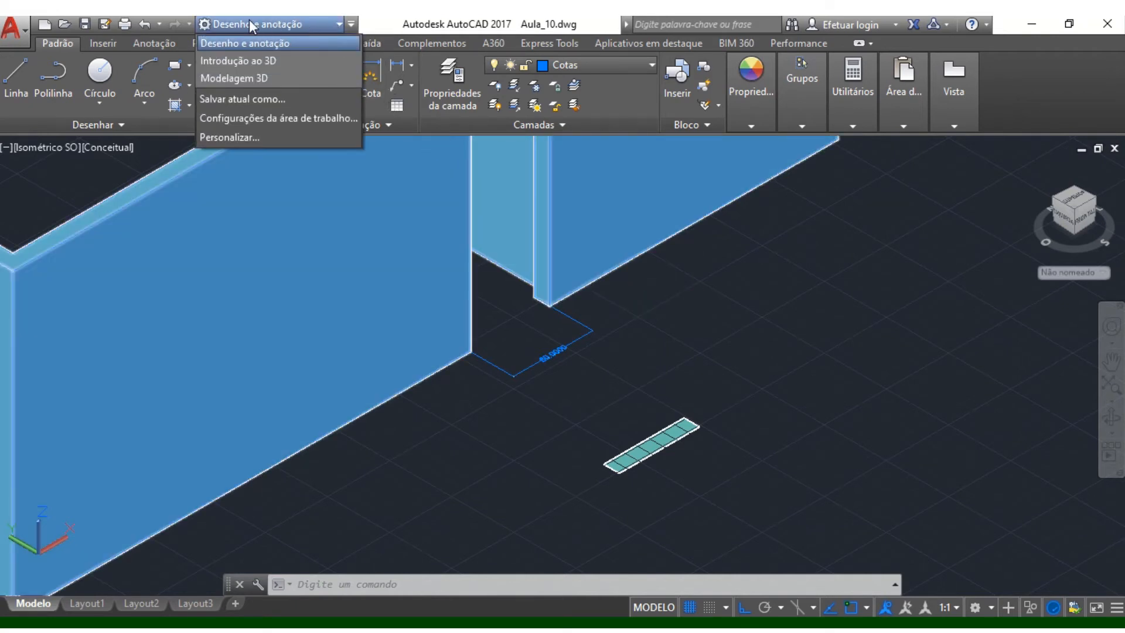
click(243, 62)
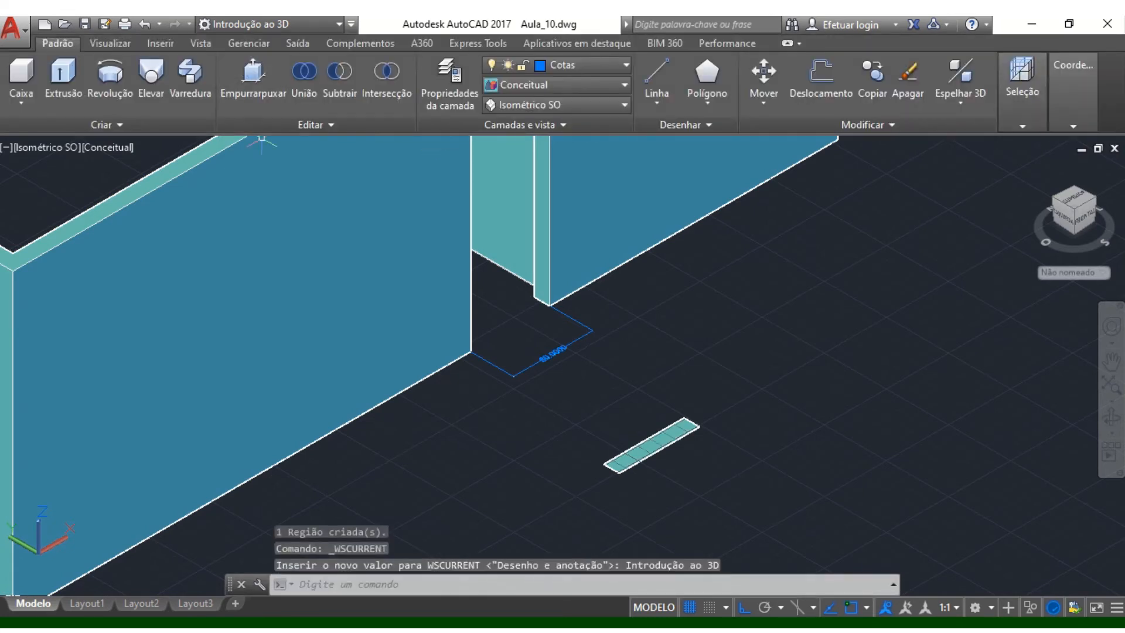
click(62, 76)
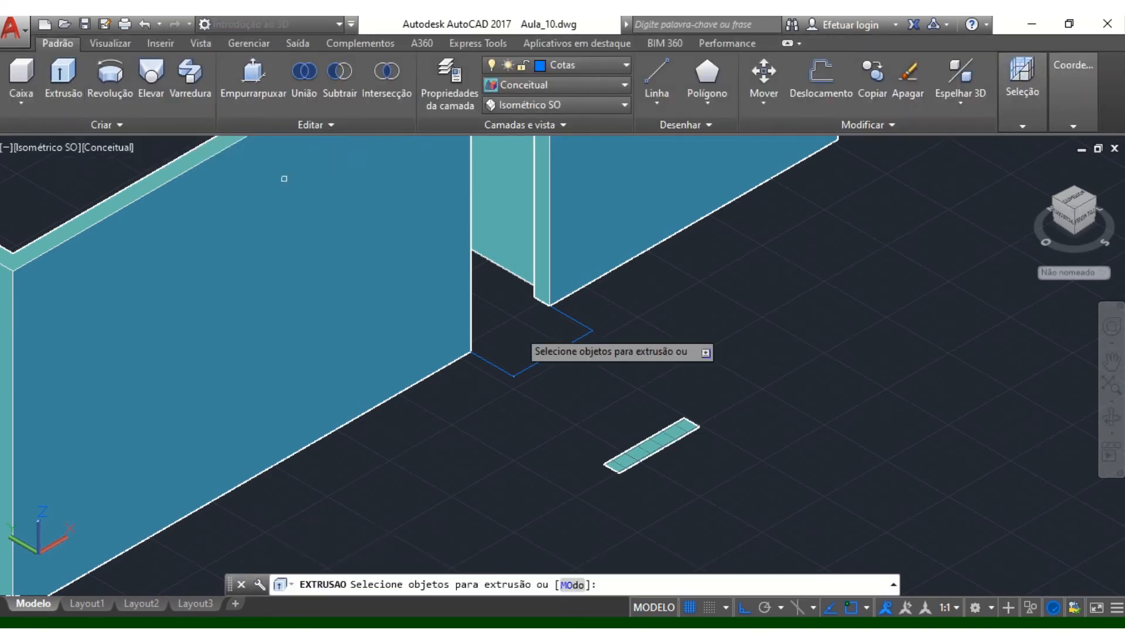
click(649, 449)
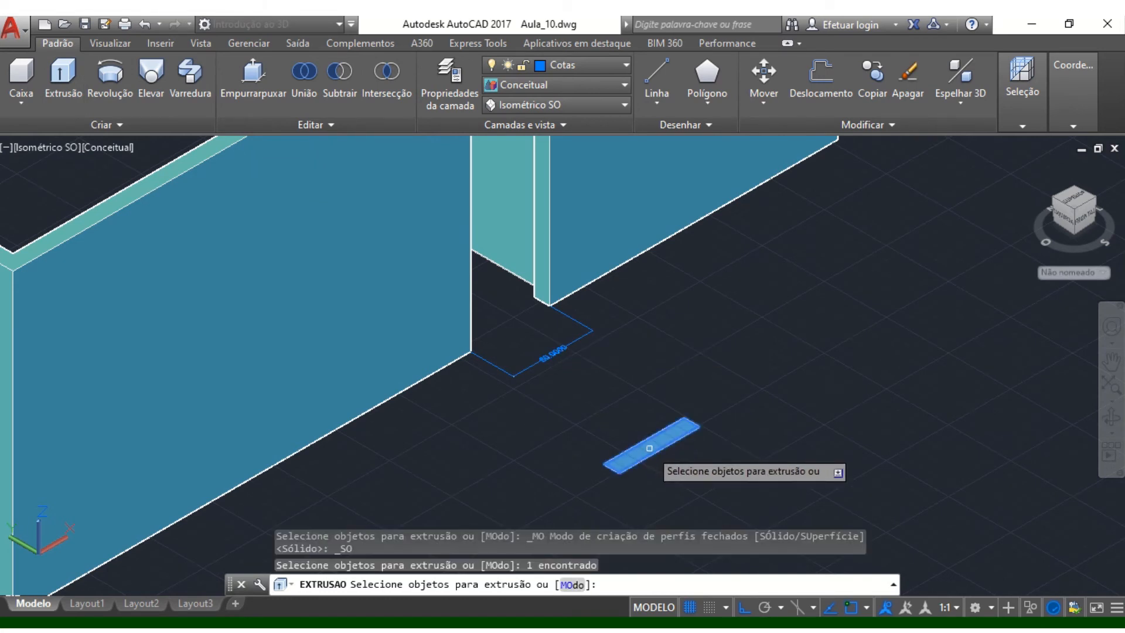
key(Return)
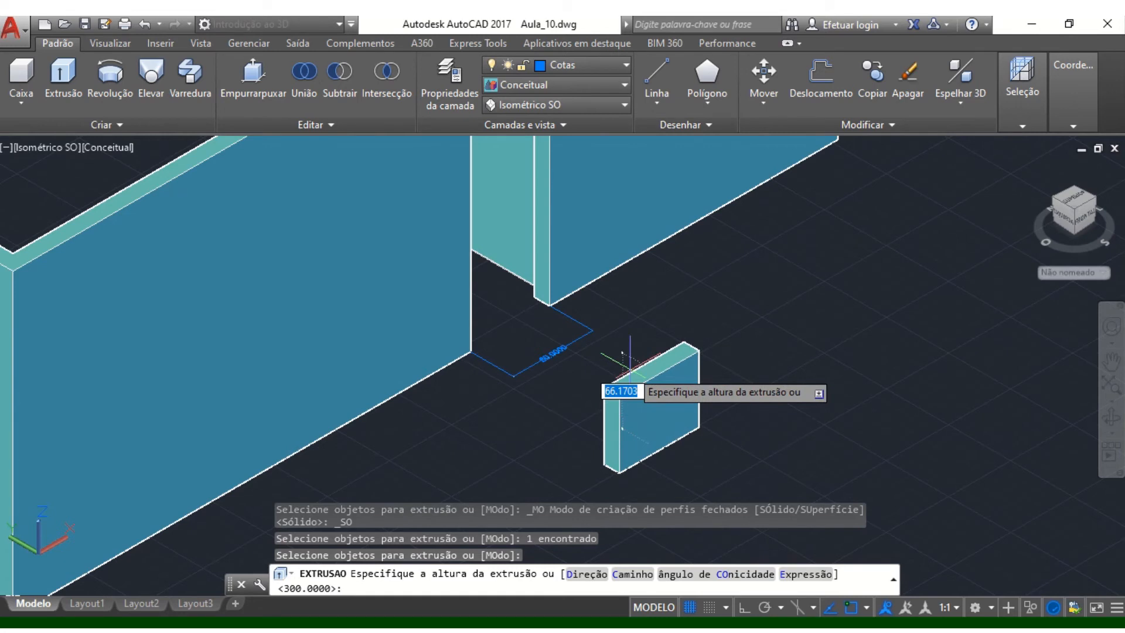
text(90)
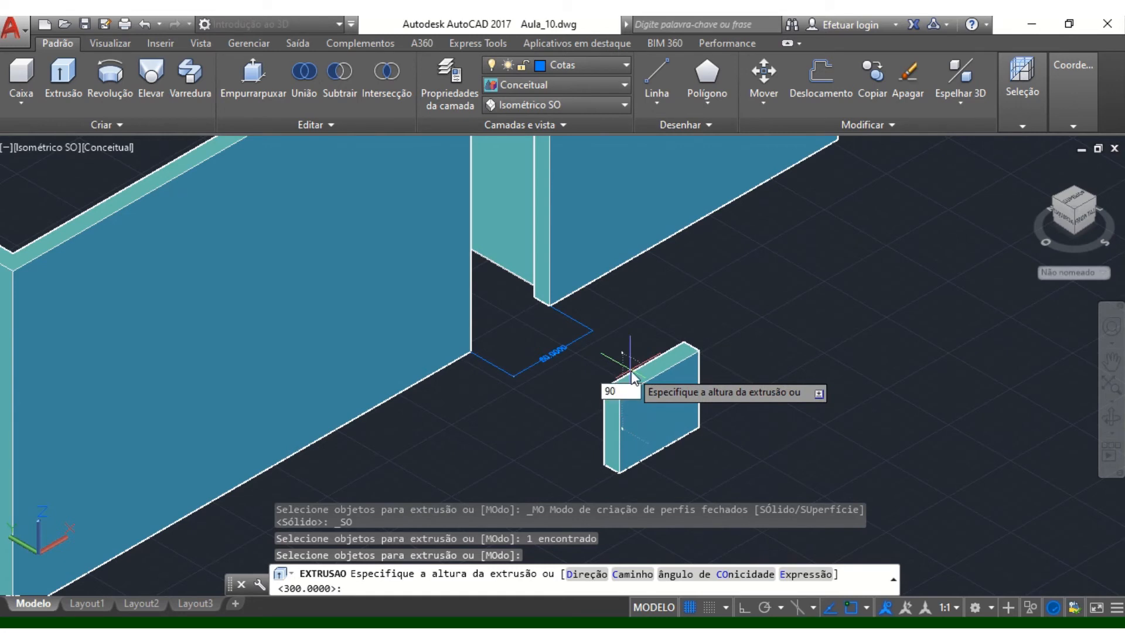
key(Return)
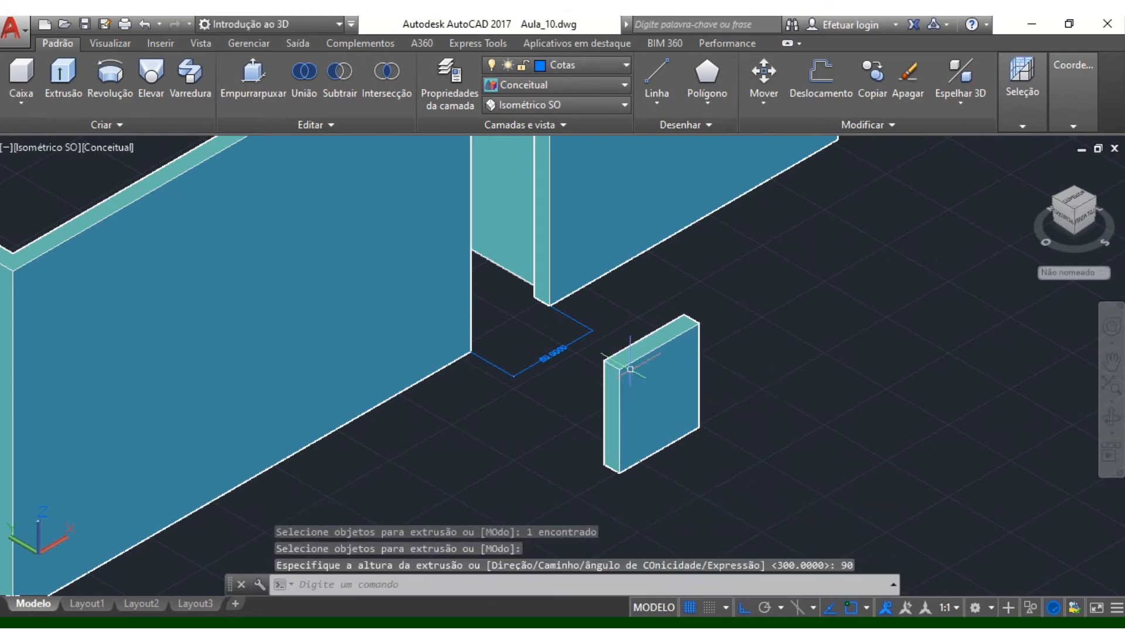
Step: Move the extruded block by its upper front corner onto the wall's top outer corner beside the door opening, filling the gap above the door
scroll(612, 404, down, 5)
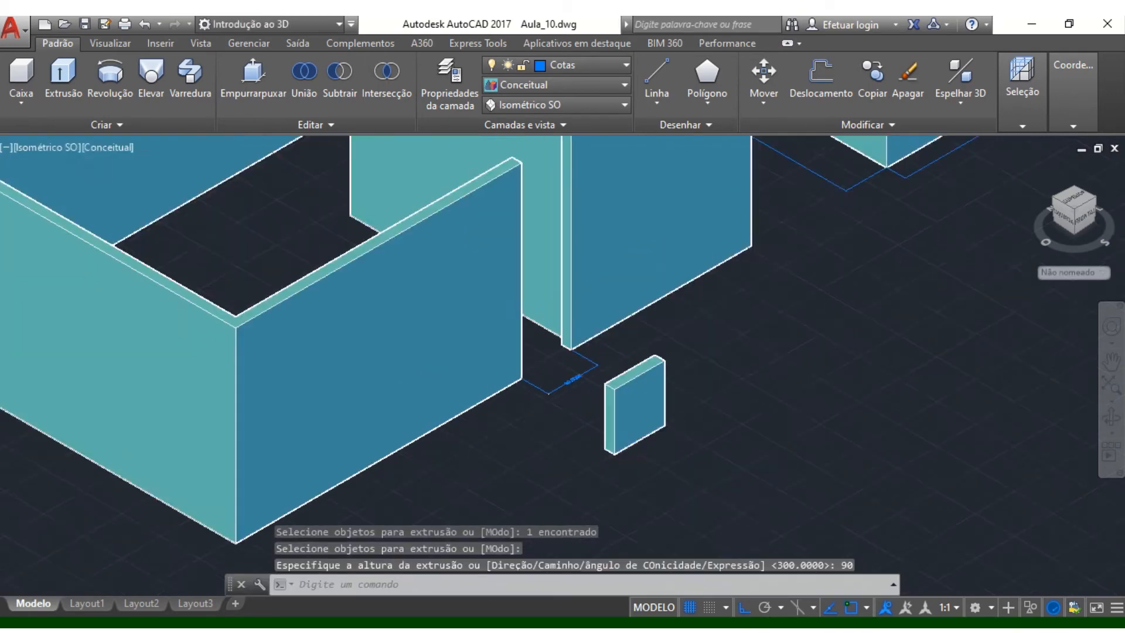
scroll(645, 271, up, 3)
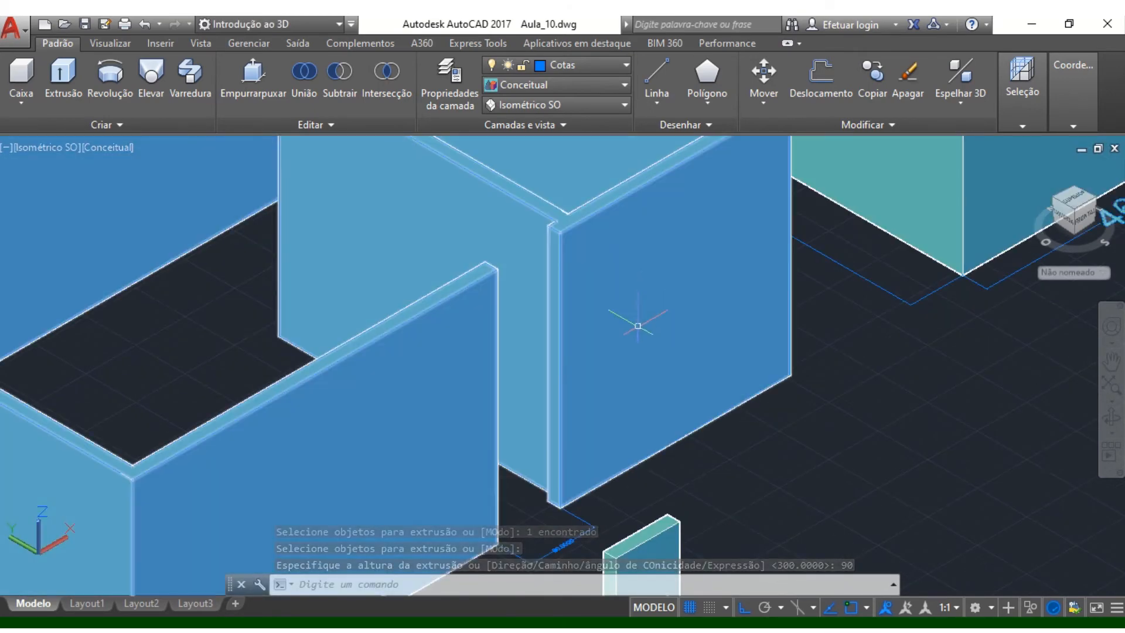
scroll(633, 387, down, 2)
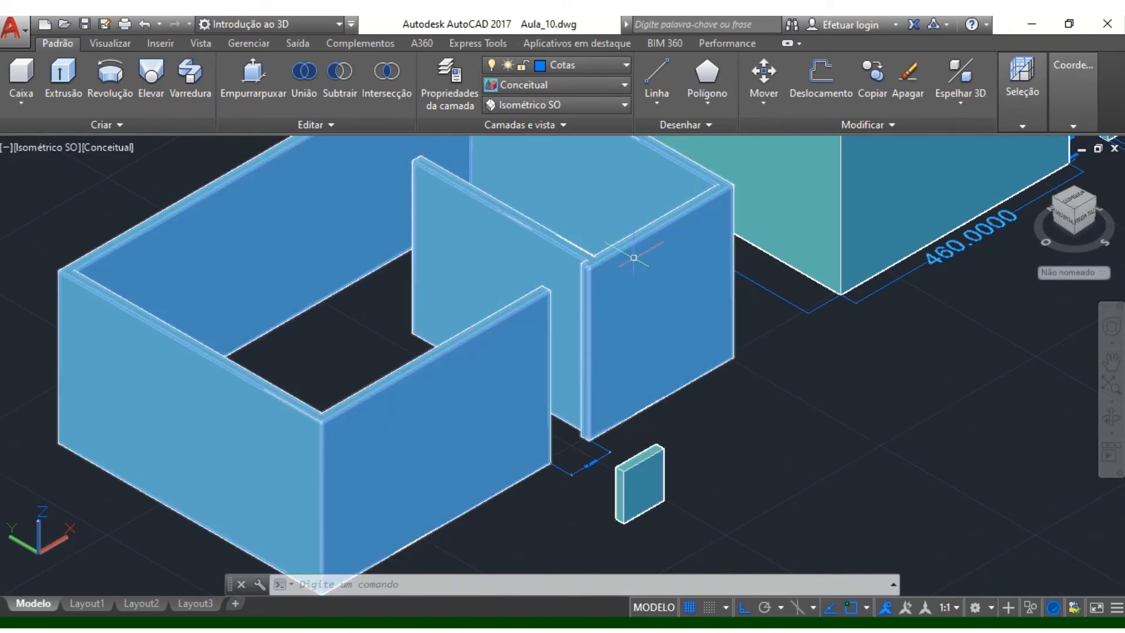
click(764, 71)
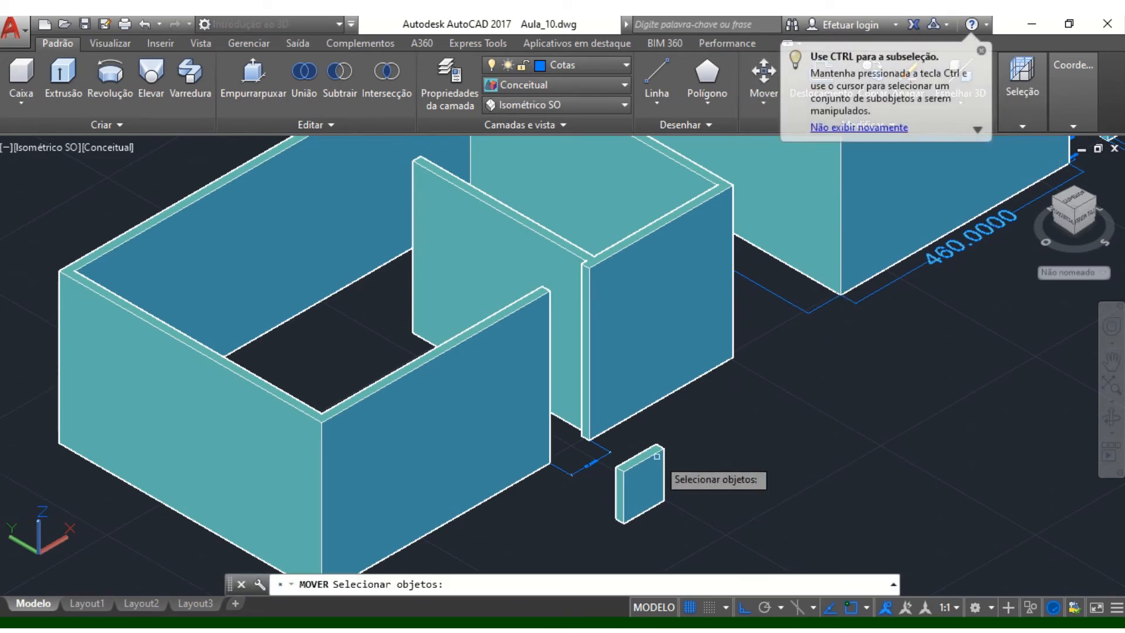
click(650, 457)
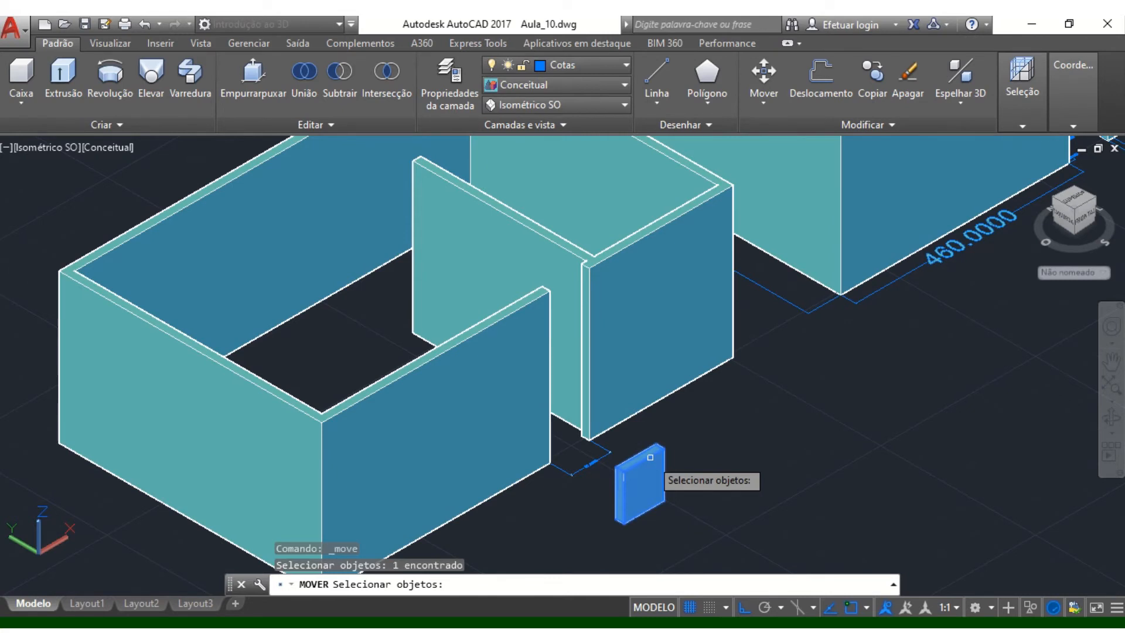
key(Return)
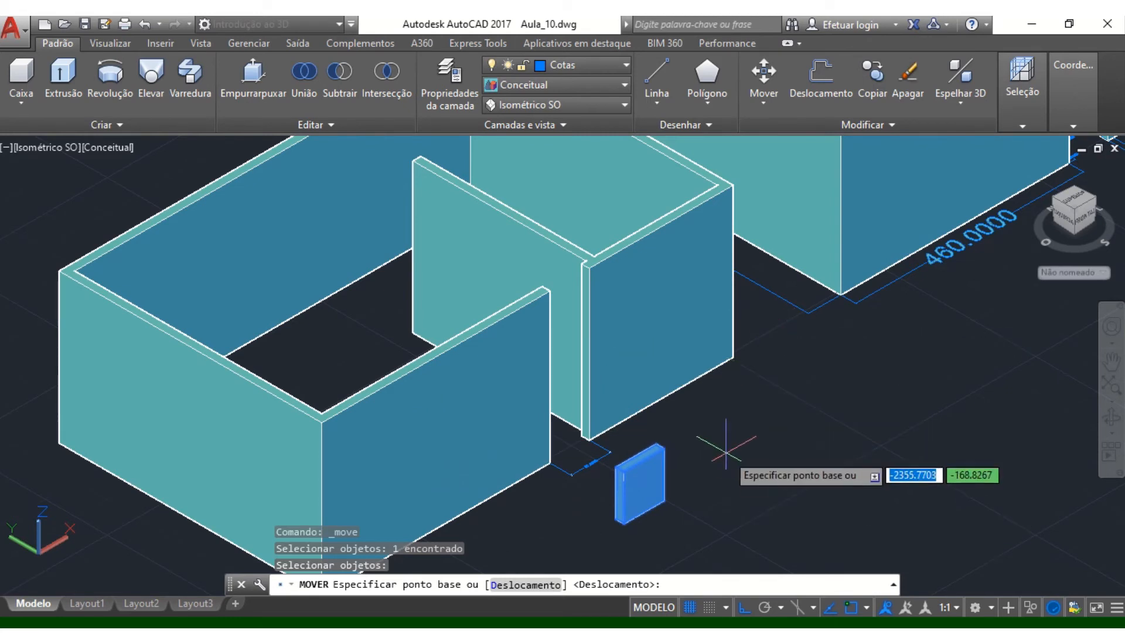
scroll(722, 421, up, 3)
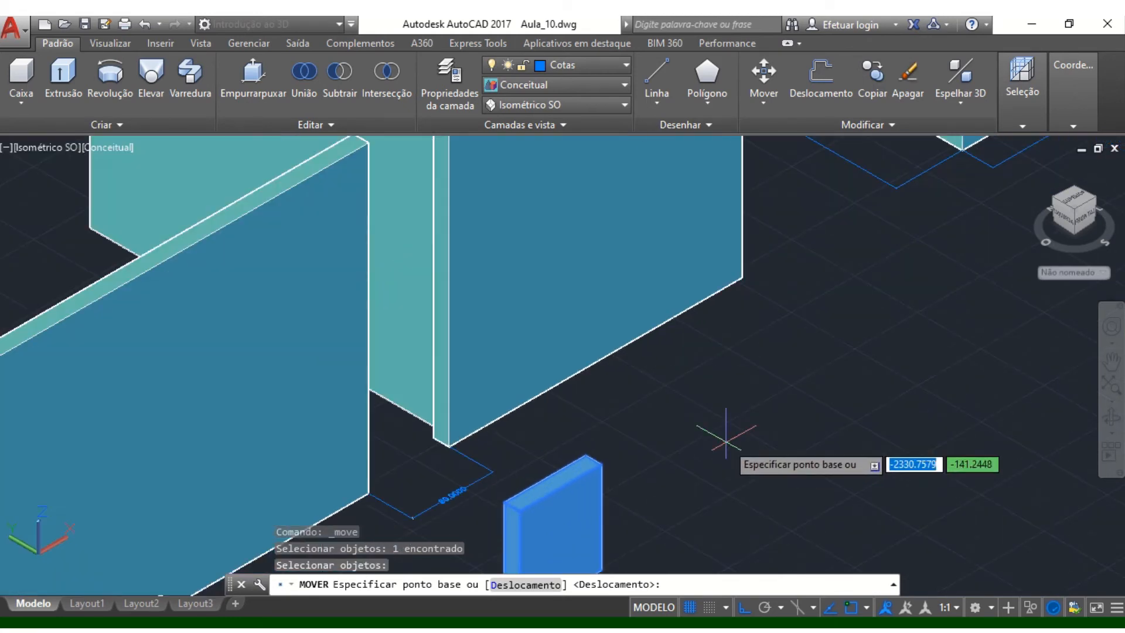
click(600, 465)
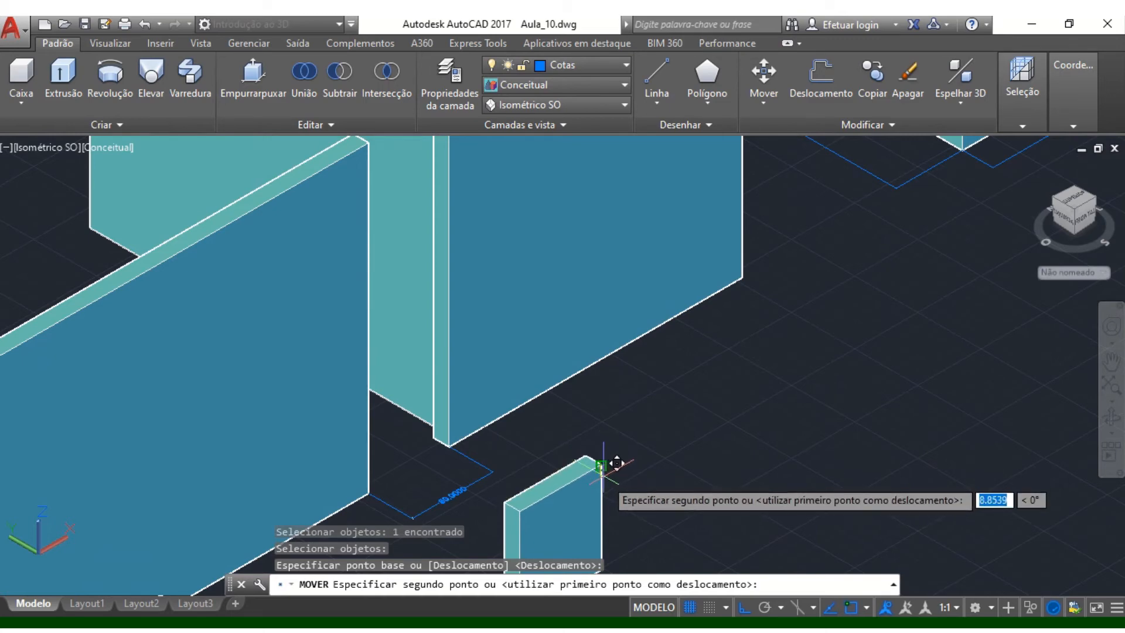
scroll(615, 465, down, 4)
scroll(566, 344, up, 4)
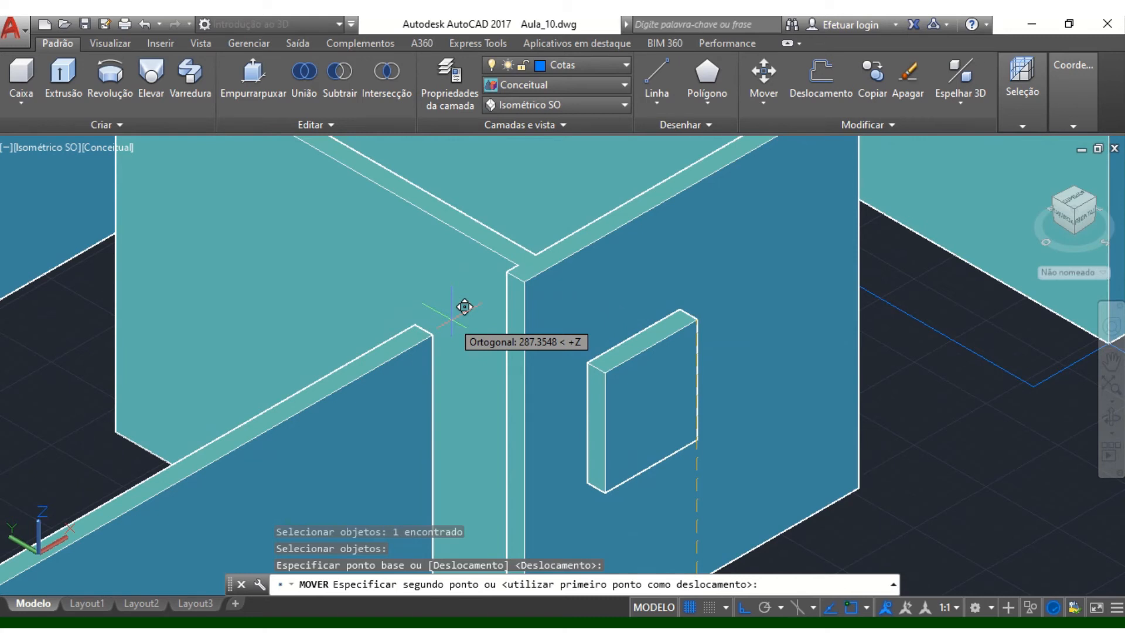
click(524, 283)
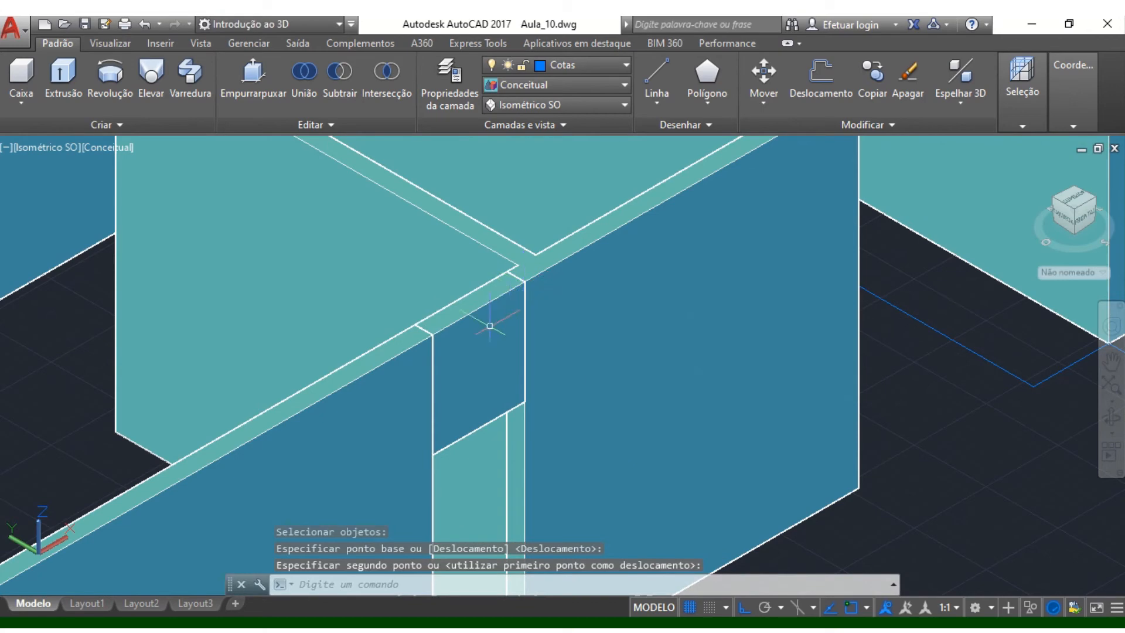
Step: Examine the block placed above the door opening and compare it with the finished house model that has a window
scroll(431, 342, down, 5)
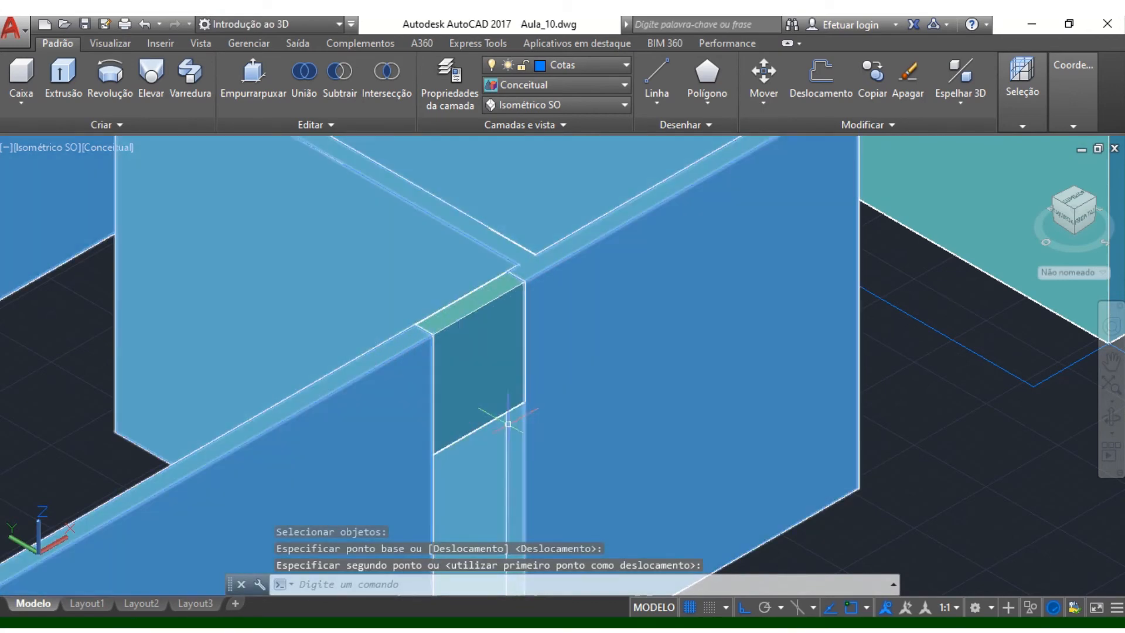
scroll(495, 359, up, 3)
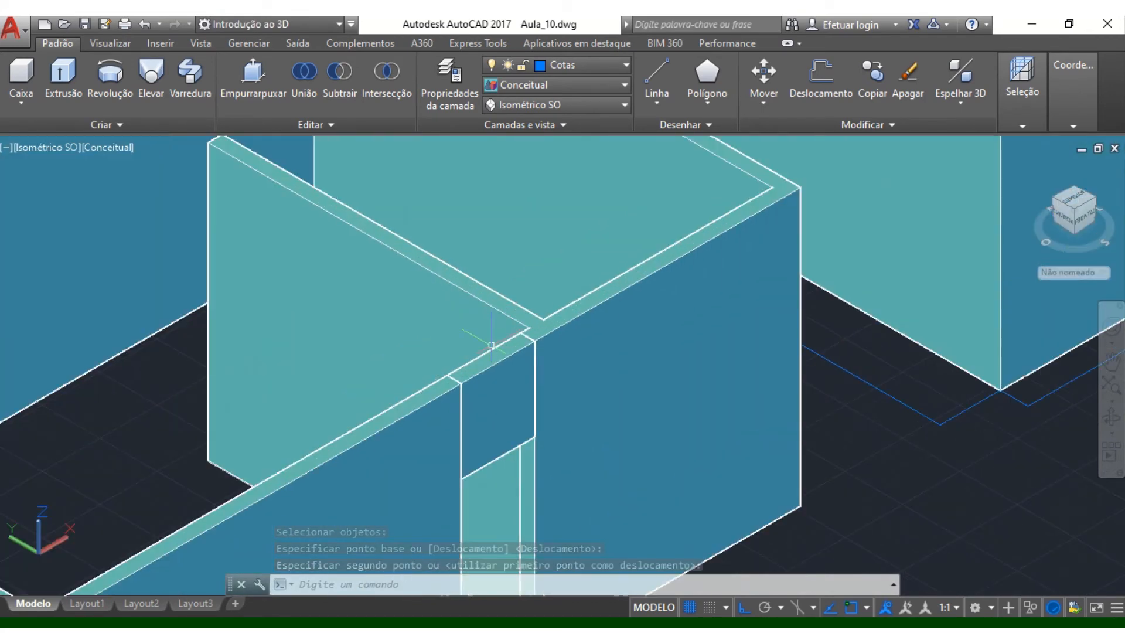
scroll(495, 358, down, 6)
scroll(495, 346, down, 3)
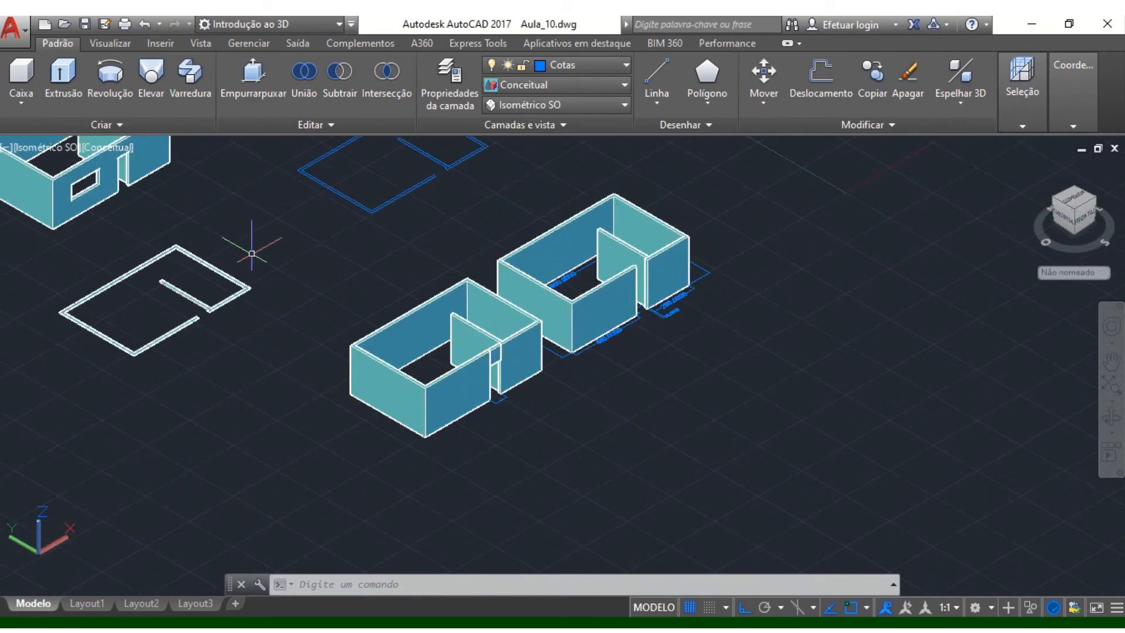
middle_drag(180, 210, 253, 285)
scroll(209, 226, up, 9)
scroll(389, 328, down, 10)
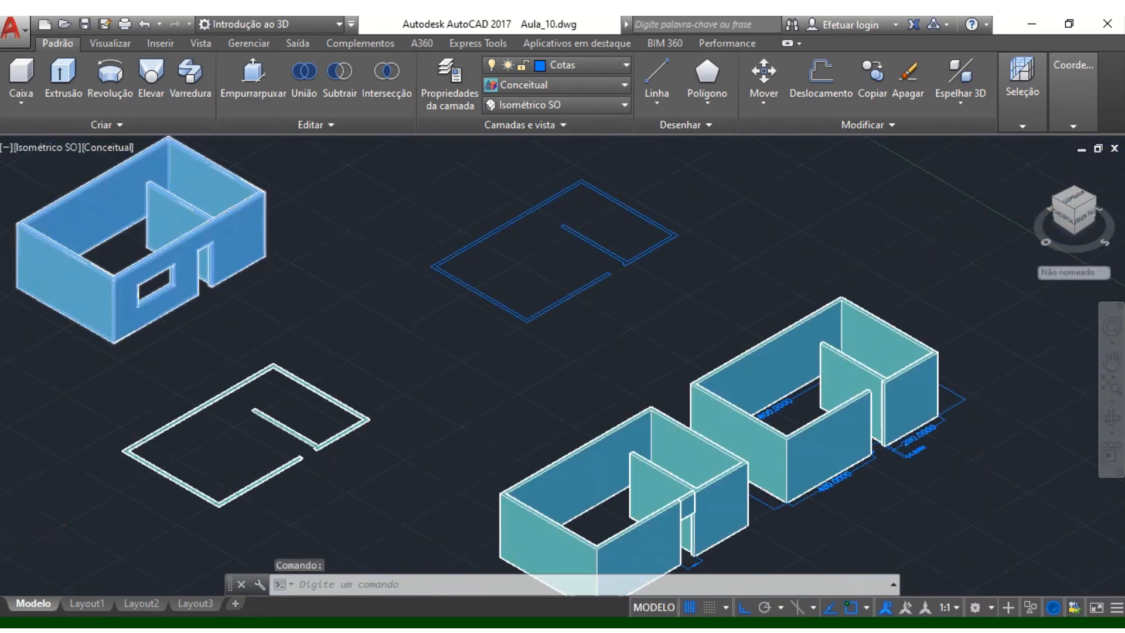
scroll(393, 332, up, 4)
scroll(394, 332, up, 8)
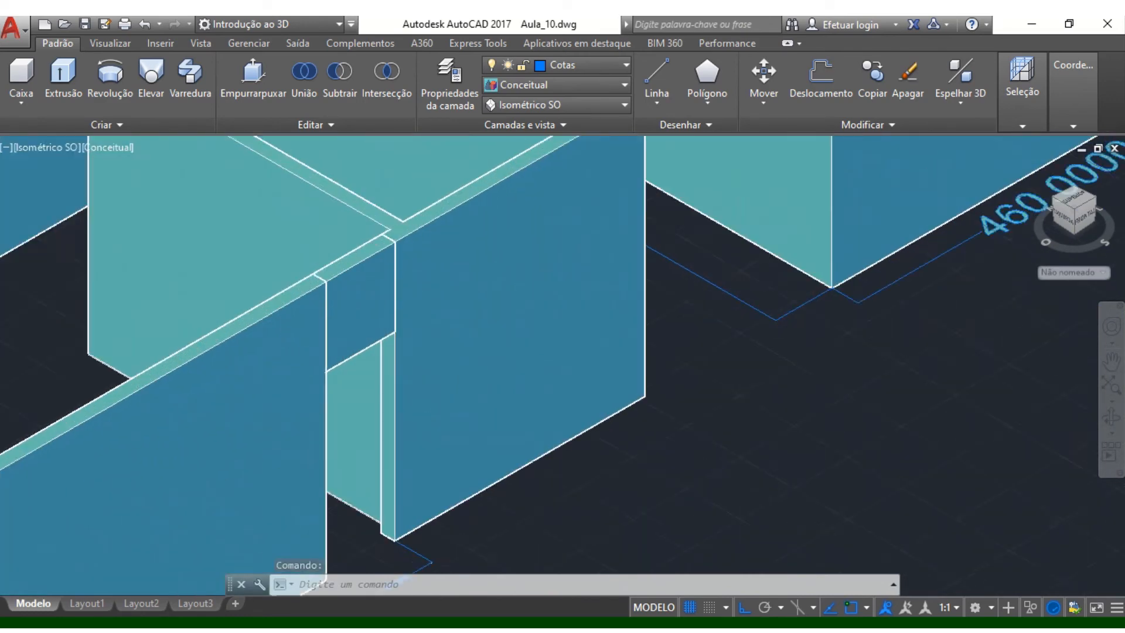
scroll(378, 348, down, 8)
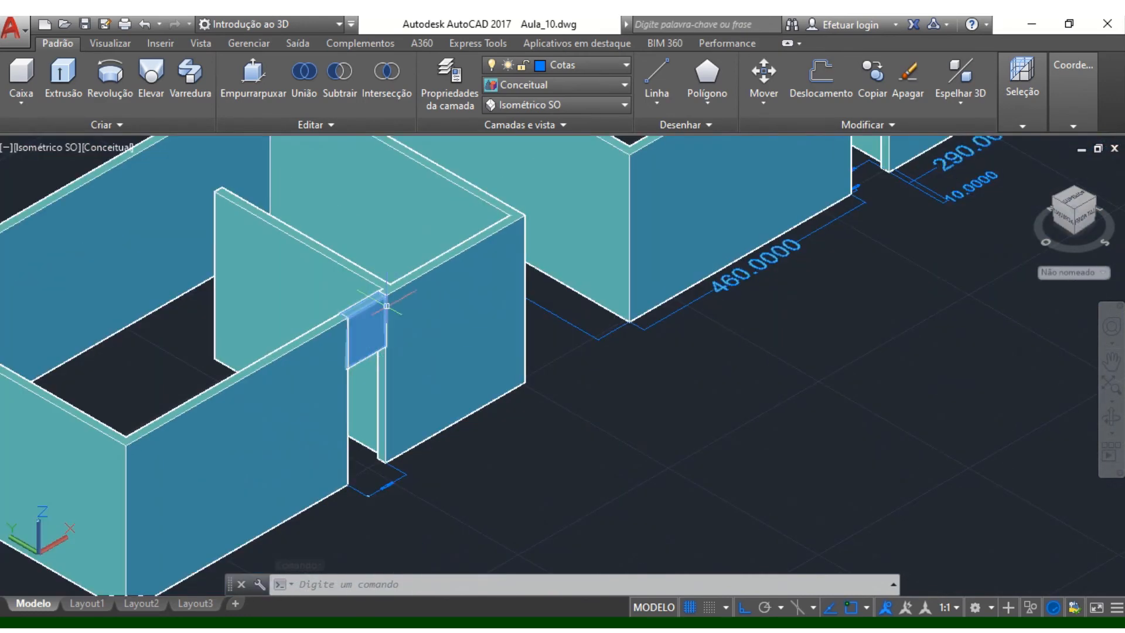
Step: Unite the house walls and the block above the door opening into a single solid
scroll(319, 331, up, 2)
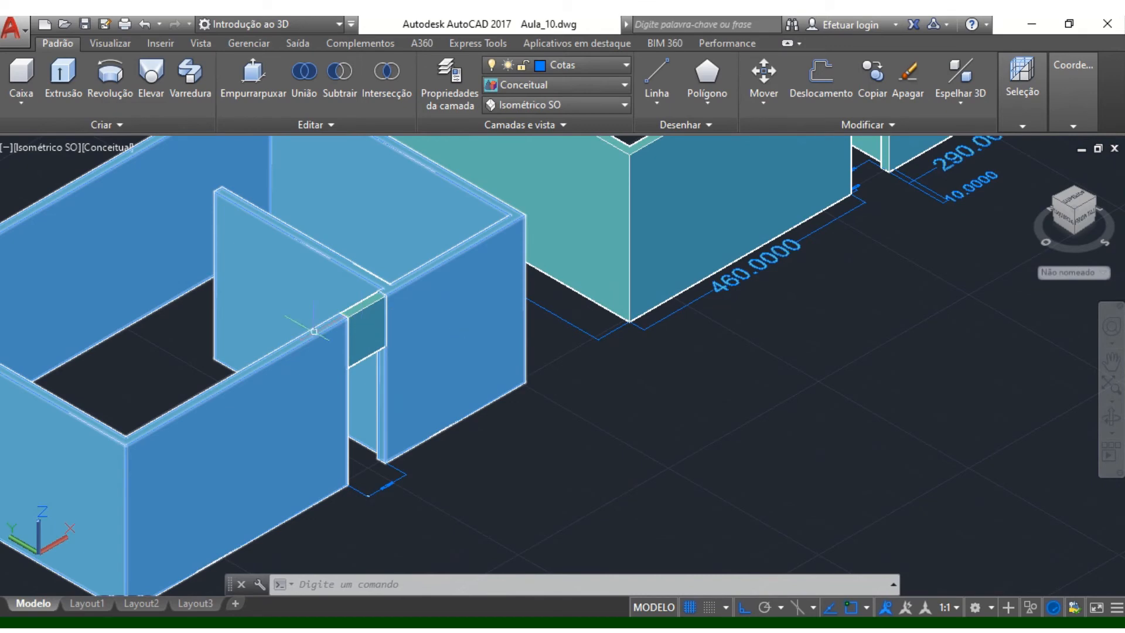
scroll(354, 262, up, 3)
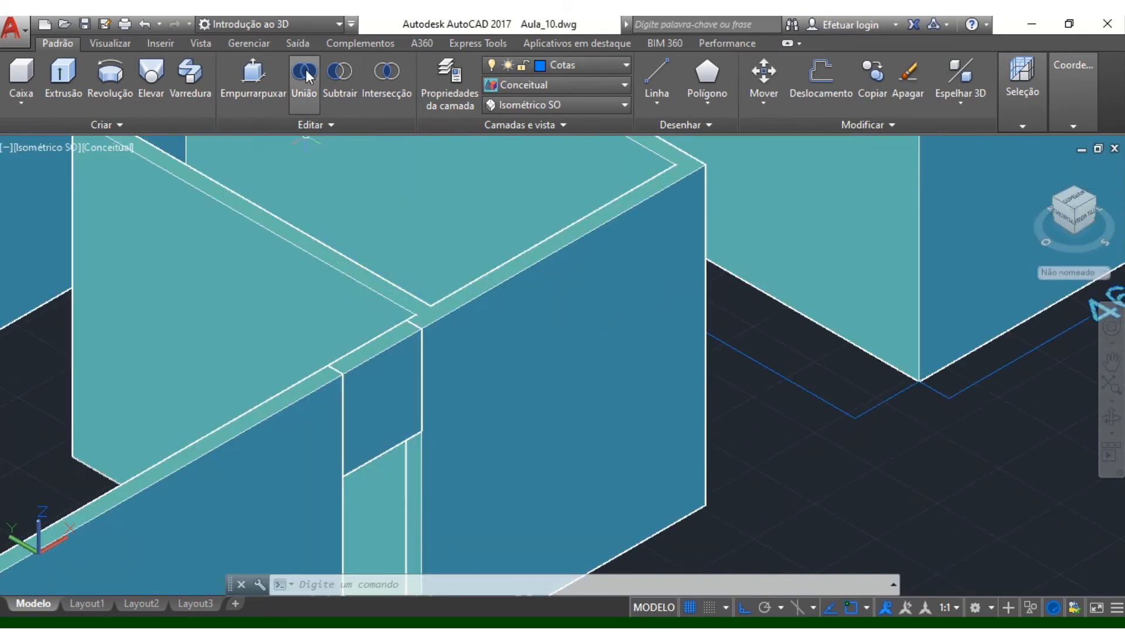
click(305, 71)
click(493, 292)
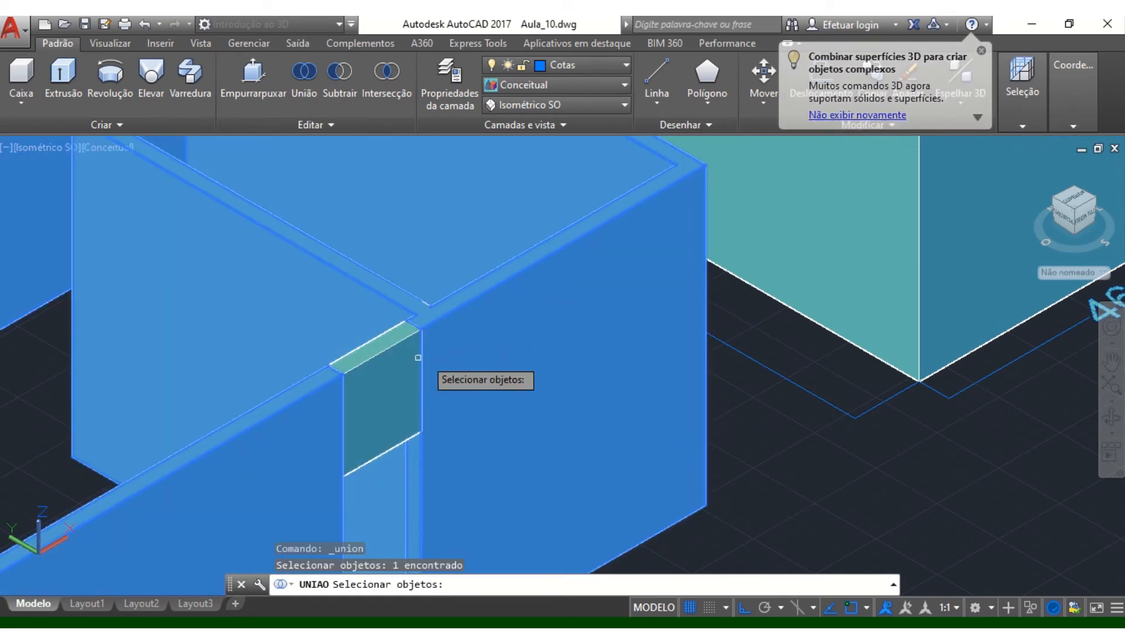
click(386, 349)
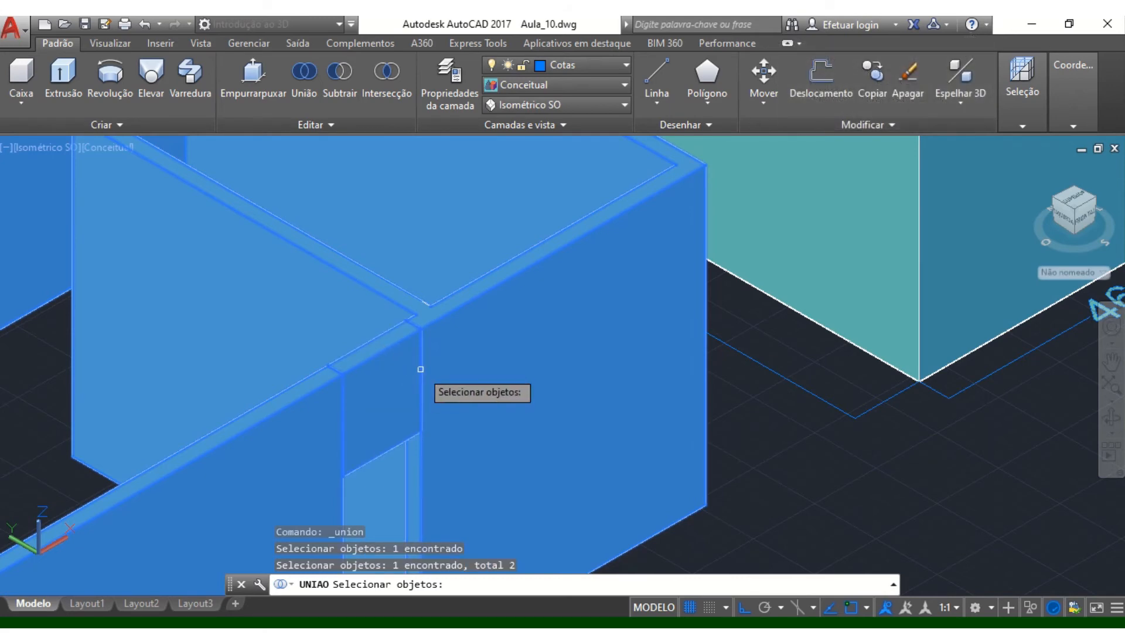
key(Return)
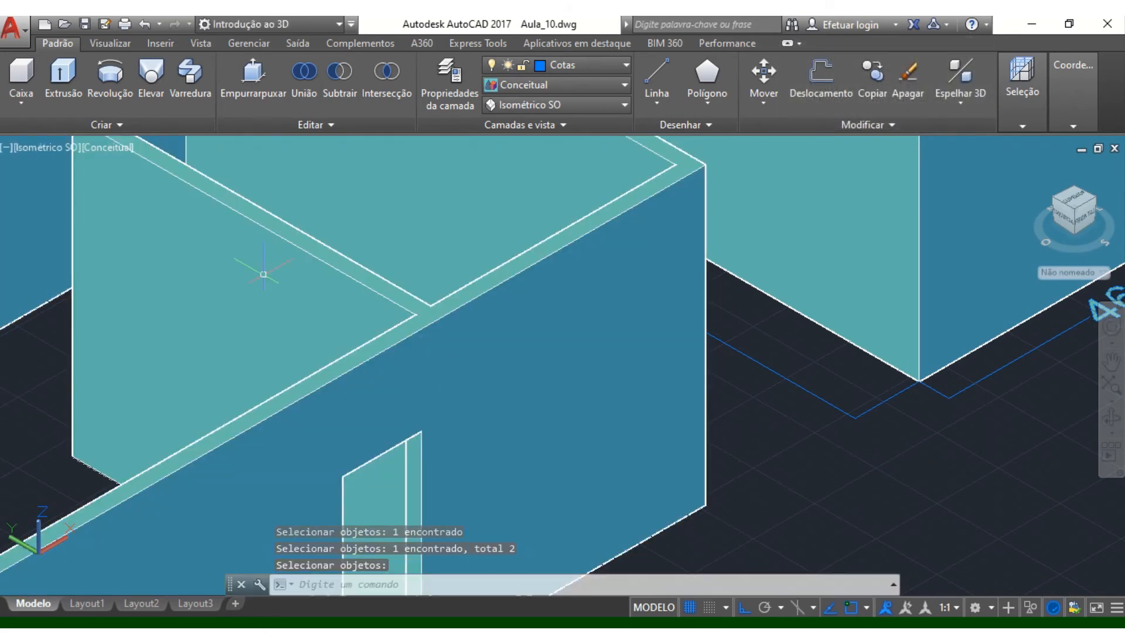
scroll(401, 327, down, 3)
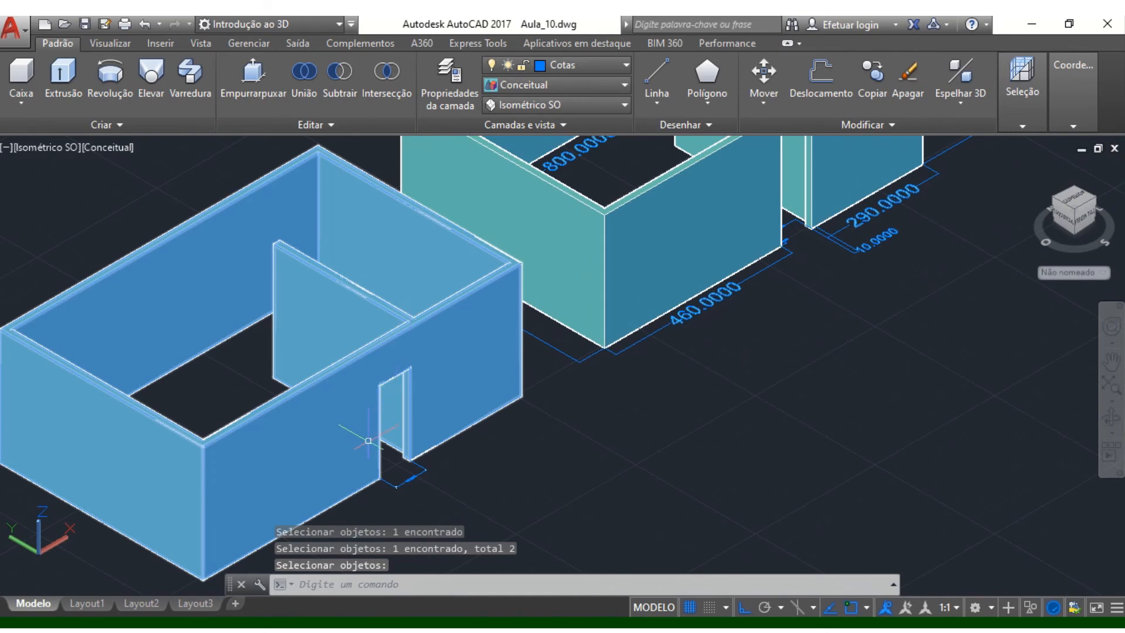
Step: Examine the united house walls around the door opening and compare them with the reference house that has a window
middle_drag(368, 440, 465, 314)
scroll(468, 322, up, 4)
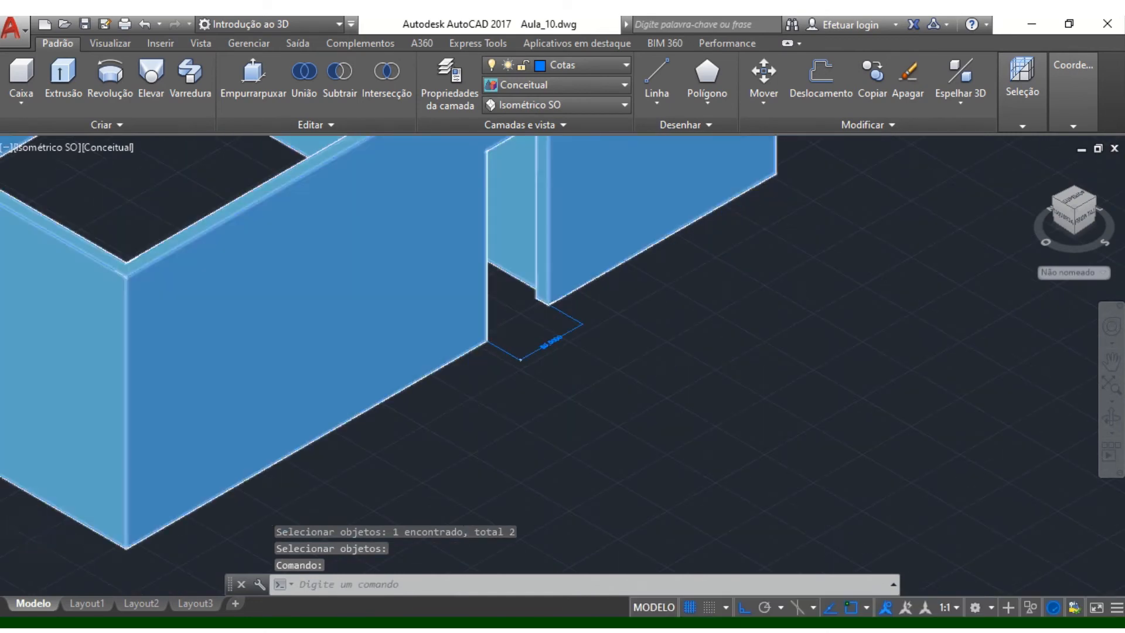
scroll(520, 358, down, 6)
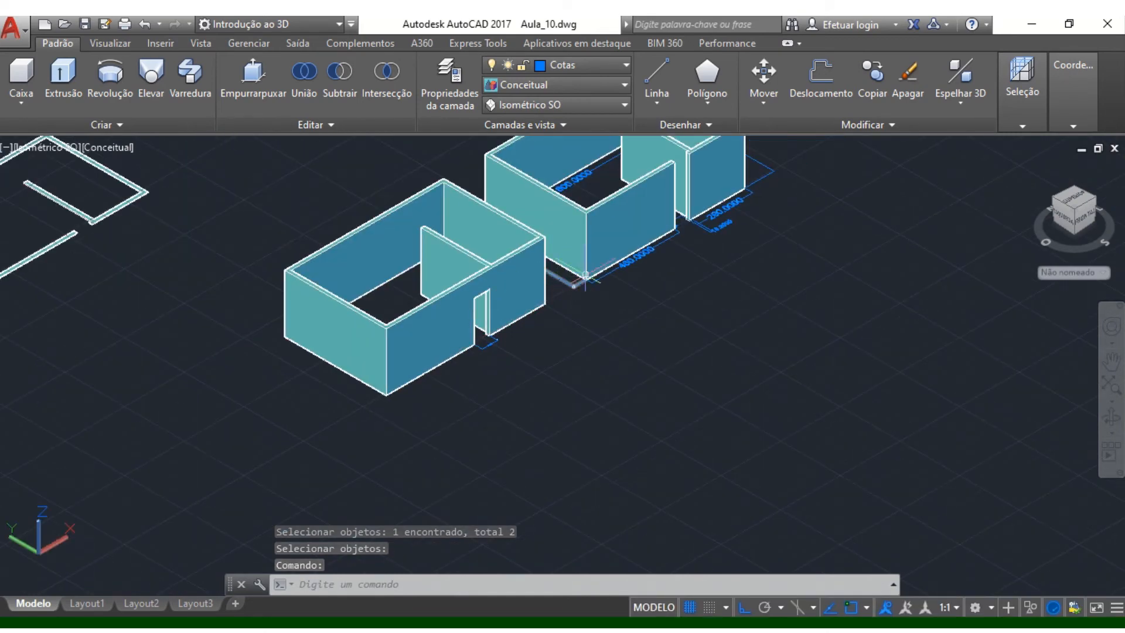
scroll(586, 275, up, 3)
middle_drag(510, 268, 605, 374)
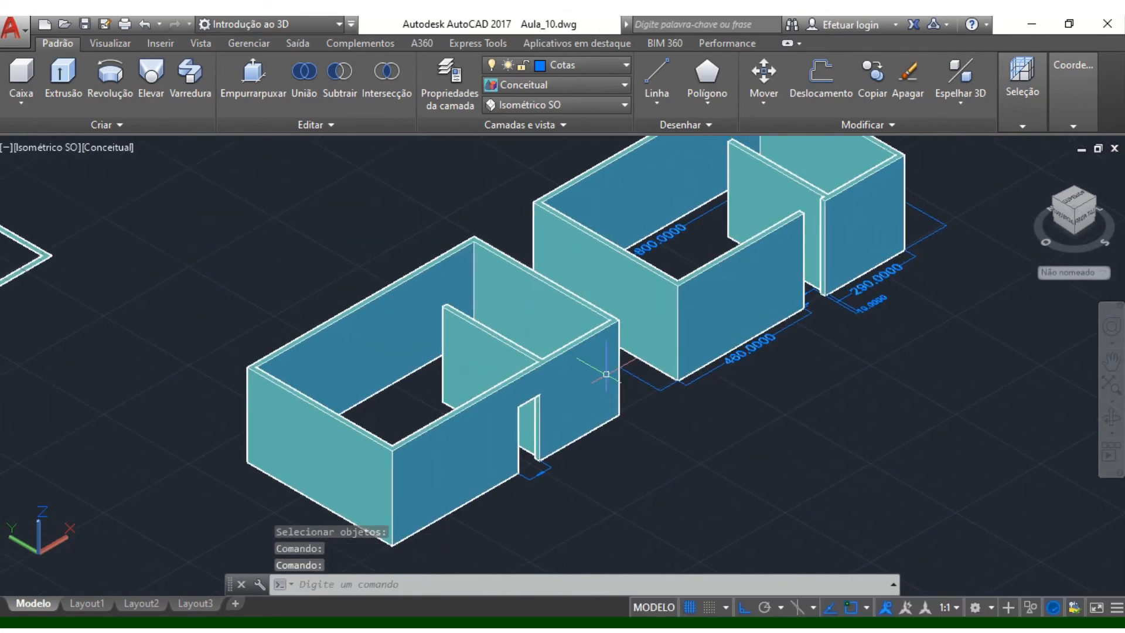
scroll(606, 374, down, 4)
scroll(248, 226, up, 3)
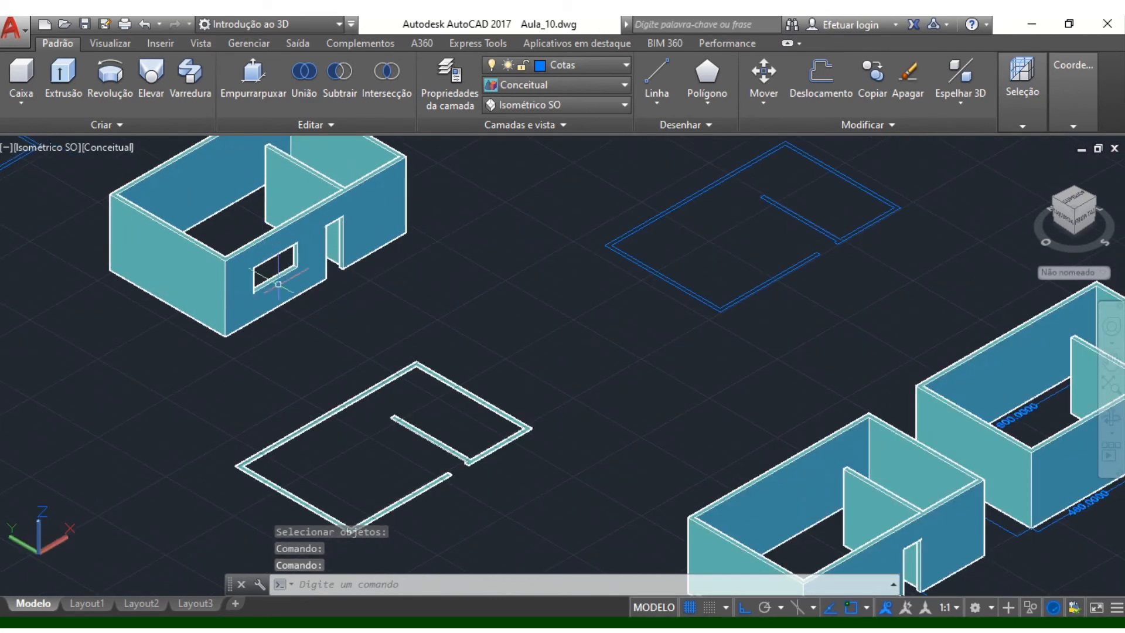
scroll(287, 255, up, 3)
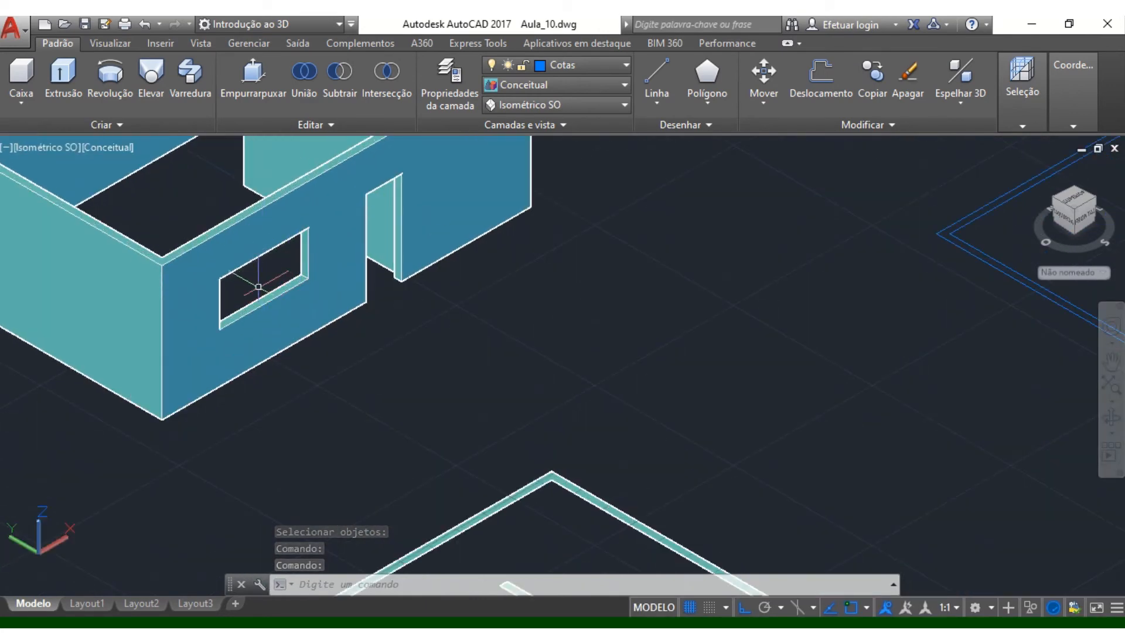
scroll(293, 257, down, 1)
scroll(273, 228, down, 3)
middle_drag(563, 445, 535, 419)
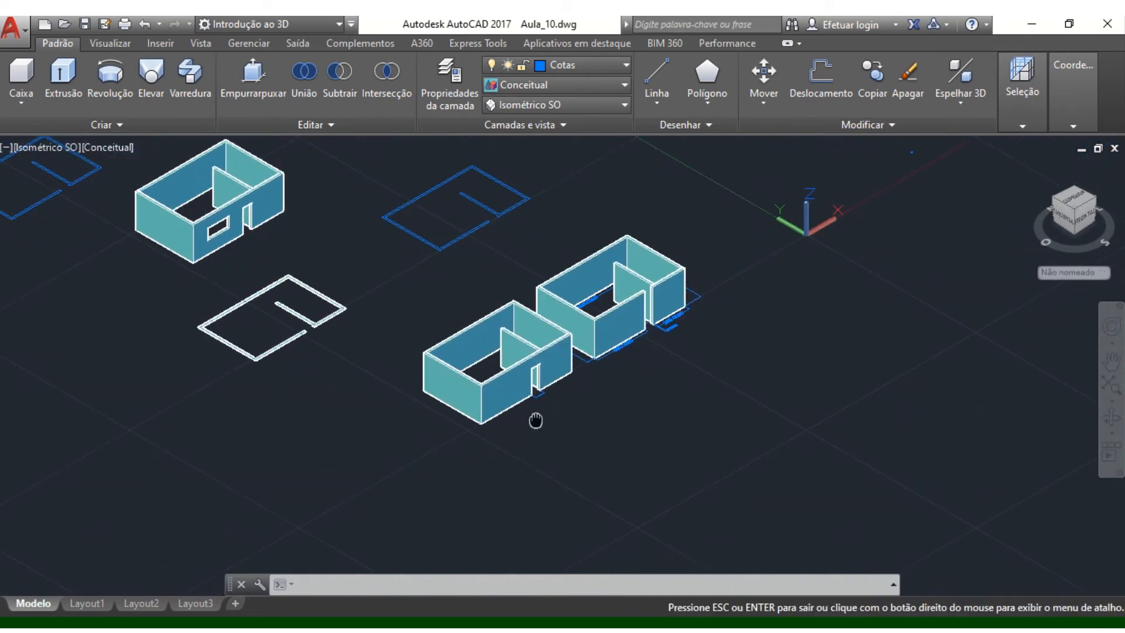
scroll(498, 375, up, 6)
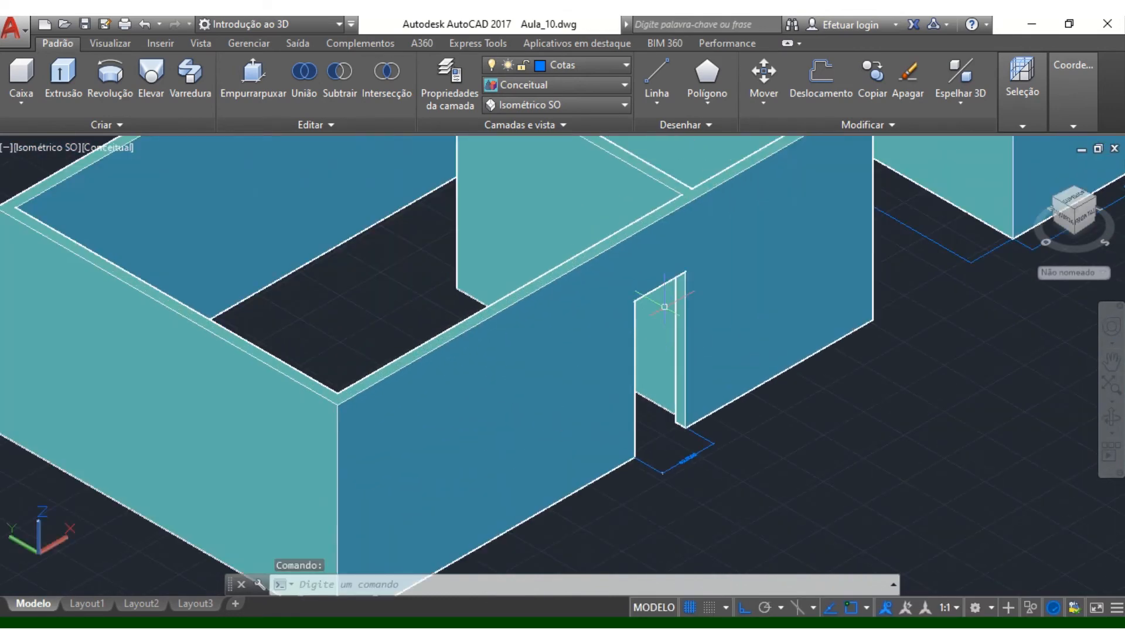
middle_drag(530, 380, 443, 282)
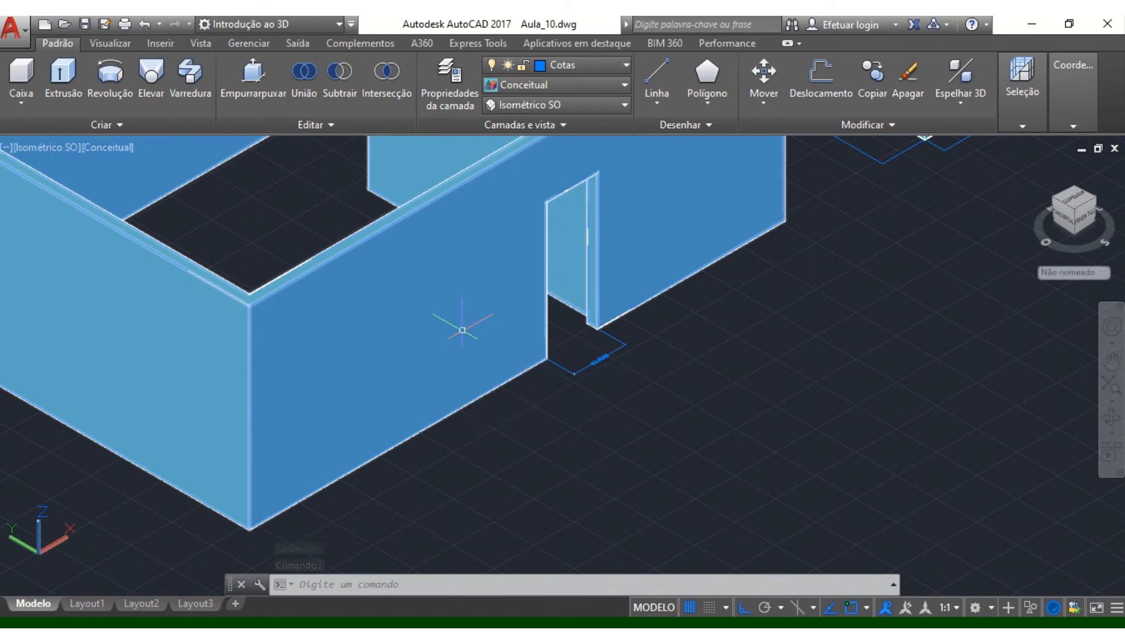
scroll(538, 373, down, 2)
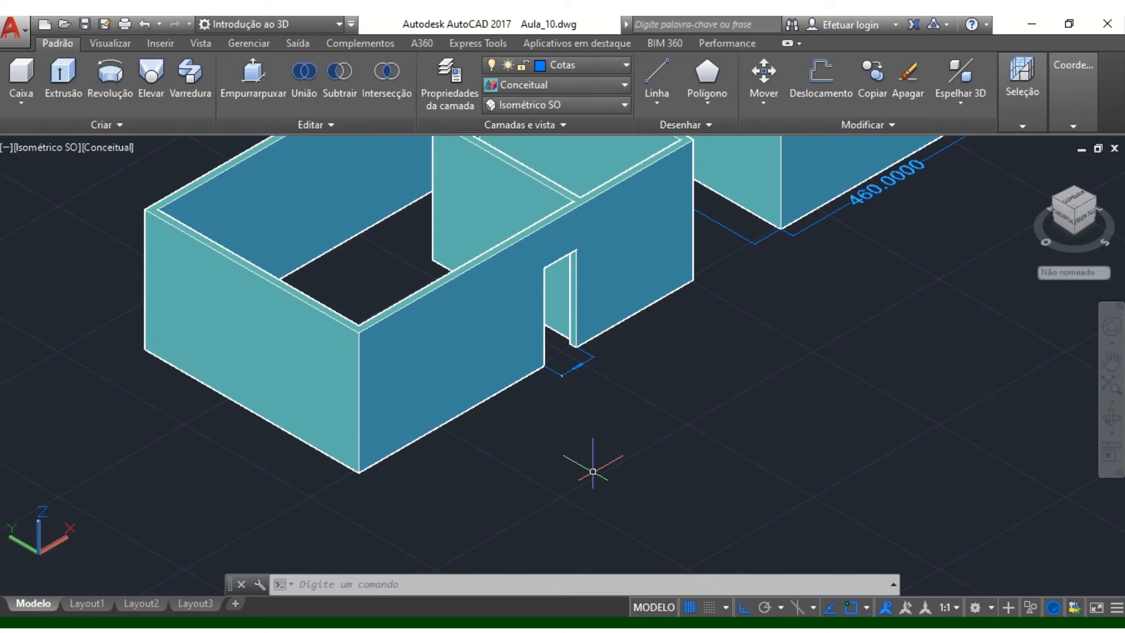
click(583, 257)
key(Escape)
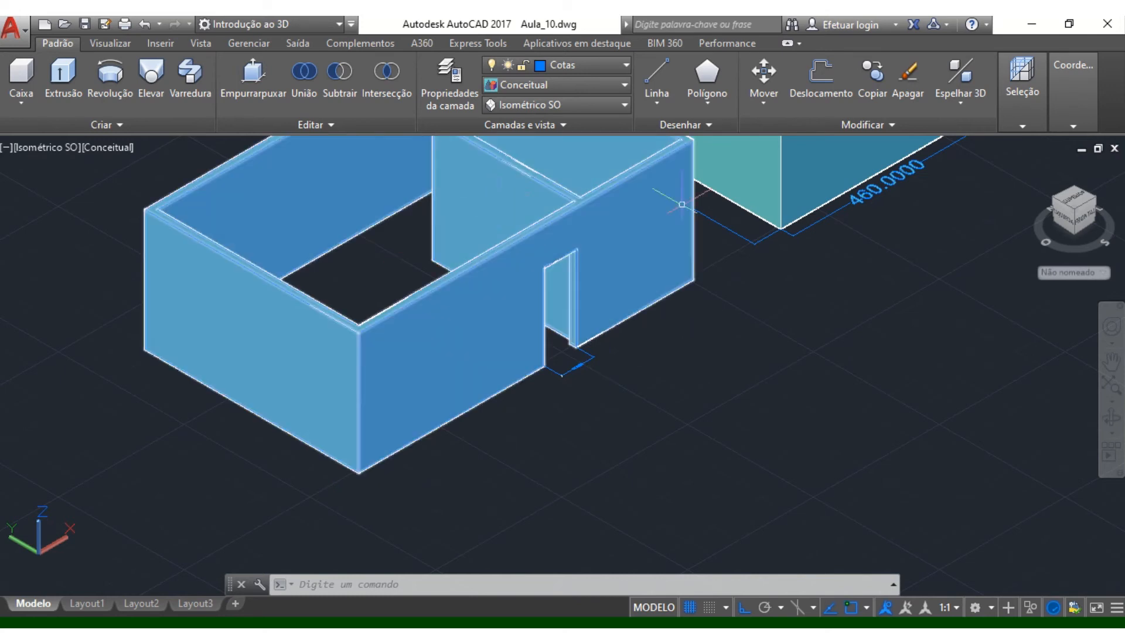
Step: Switch to the Desenho e anotação workspace and draw a 200 line parallel to the front wall, followed by a perpendicular 15 line
click(336, 20)
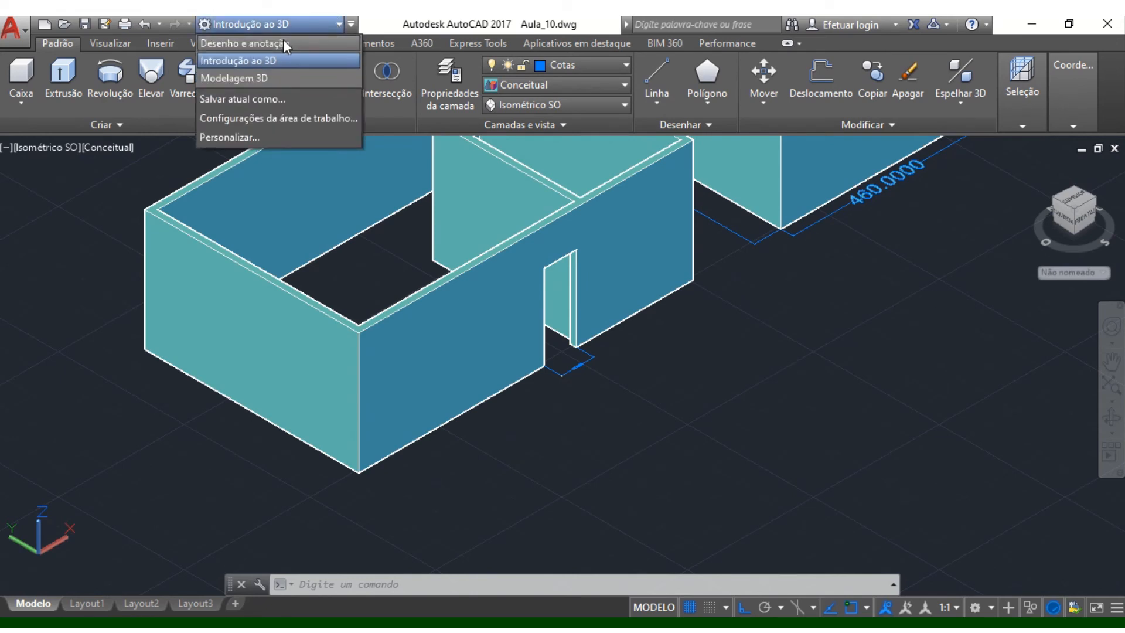
click(266, 43)
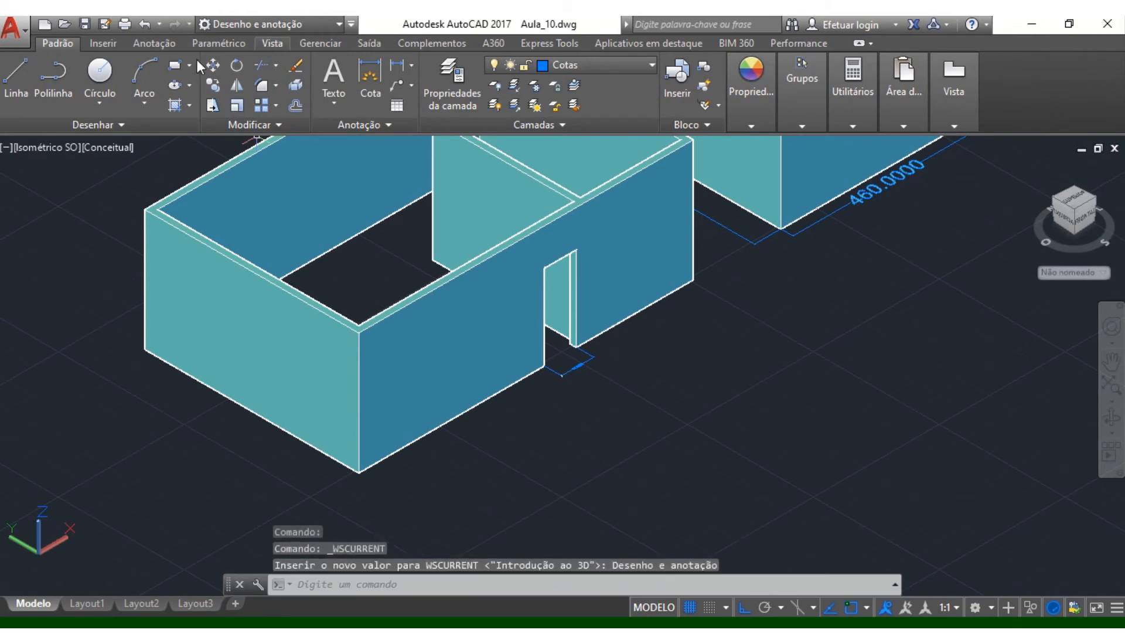
click(16, 68)
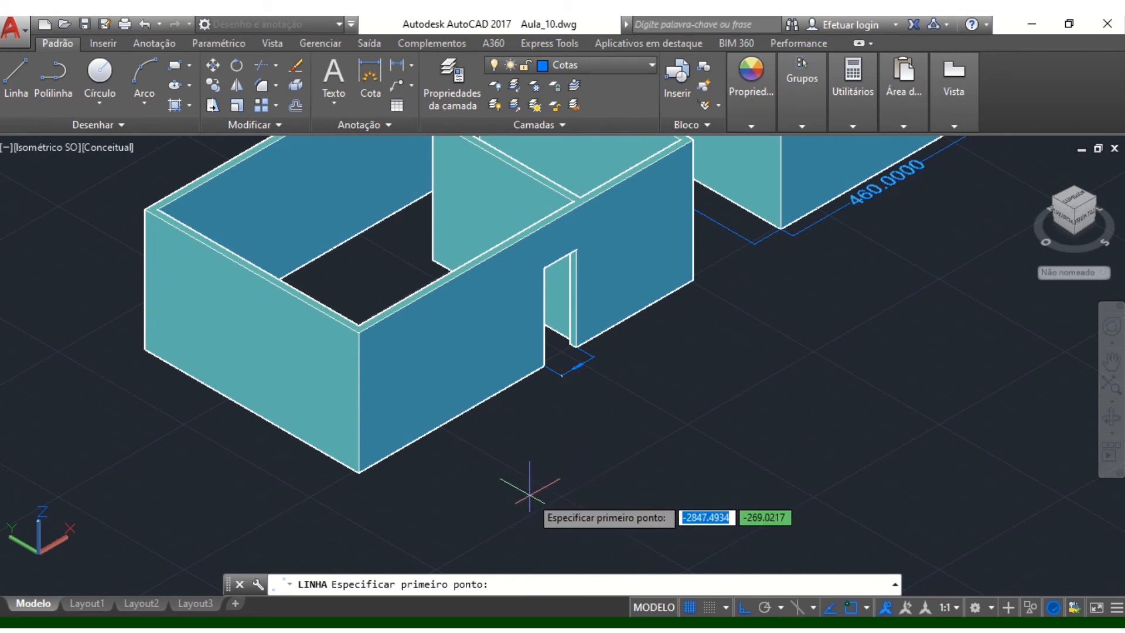
click(481, 505)
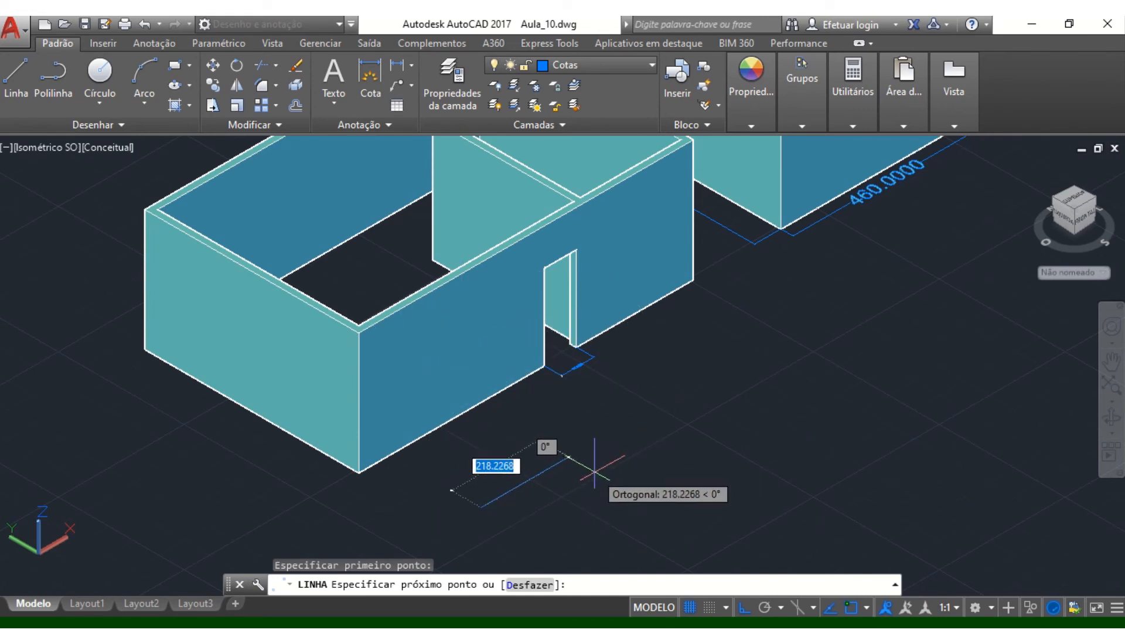
text(200)
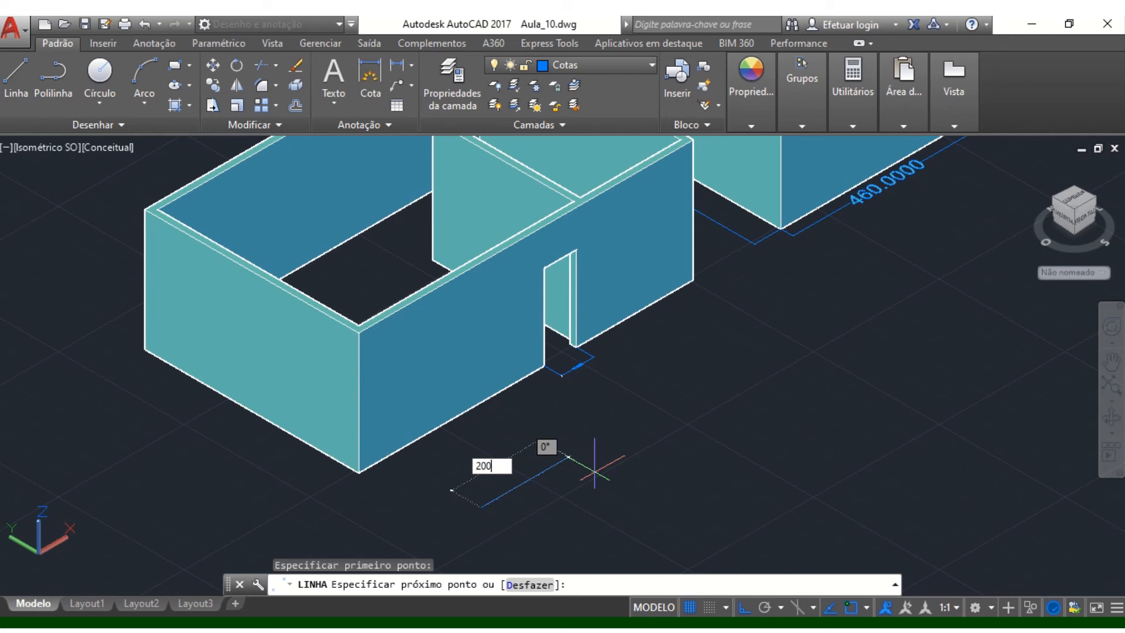
key(Return)
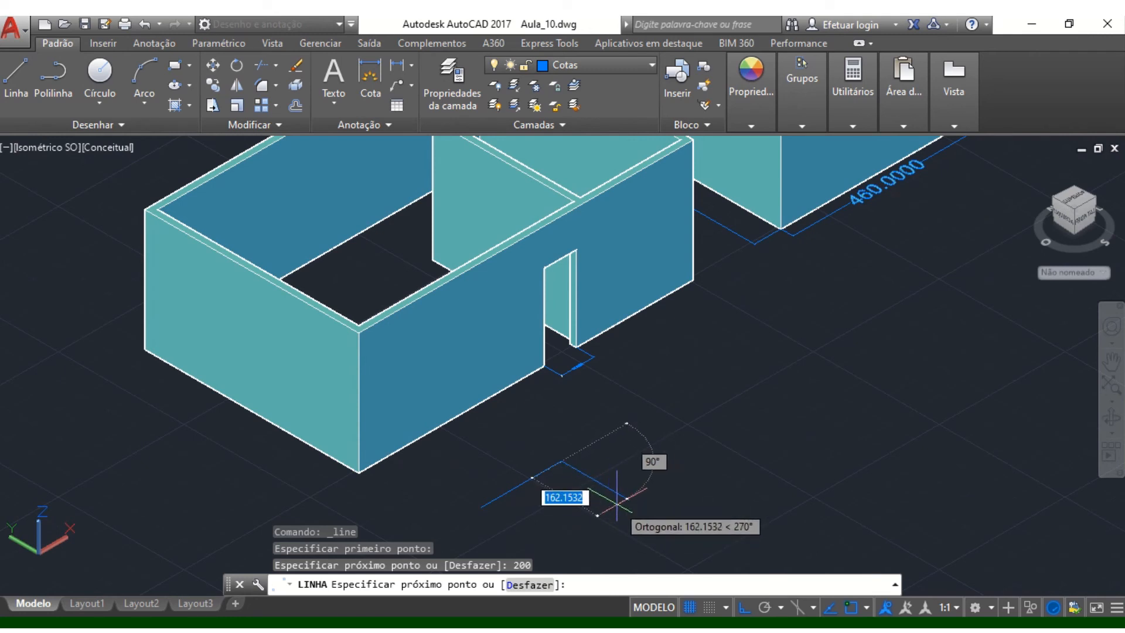
text(15)
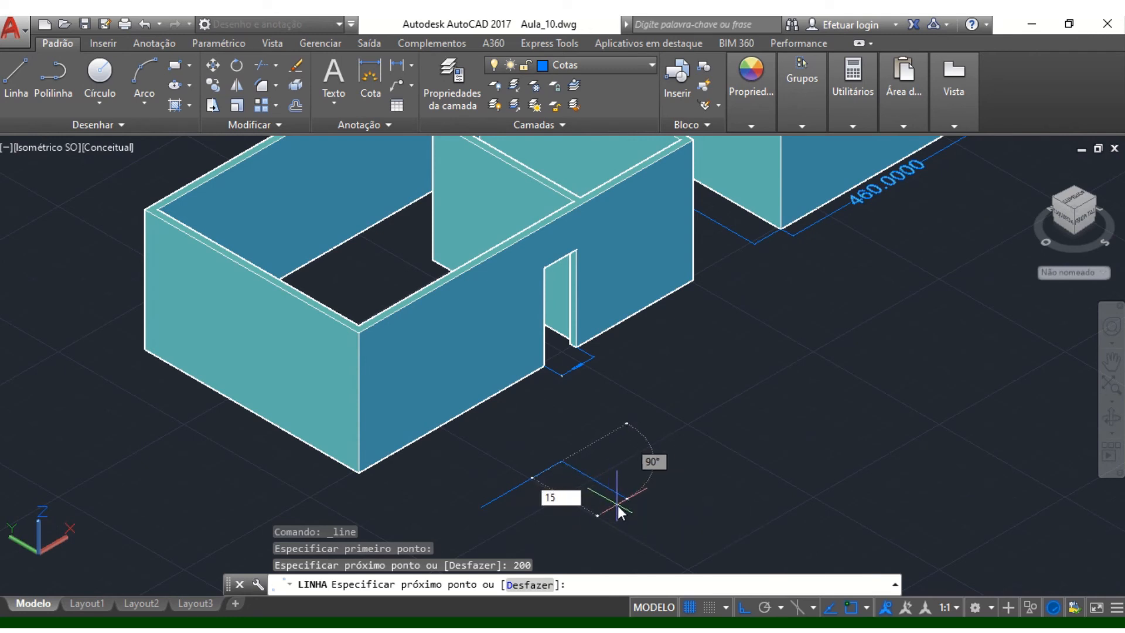
key(Return)
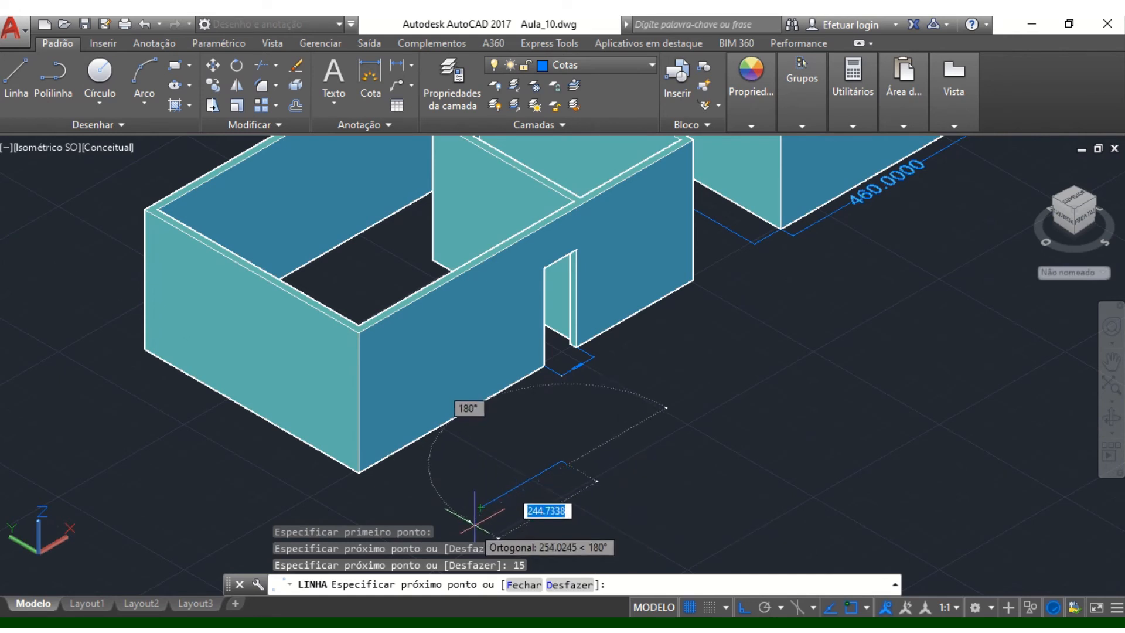
Step: Complete the rectangle in front of the house with a parallel 200 line back and a closing 15 line
middle_drag(462, 529, 674, 473)
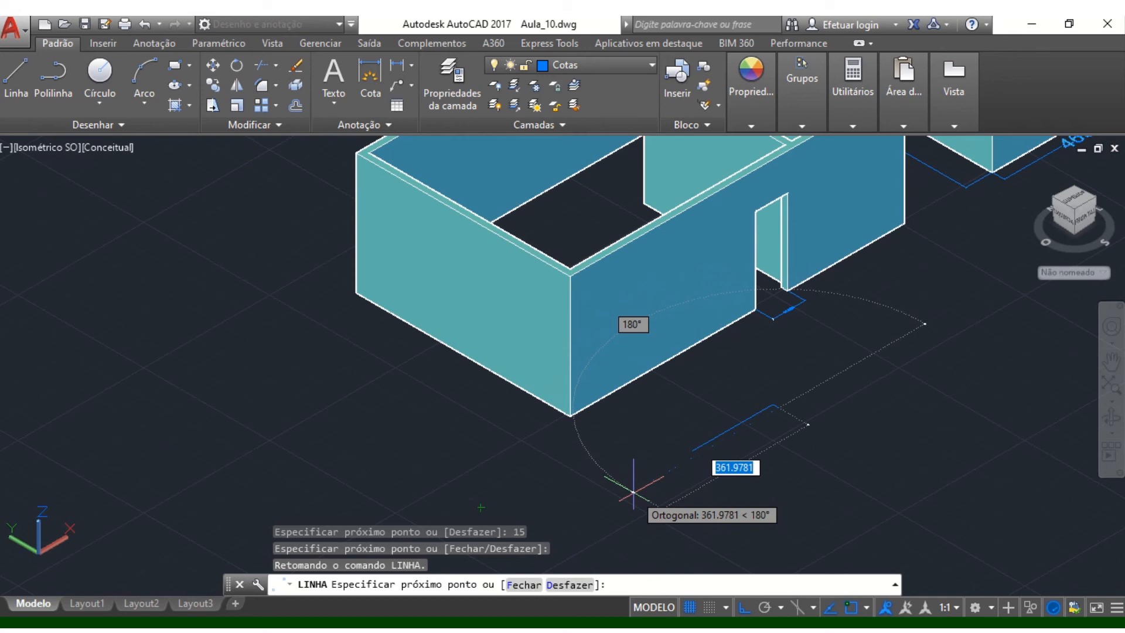
text(200)
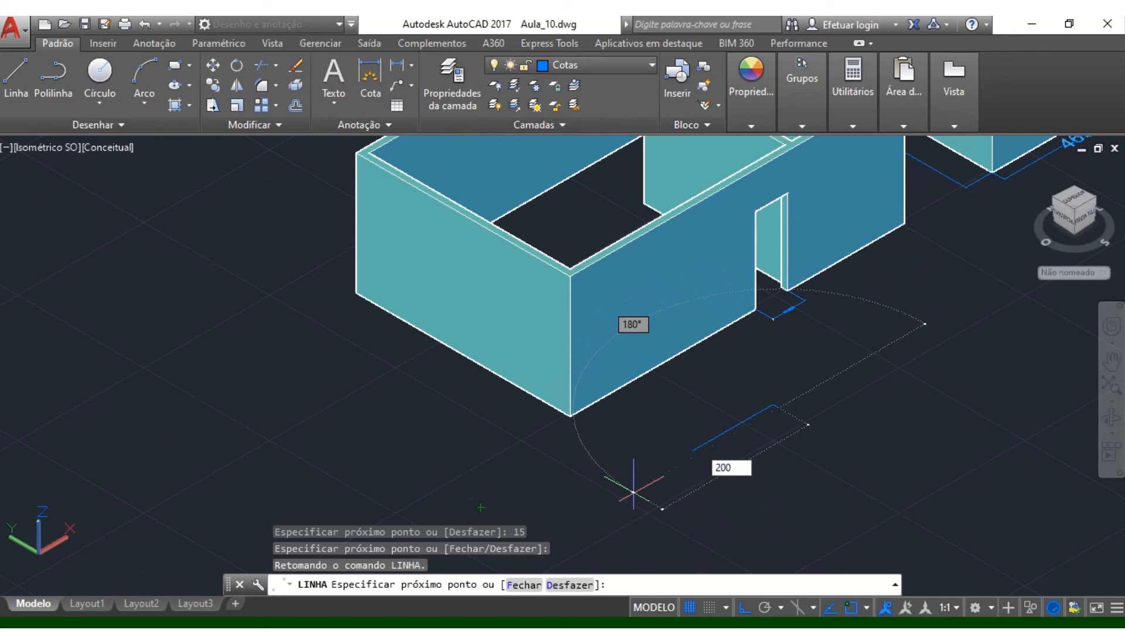
key(Return)
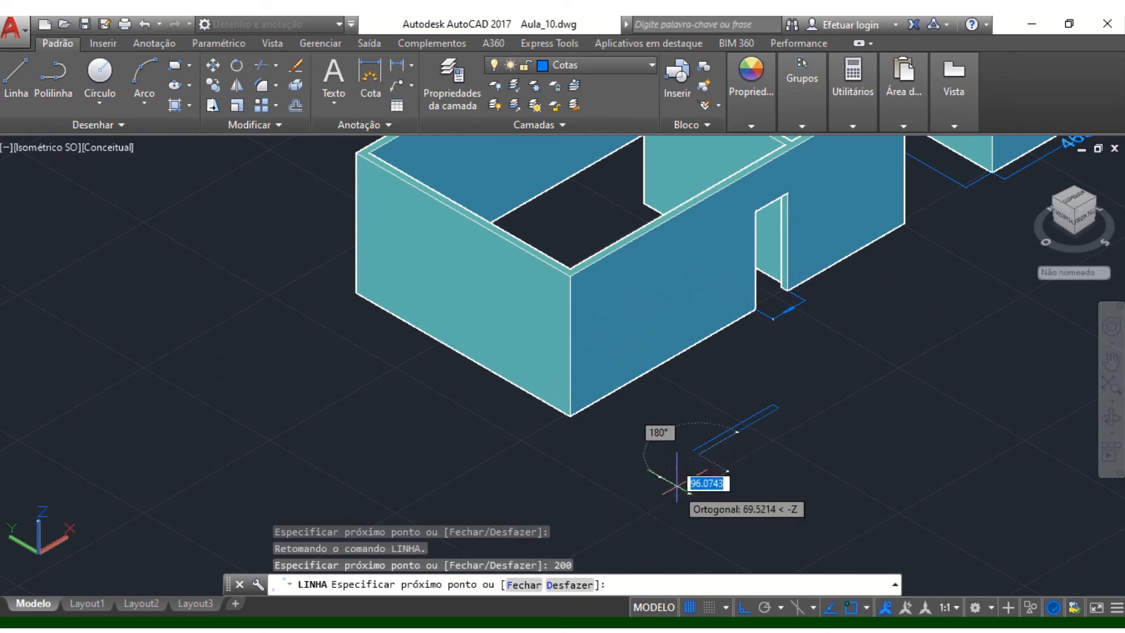
scroll(679, 487, up, 5)
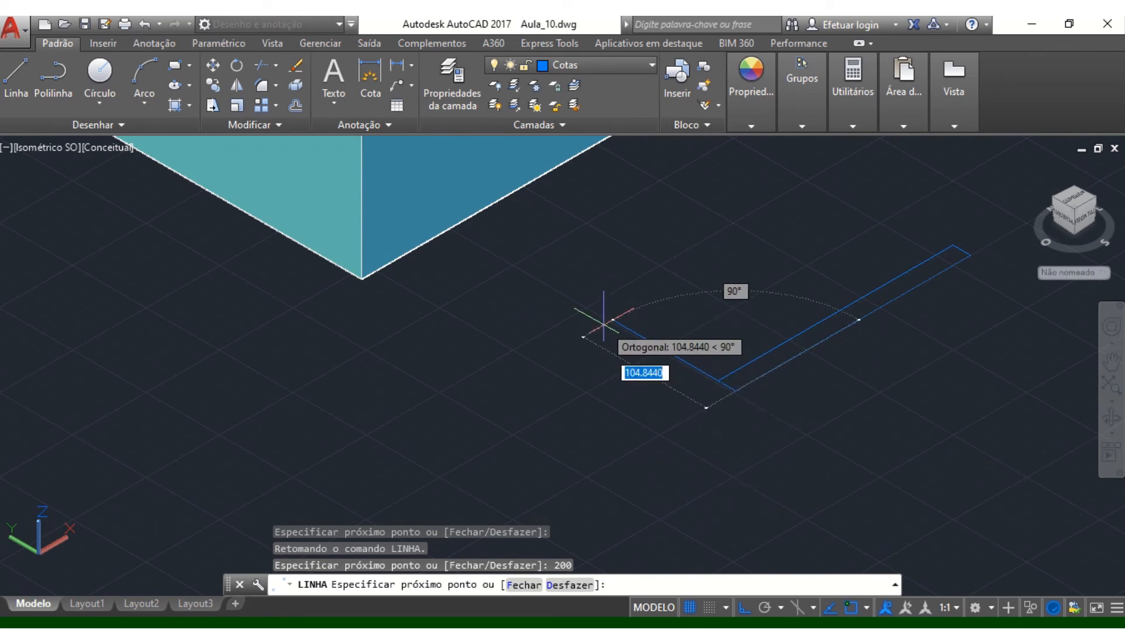
text(15)
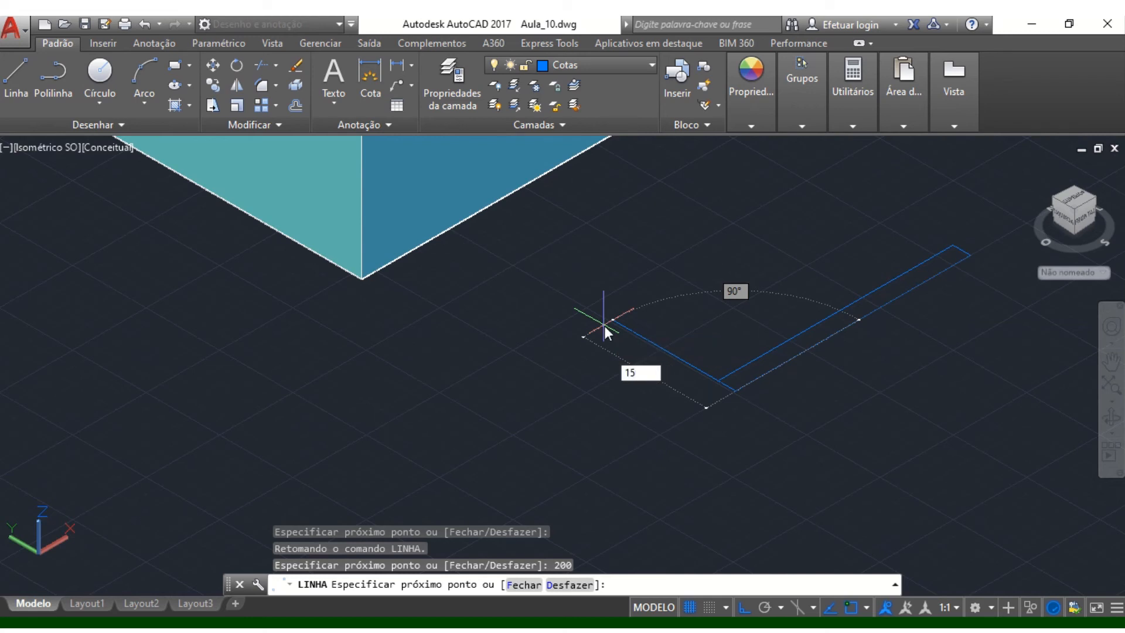
key(Return)
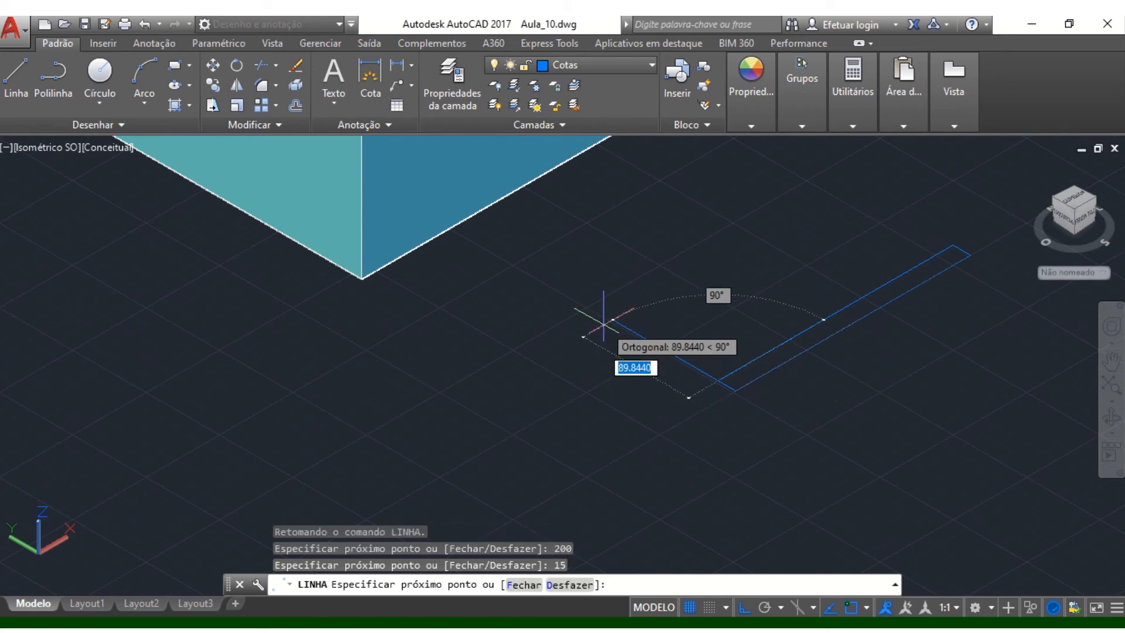
key(Return)
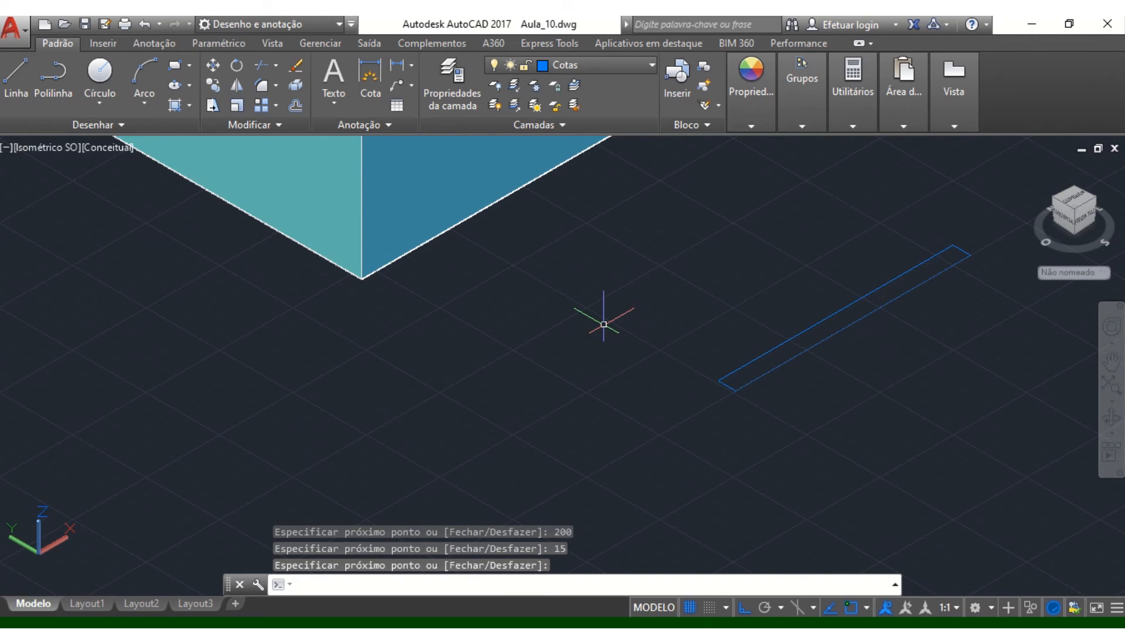
Step: Convert the four lines of the narrow rectangle in front of the house into a region
mouse_move(793, 371)
middle_down()
mouse_move(691, 432)
mouse_move(656, 410)
middle_up()
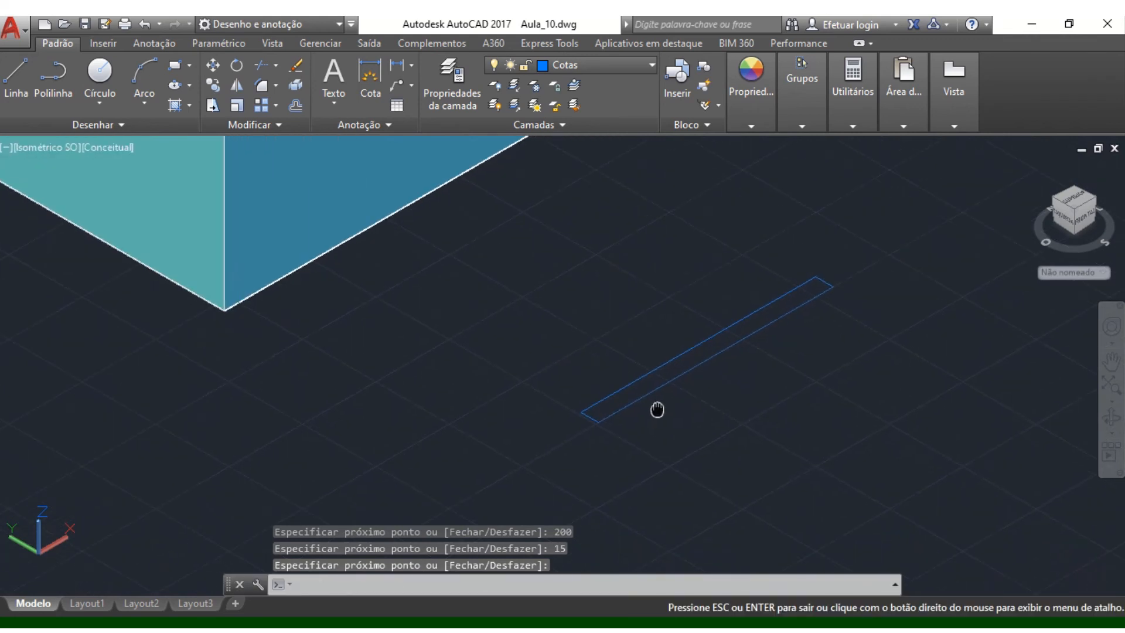
click(120, 126)
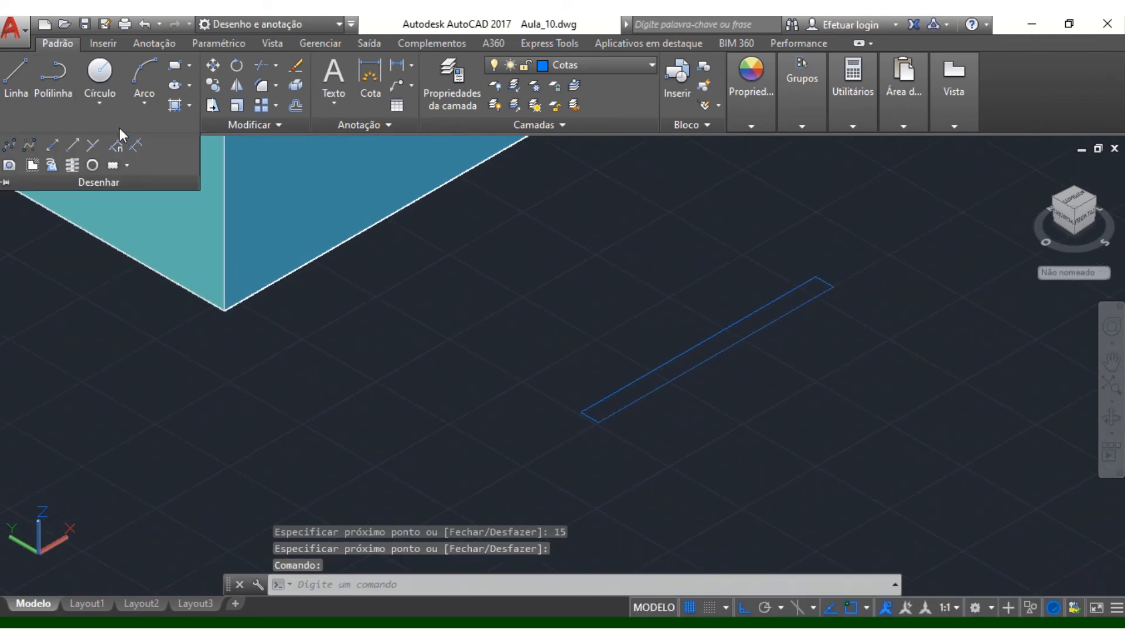
click(13, 167)
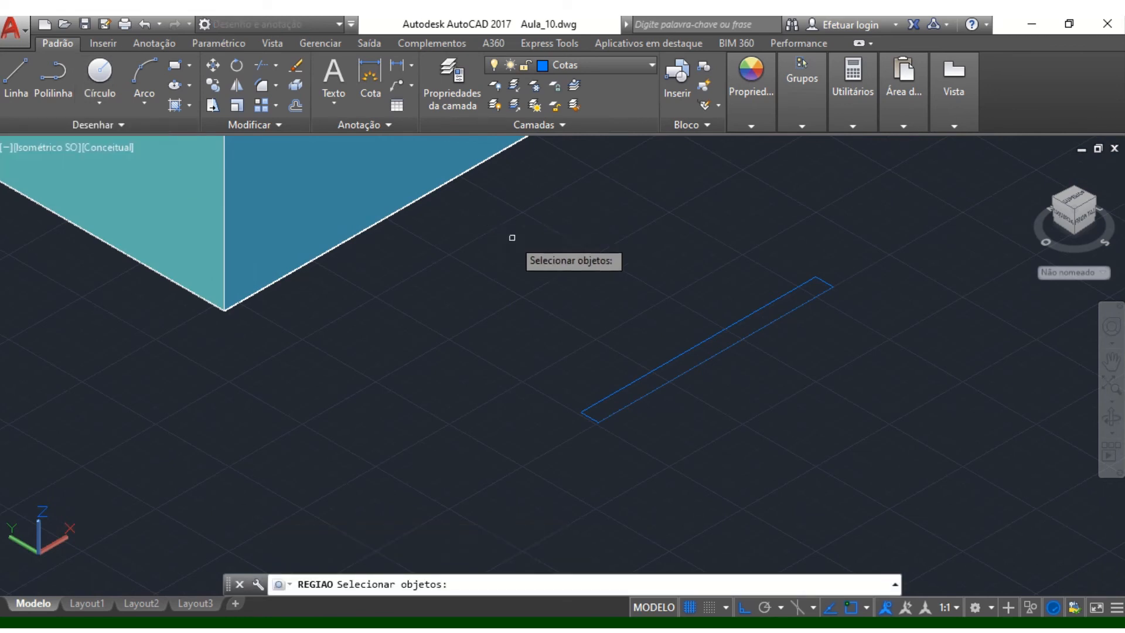
click(526, 227)
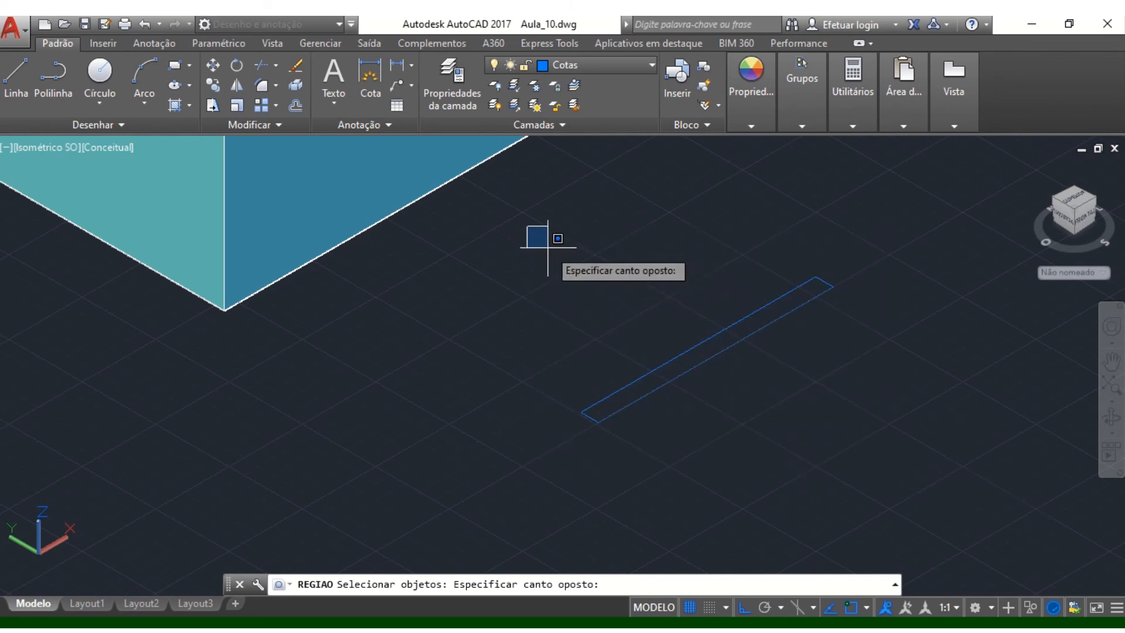
click(896, 469)
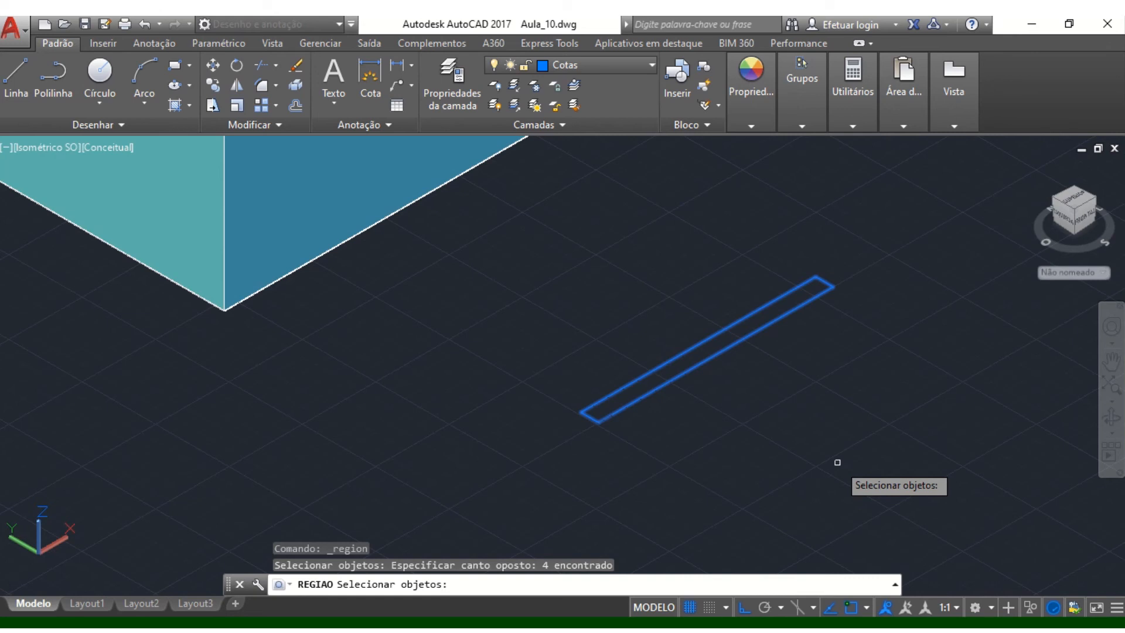
key(Return)
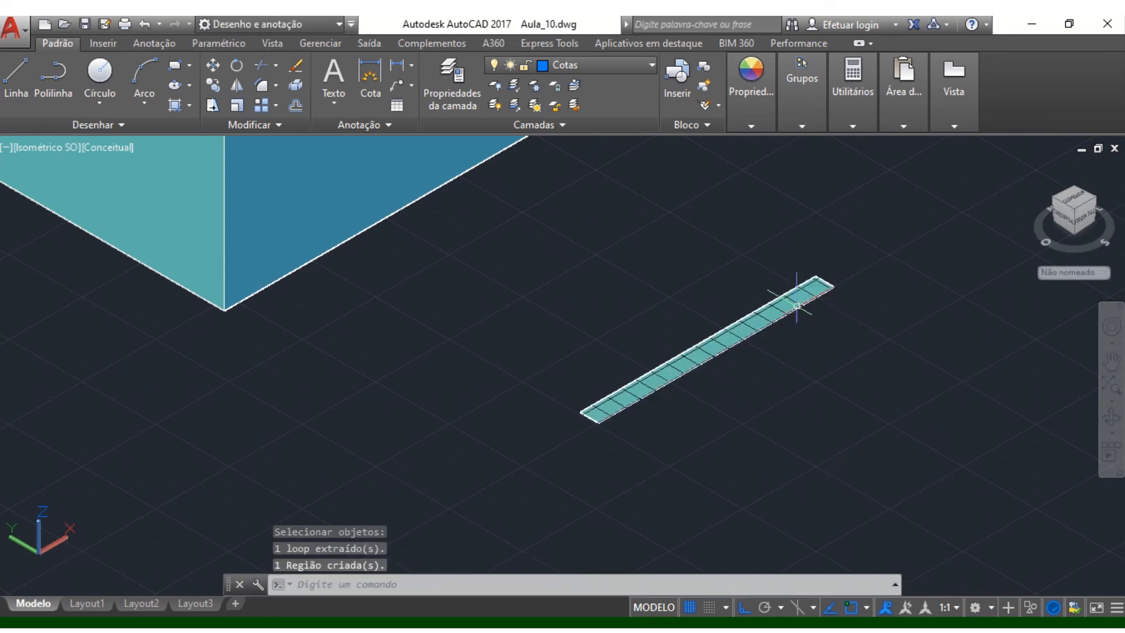
Step: Switch to the Introdução ao 3D workspace and bring the house front and the narrow region into view
scroll(792, 365, down, 4)
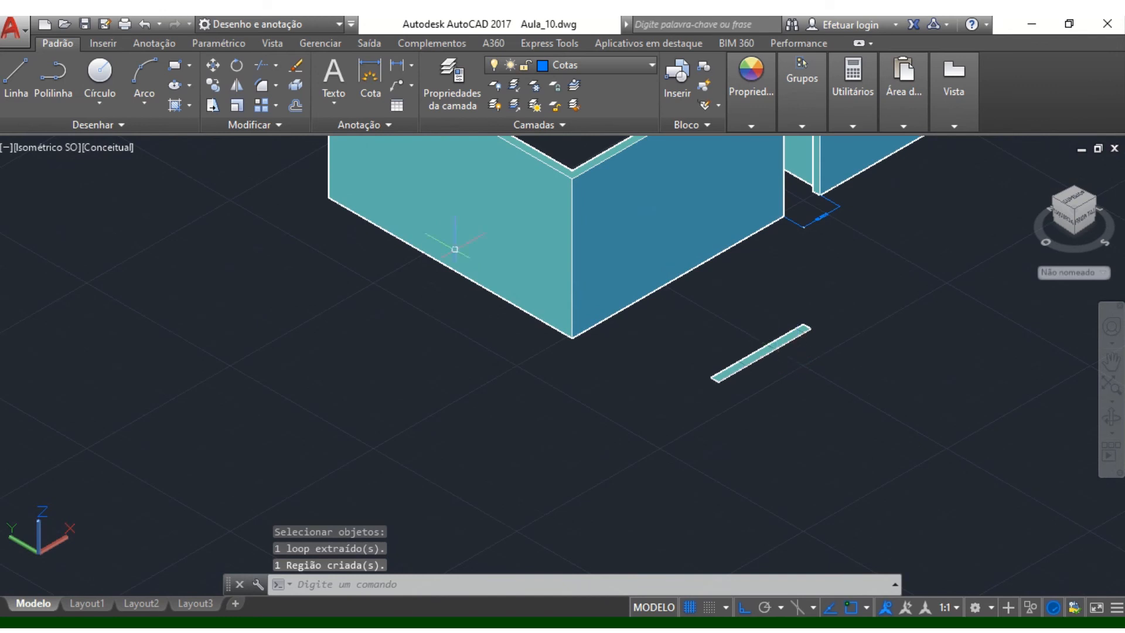
click(336, 23)
click(250, 61)
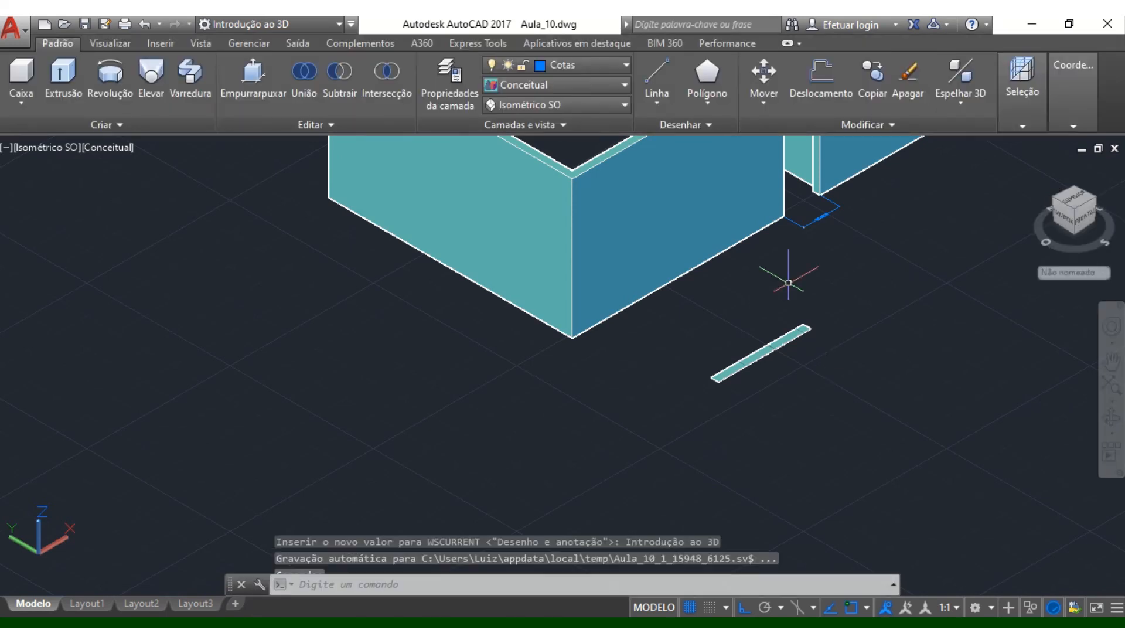
middle_drag(809, 301, 764, 403)
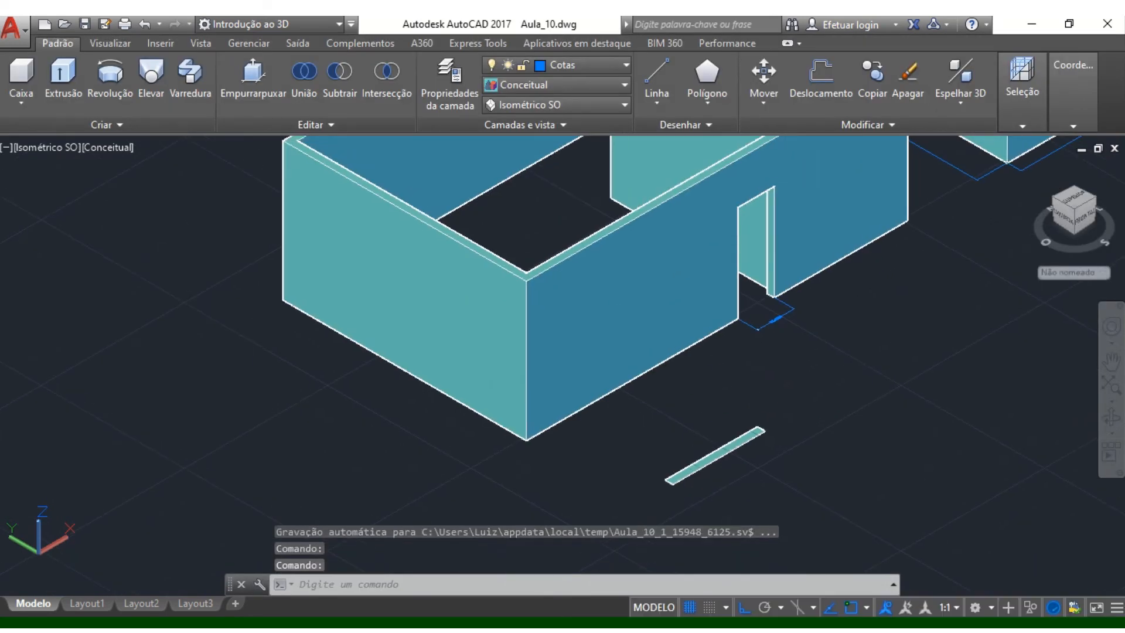
Step: Try extruding the narrow region in front of the house to a height of 90, and undo the extrusion
click(472, 315)
key(Escape)
click(63, 80)
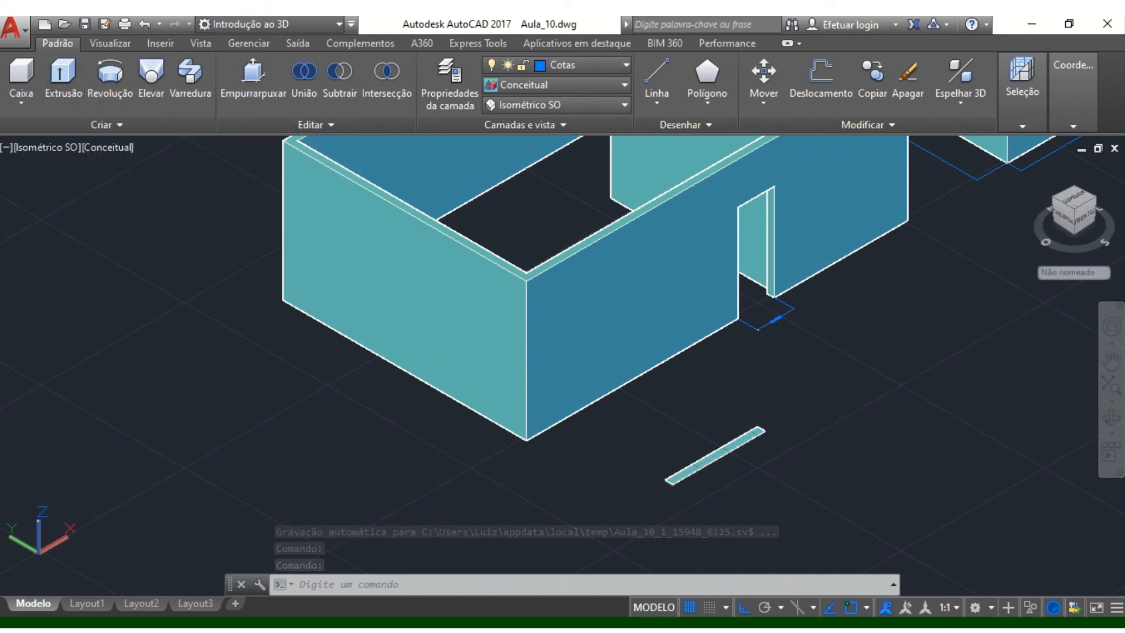
click(714, 455)
key(Return)
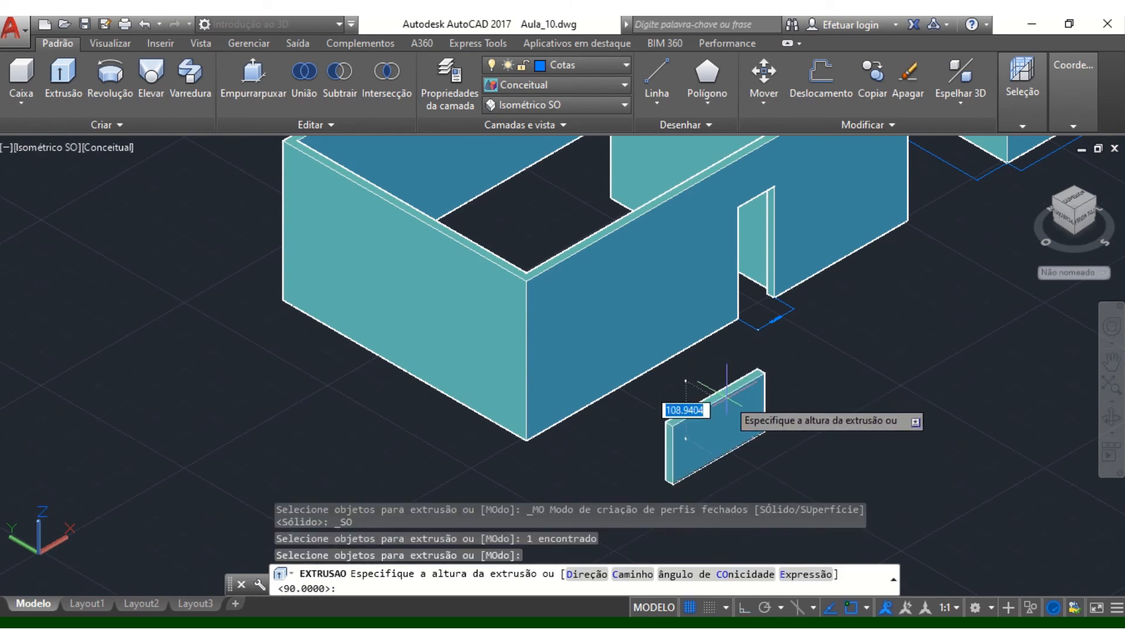
text(90)
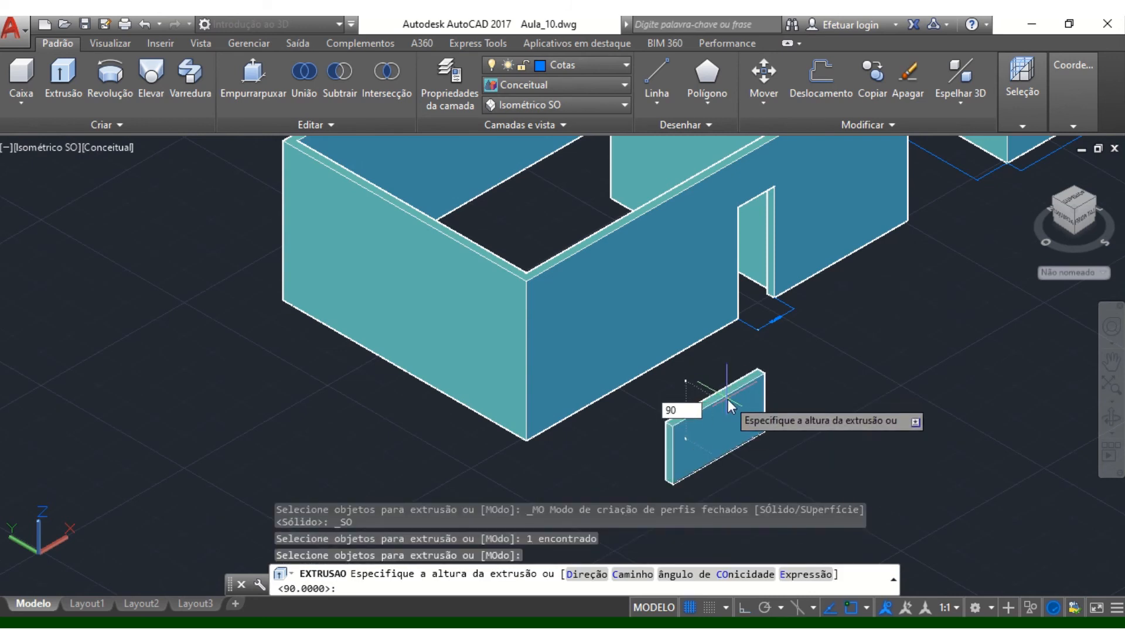
key(Return)
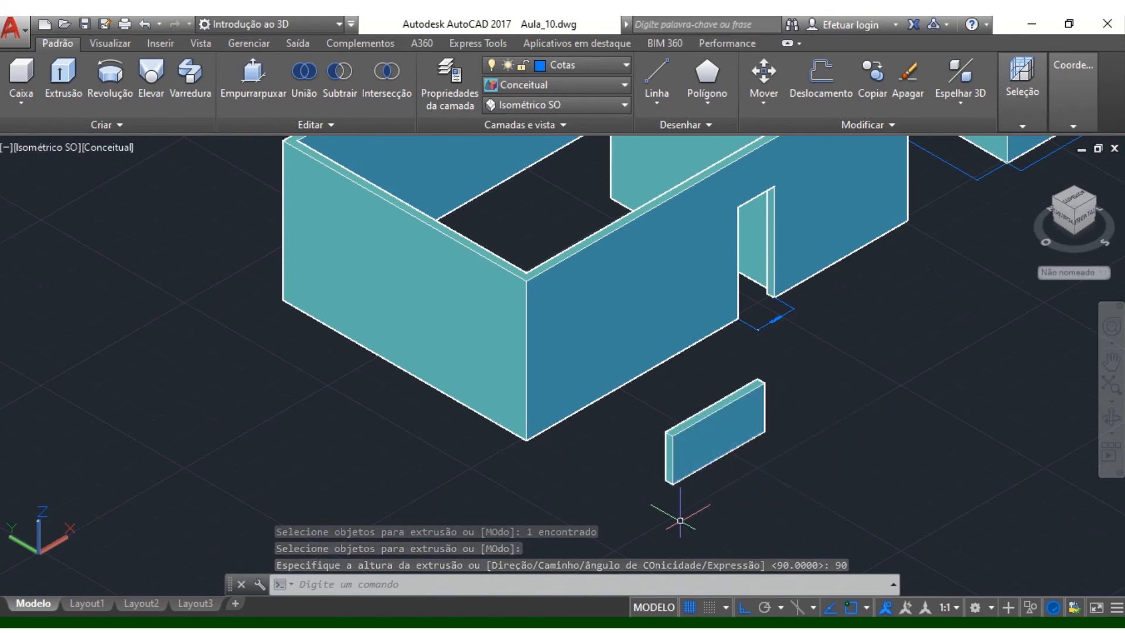
click(728, 430)
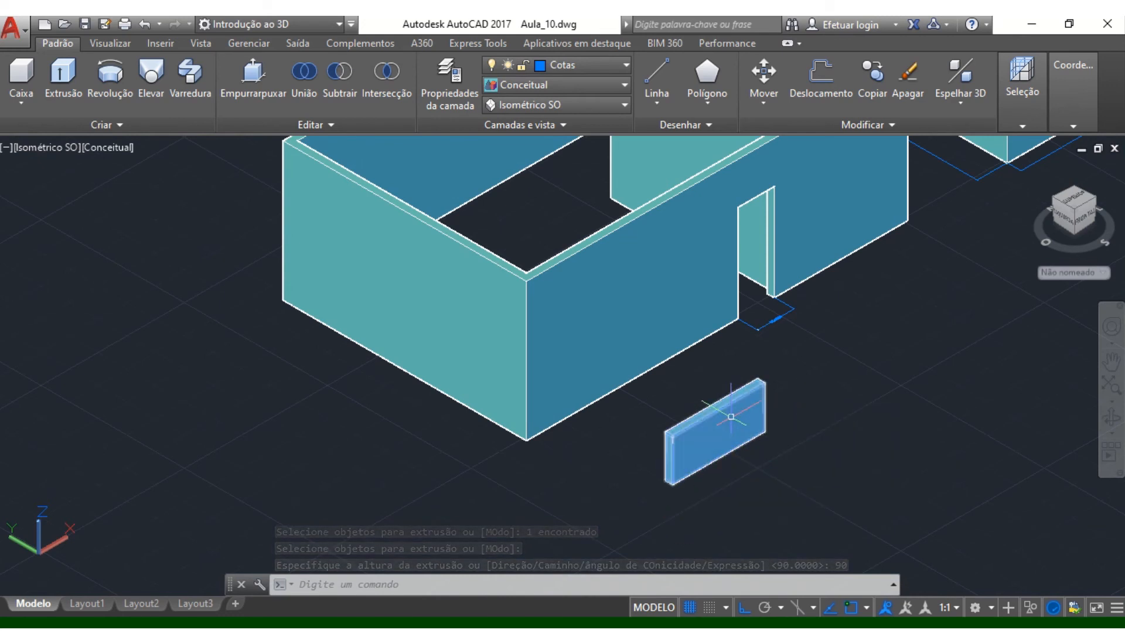
click(557, 369)
click(143, 24)
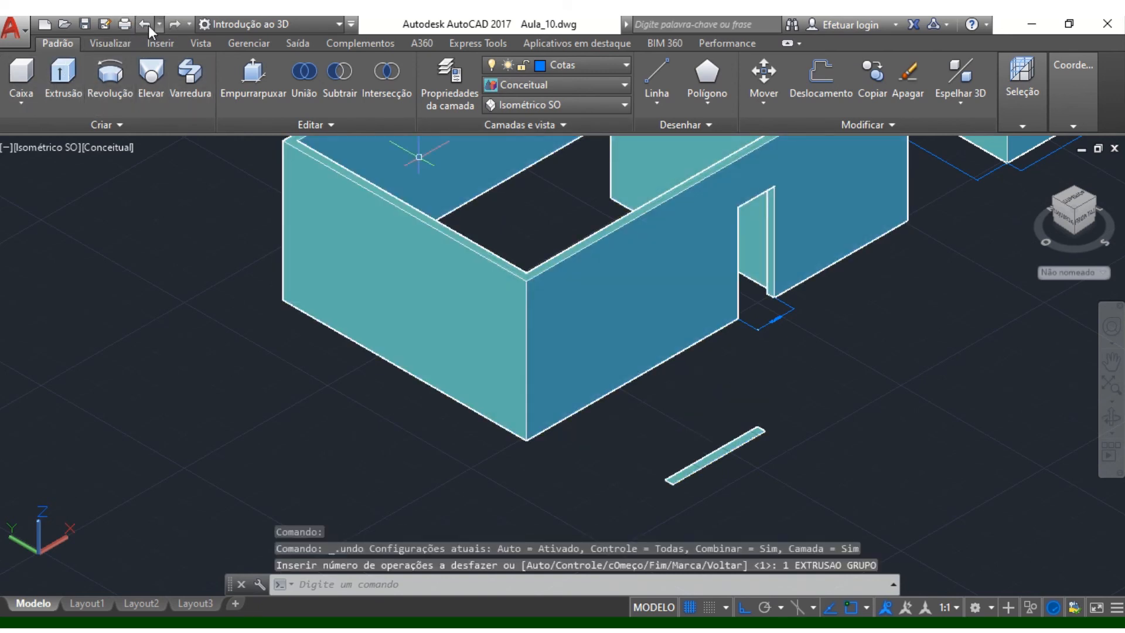
Step: Extrude the narrow region in front of the house to a height of 100
click(64, 75)
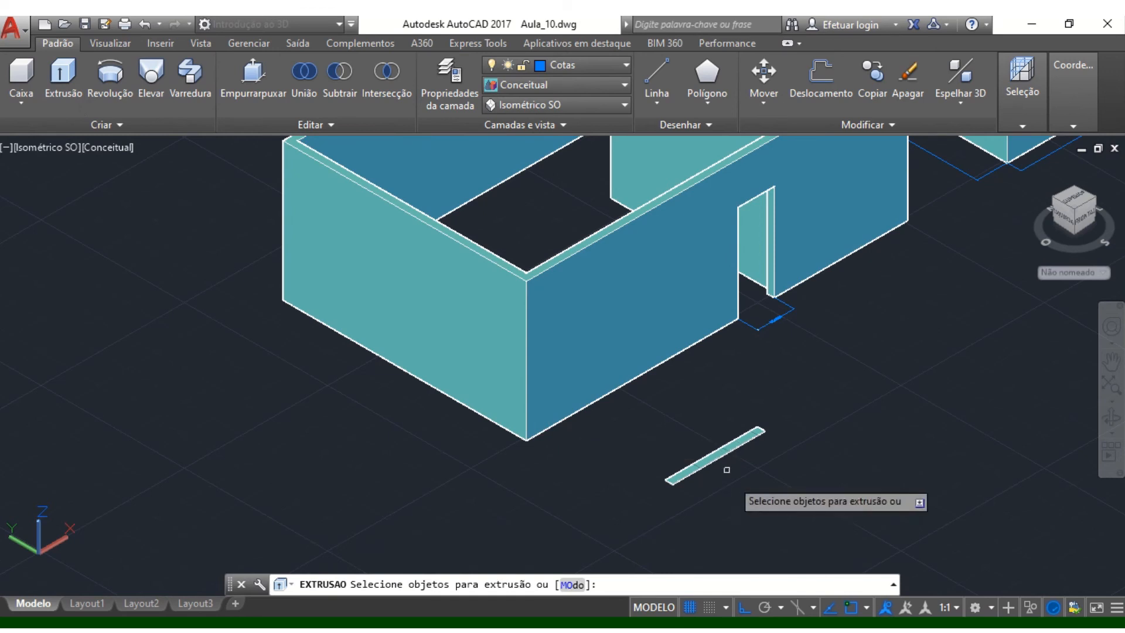
click(711, 458)
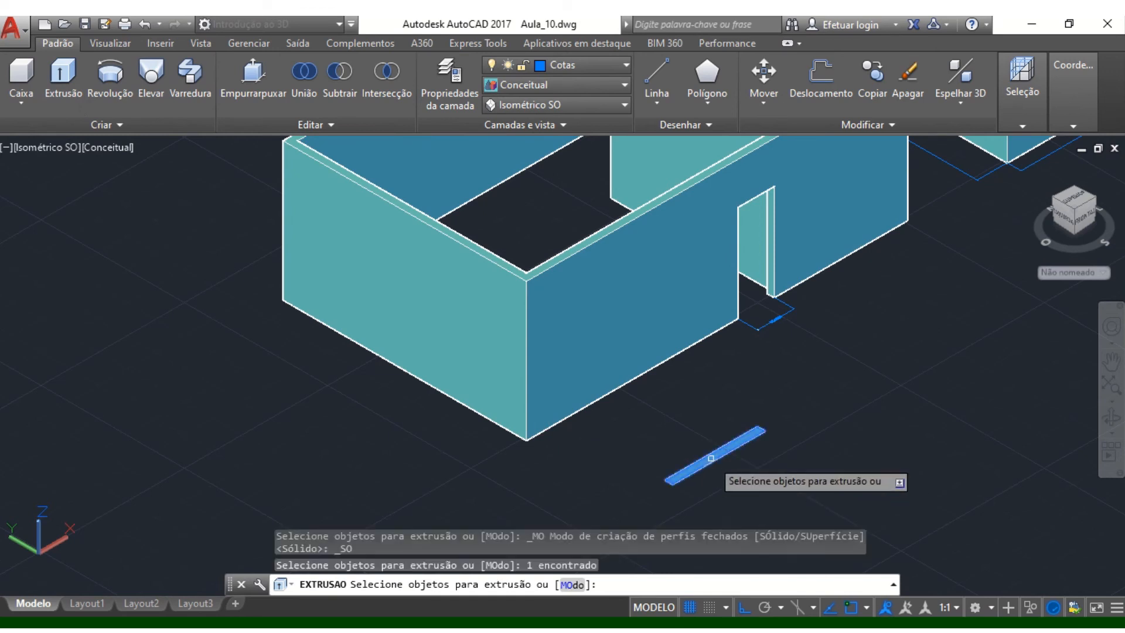
key(Return)
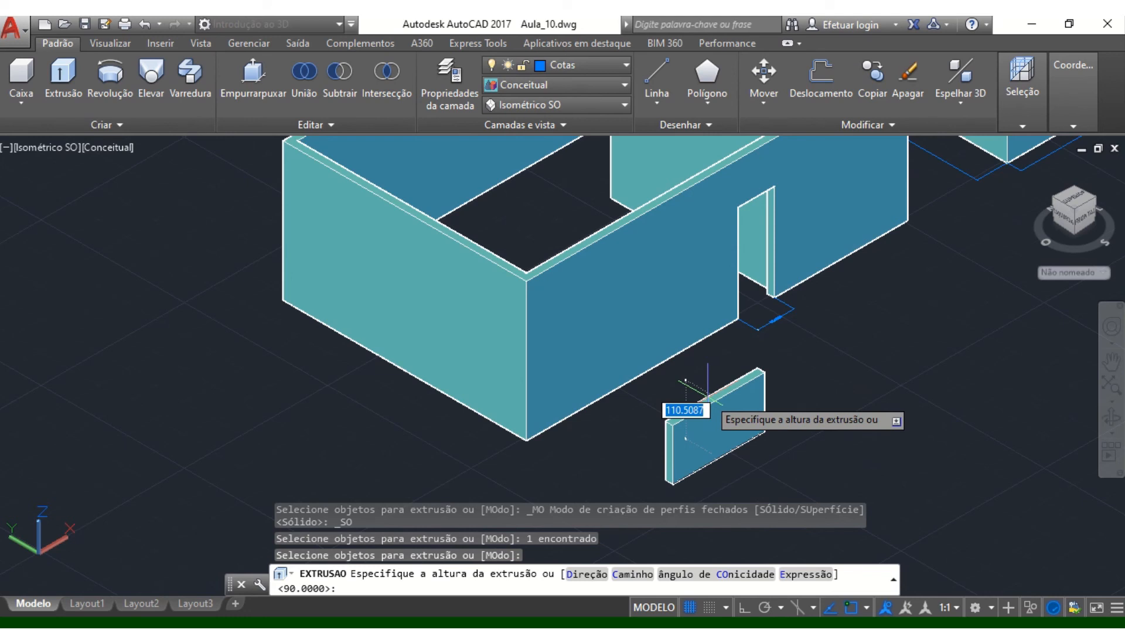
text(100)
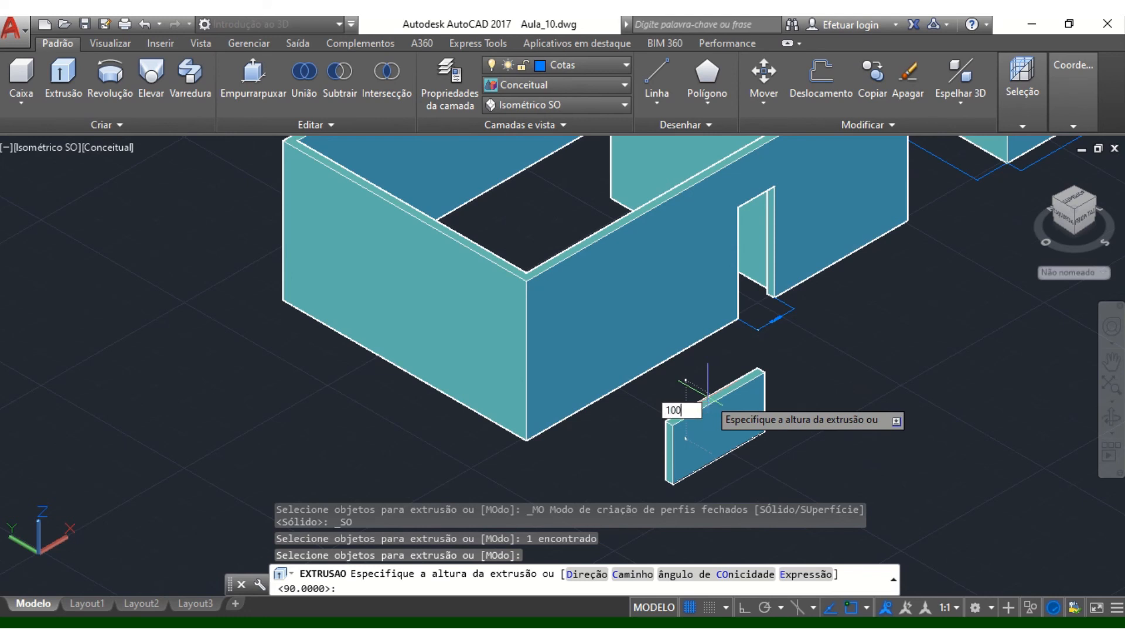
key(Return)
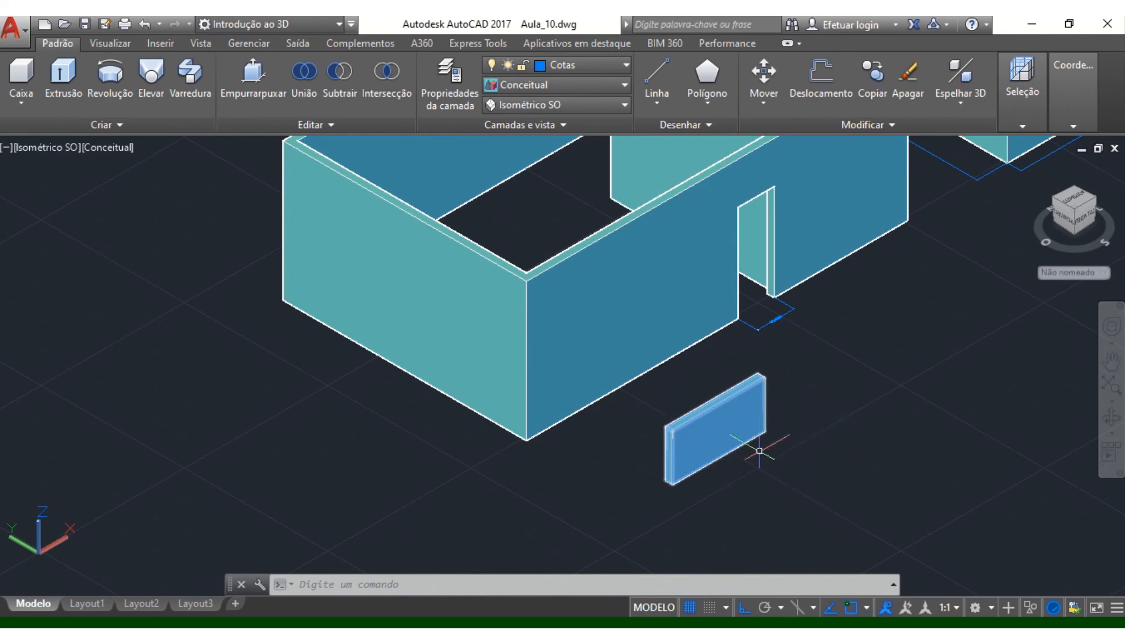
Step: Draw a 110 line straight down from the midpoint of the extruded block's lower front edge
scroll(759, 450, up, 5)
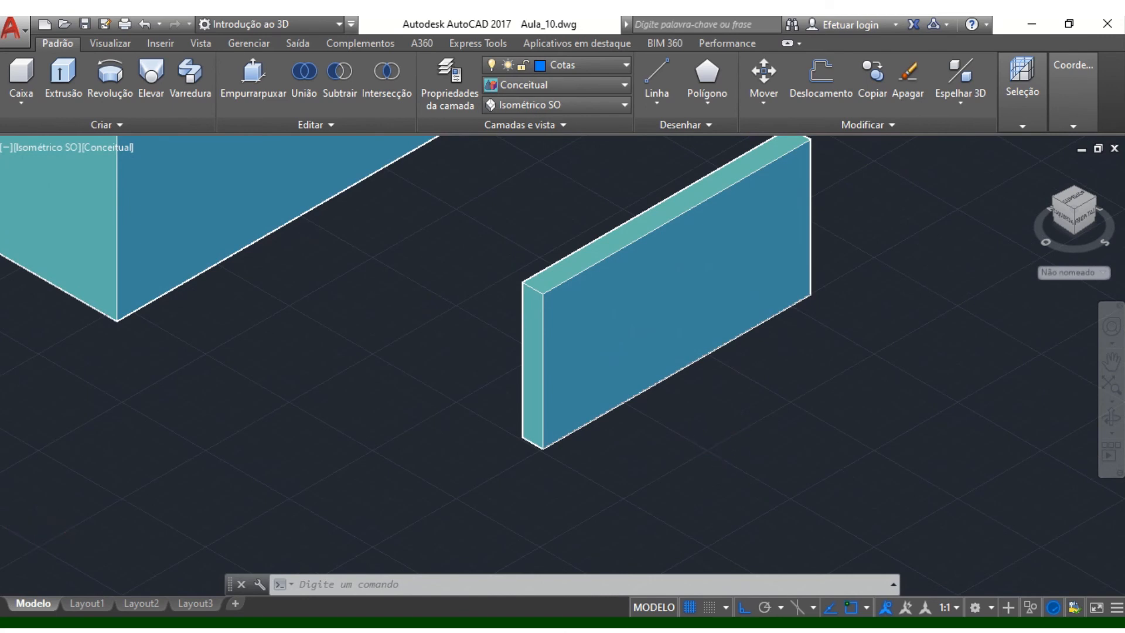
scroll(718, 439, down, 3)
scroll(717, 439, down, 1)
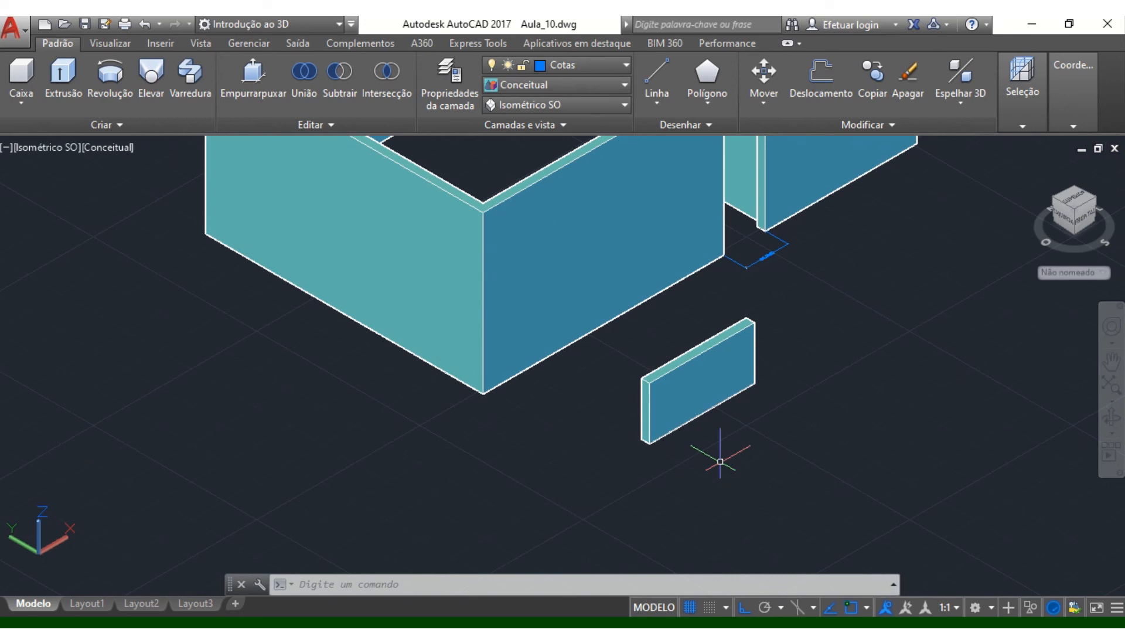
click(658, 70)
scroll(733, 457, up, 2)
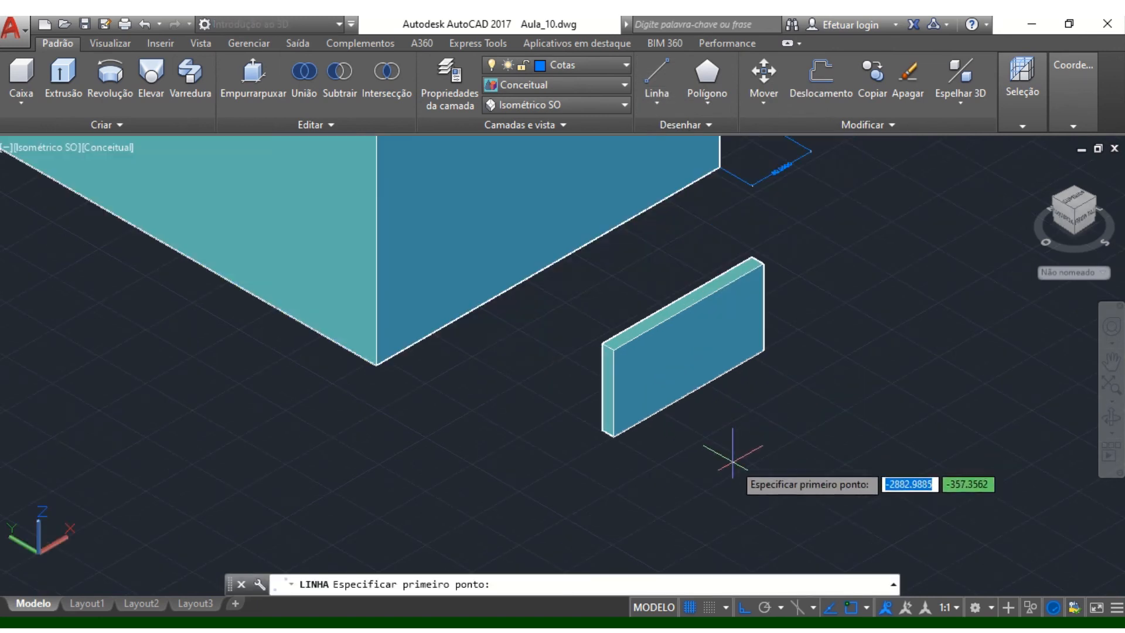
scroll(733, 460, up, 3)
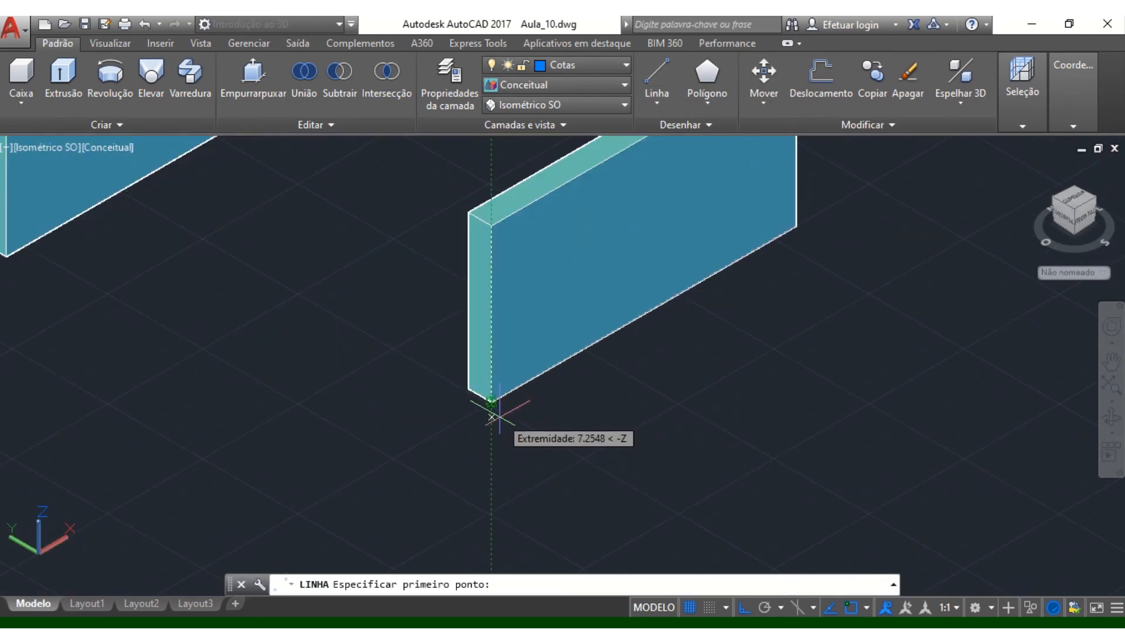
scroll(493, 403, up, 2)
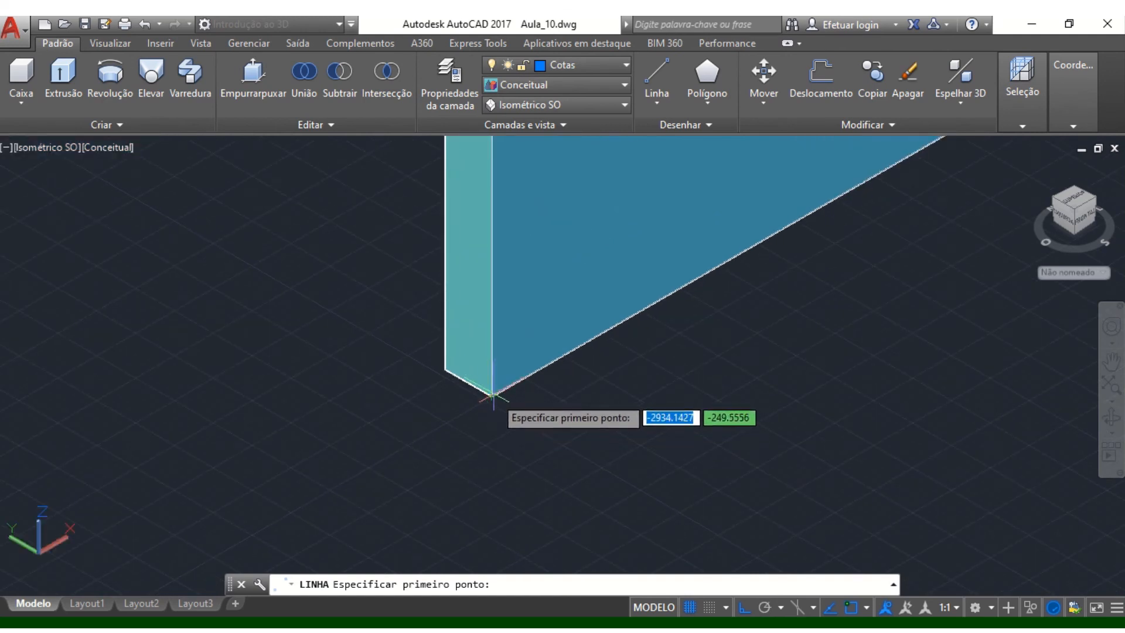
scroll(491, 395, down, 2)
scroll(641, 322, up, 2)
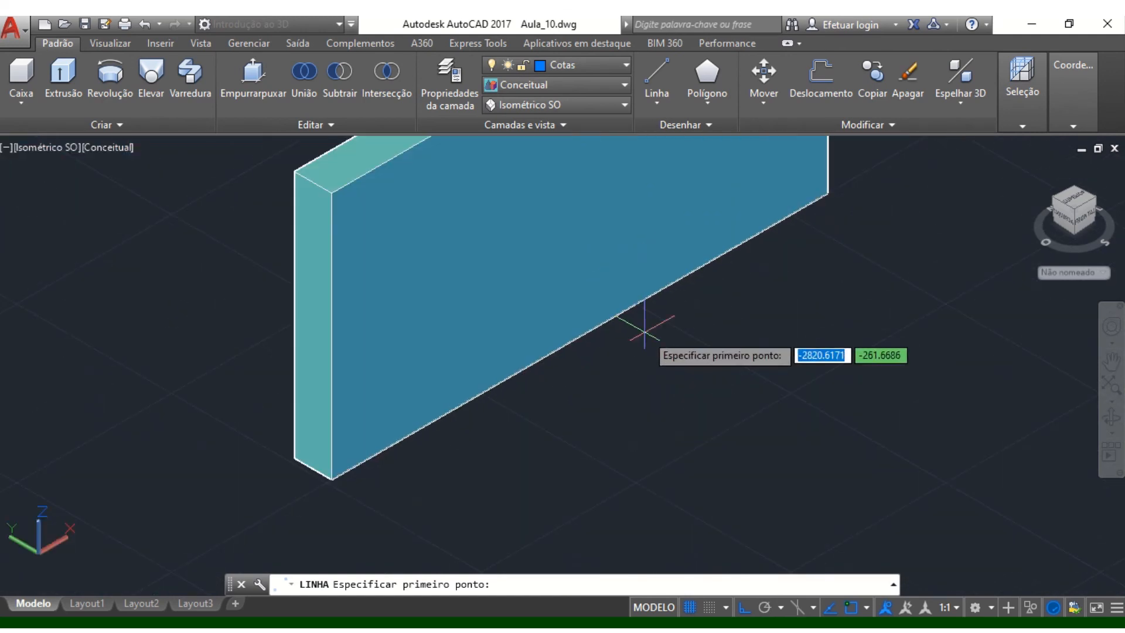
click(584, 337)
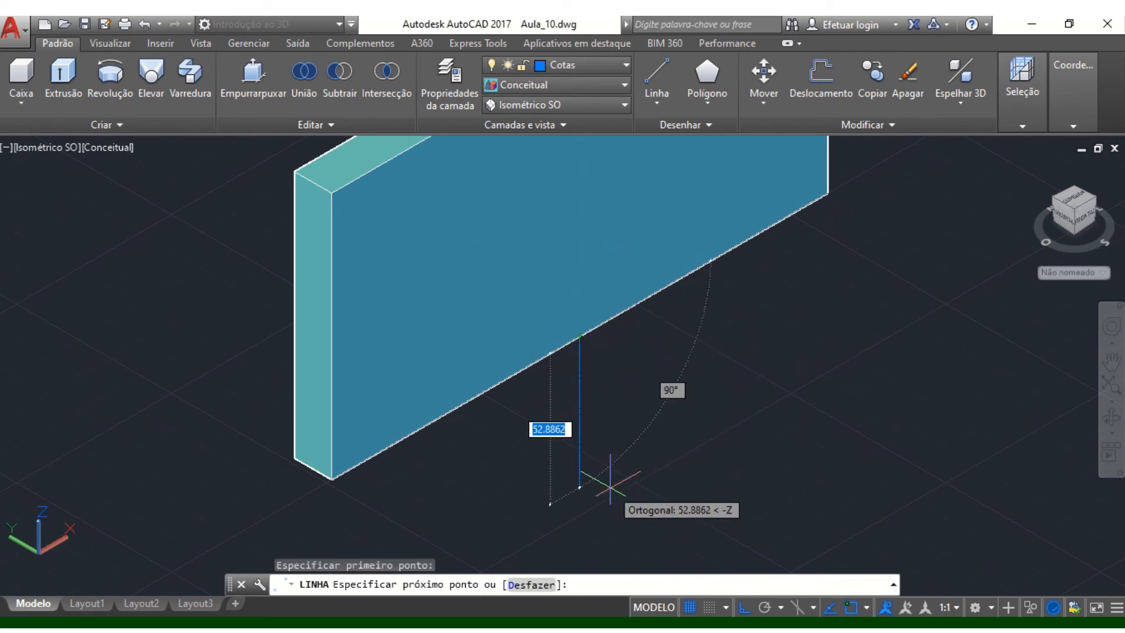
text(110)
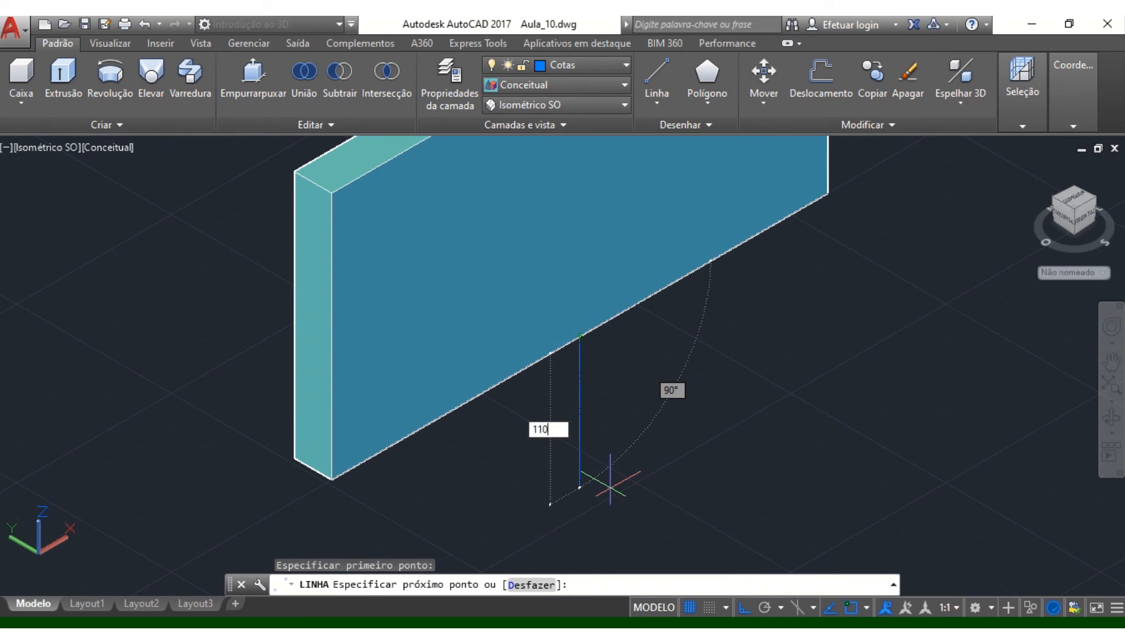
key(Return)
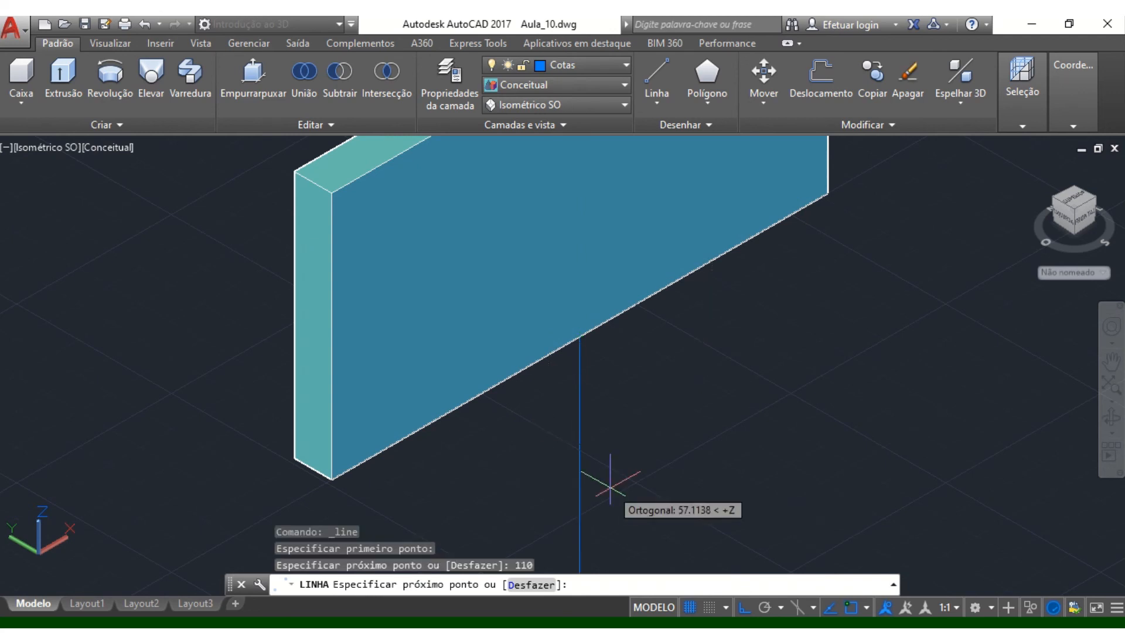
key(Return)
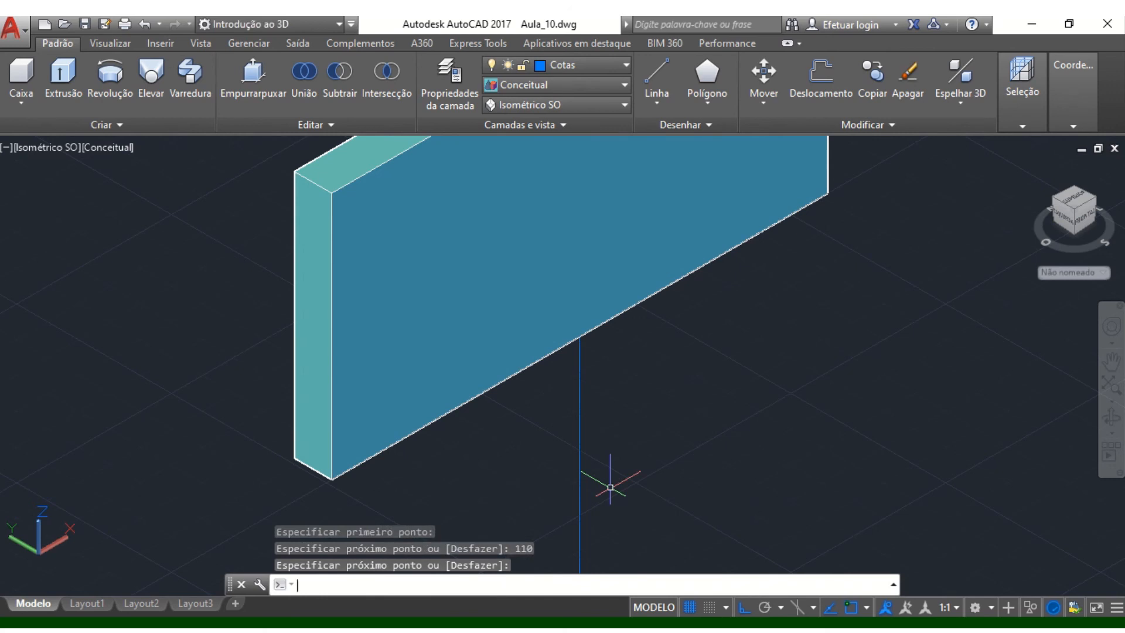
Step: Move the block and its vertical line by the line's lower end to the midpoint of the front wall's bottom edge beside the door
scroll(592, 375, down, 5)
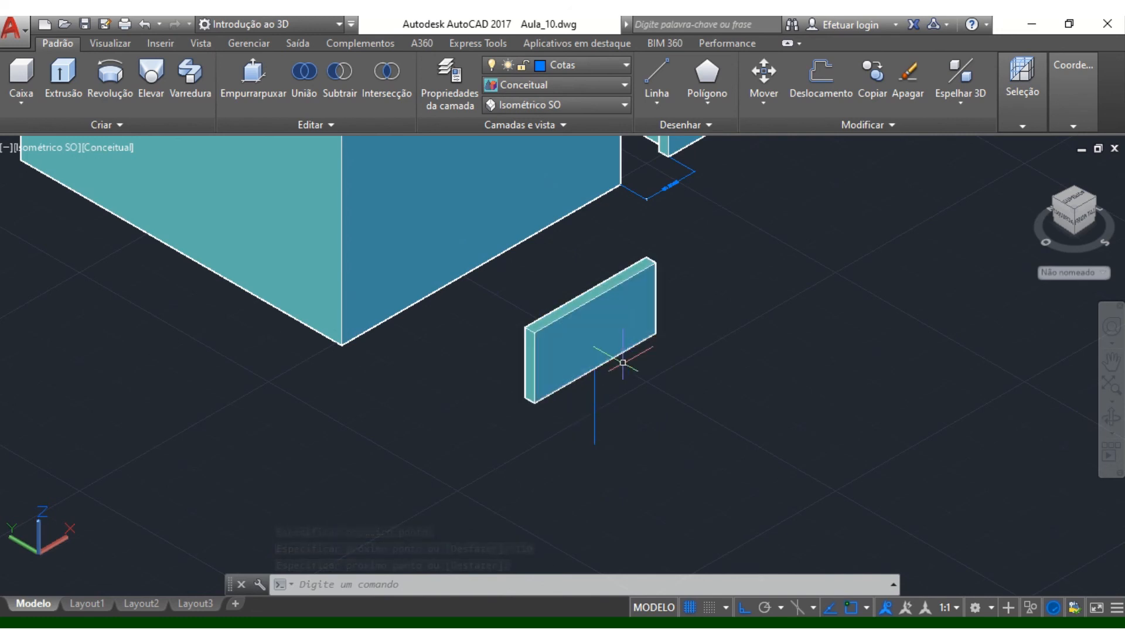
scroll(602, 376, down, 2)
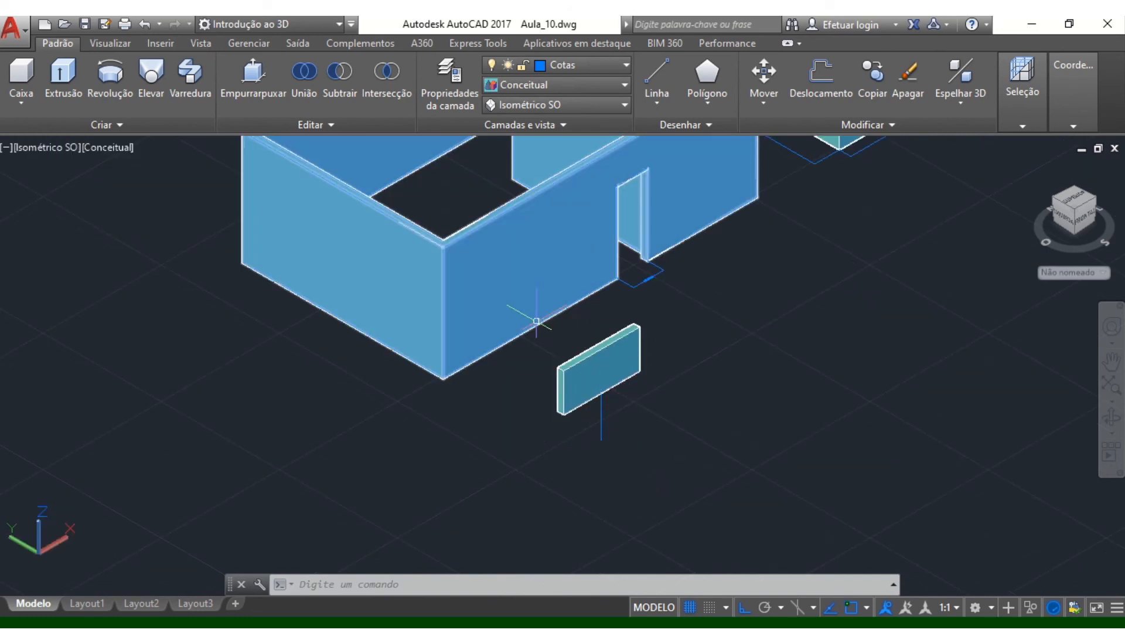
scroll(622, 419, up, 3)
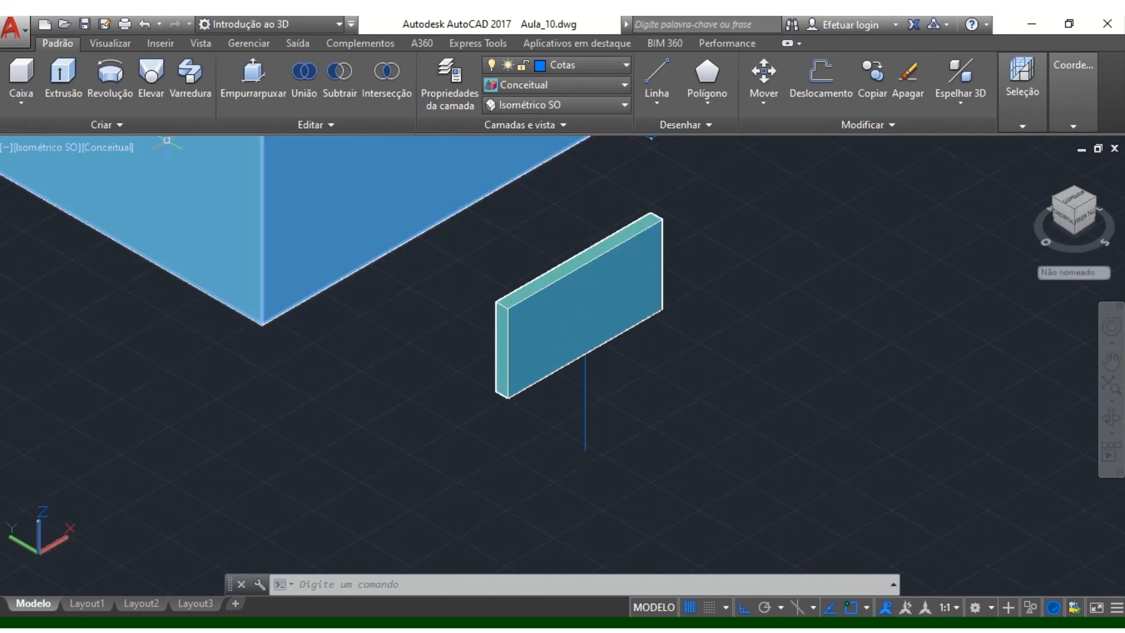
scroll(815, 268, down, 4)
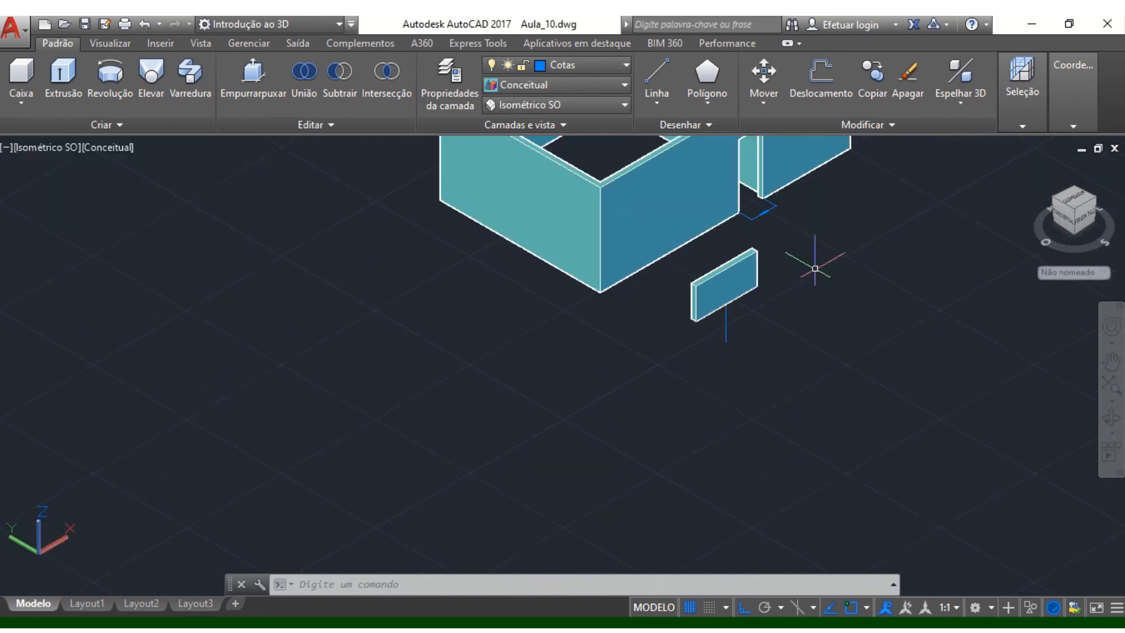
middle_drag(803, 249, 732, 309)
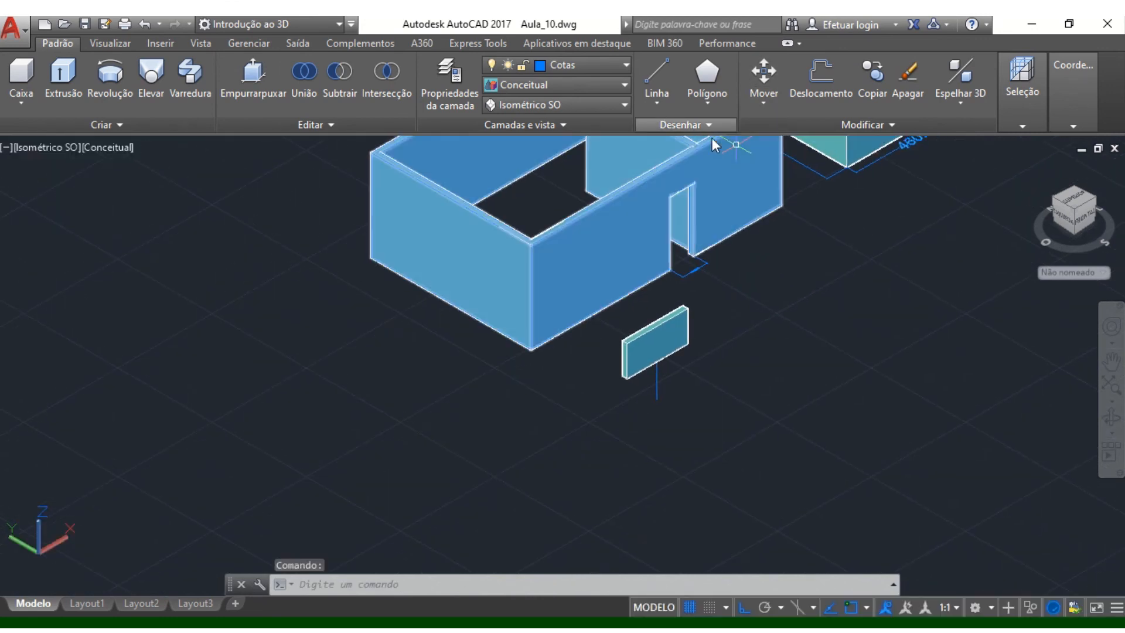
click(764, 79)
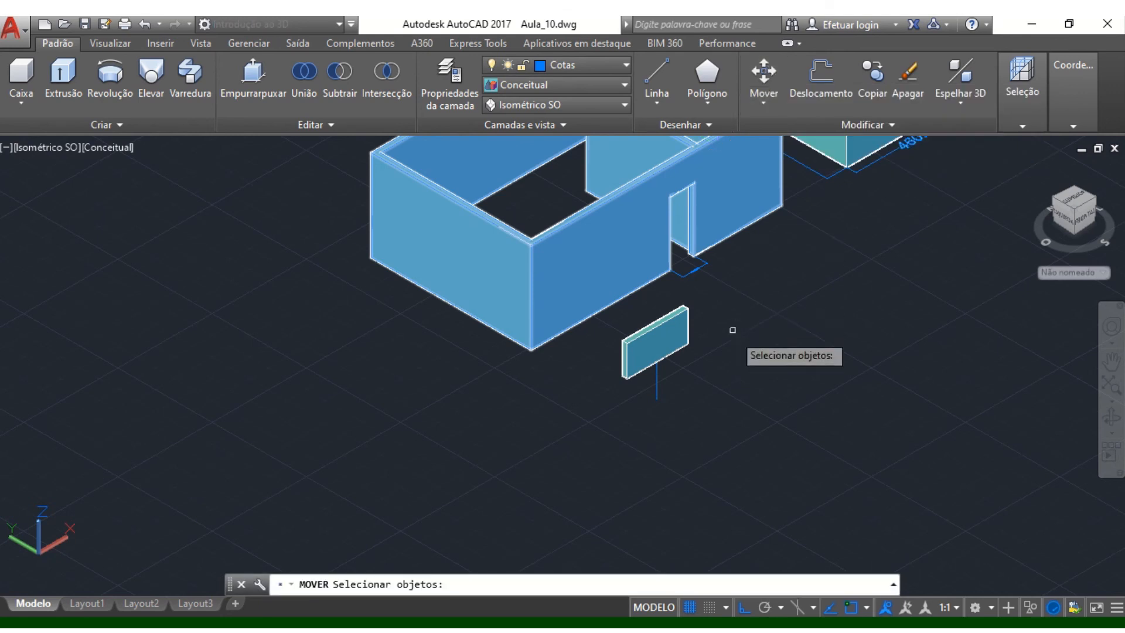
scroll(732, 351, up, 3)
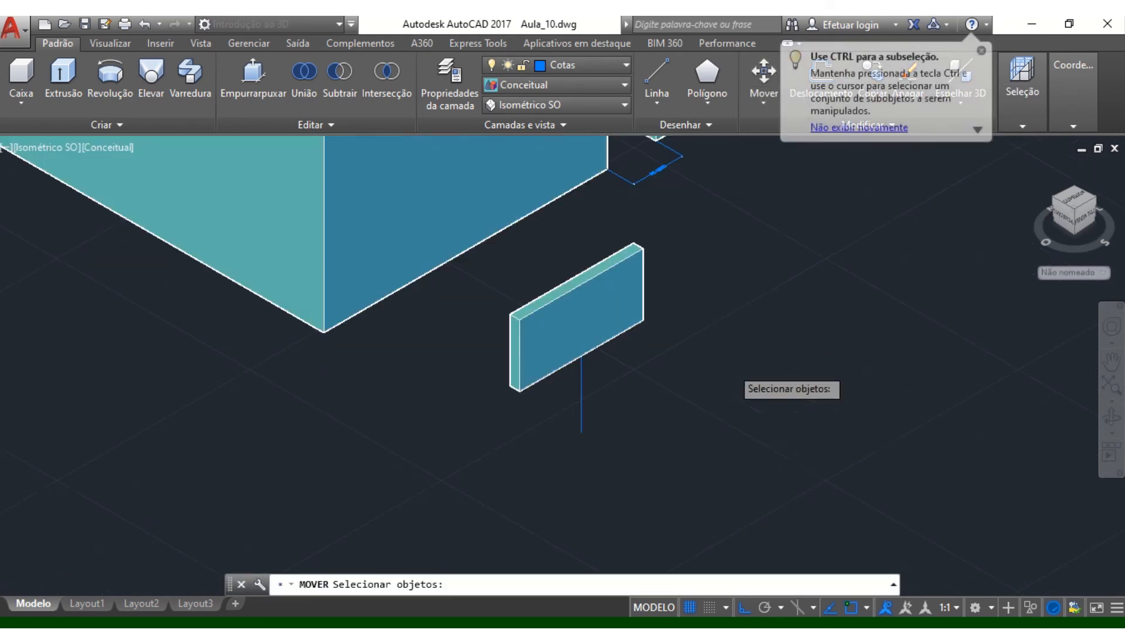
click(597, 273)
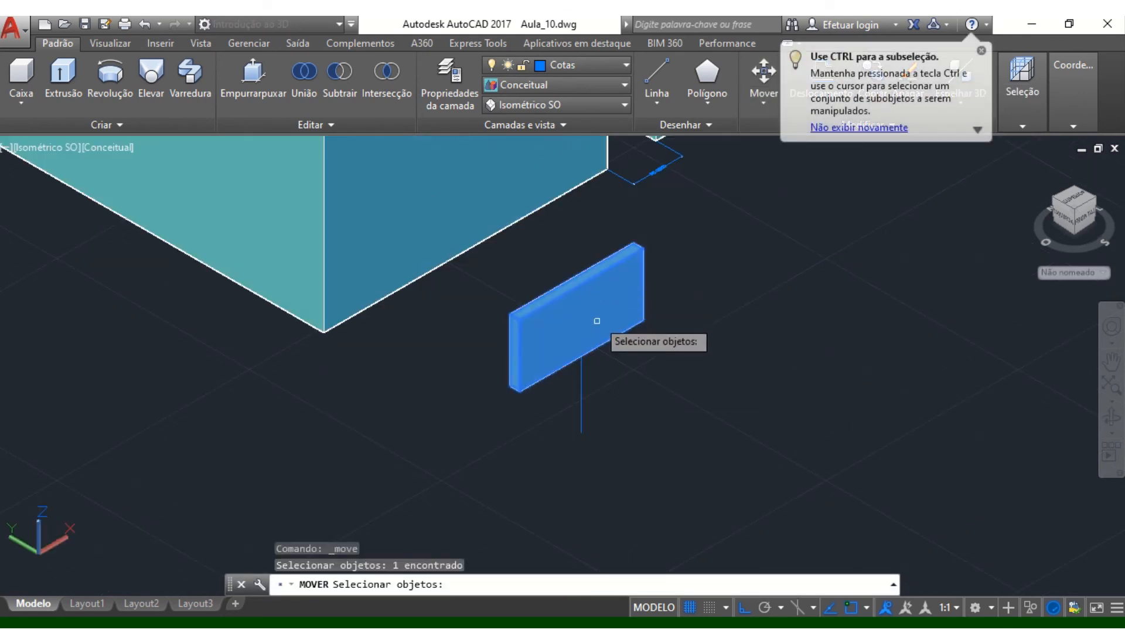
click(580, 407)
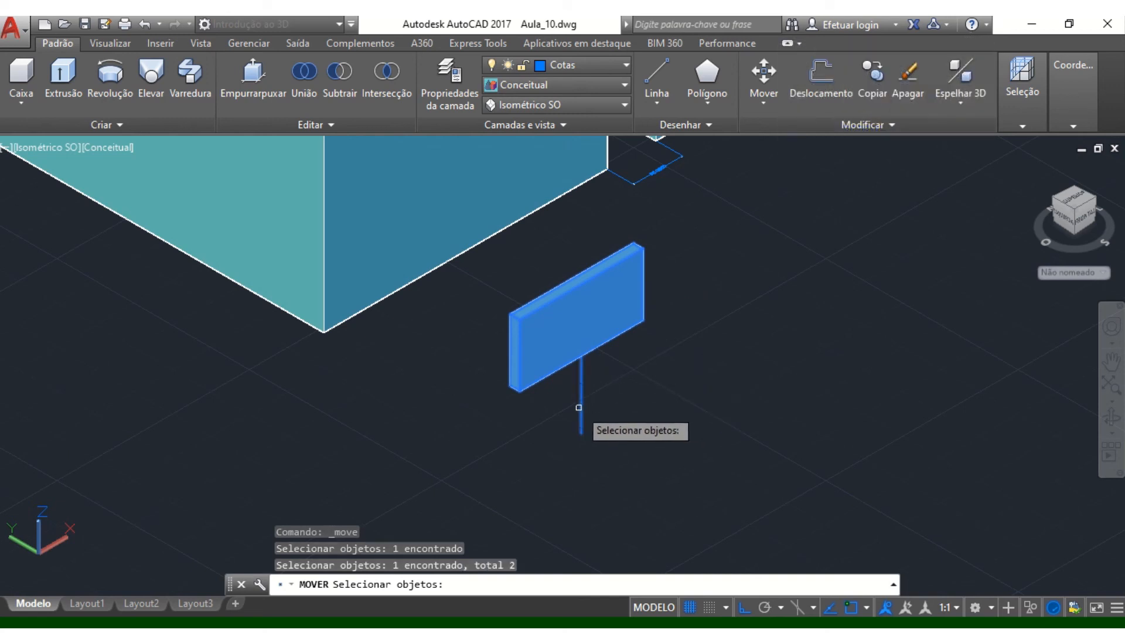
key(Return)
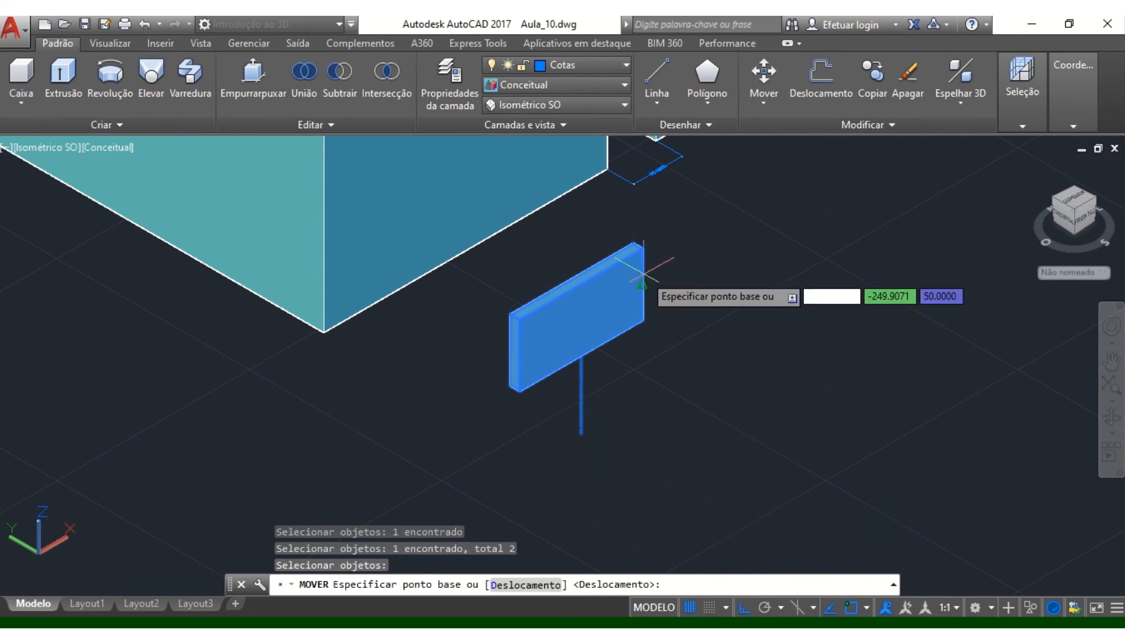
scroll(569, 493, up, 5)
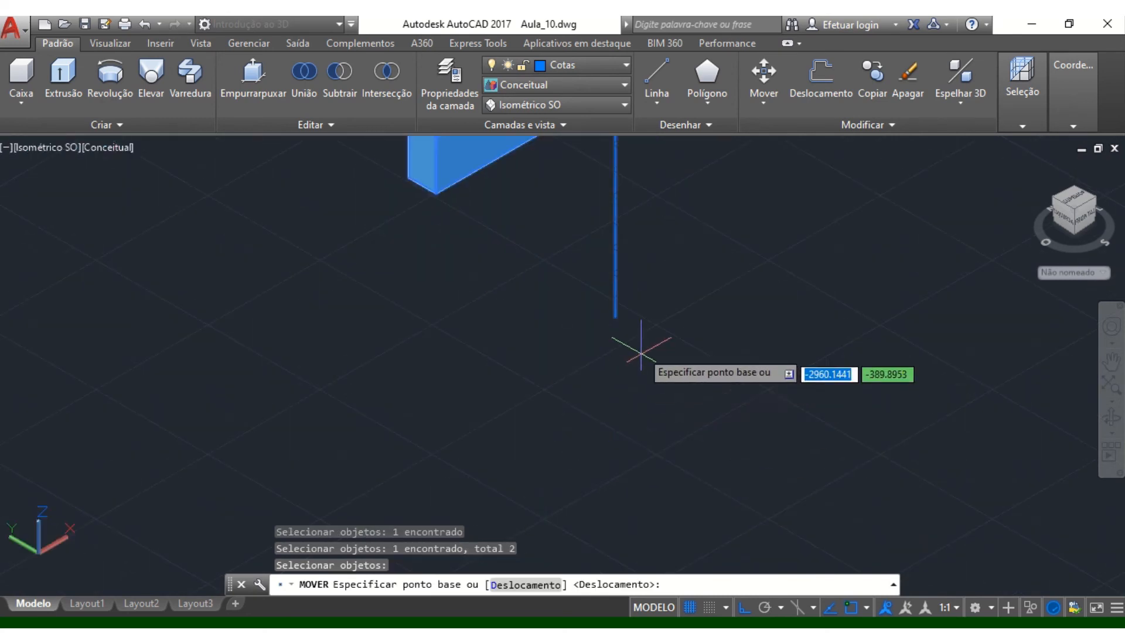
click(616, 317)
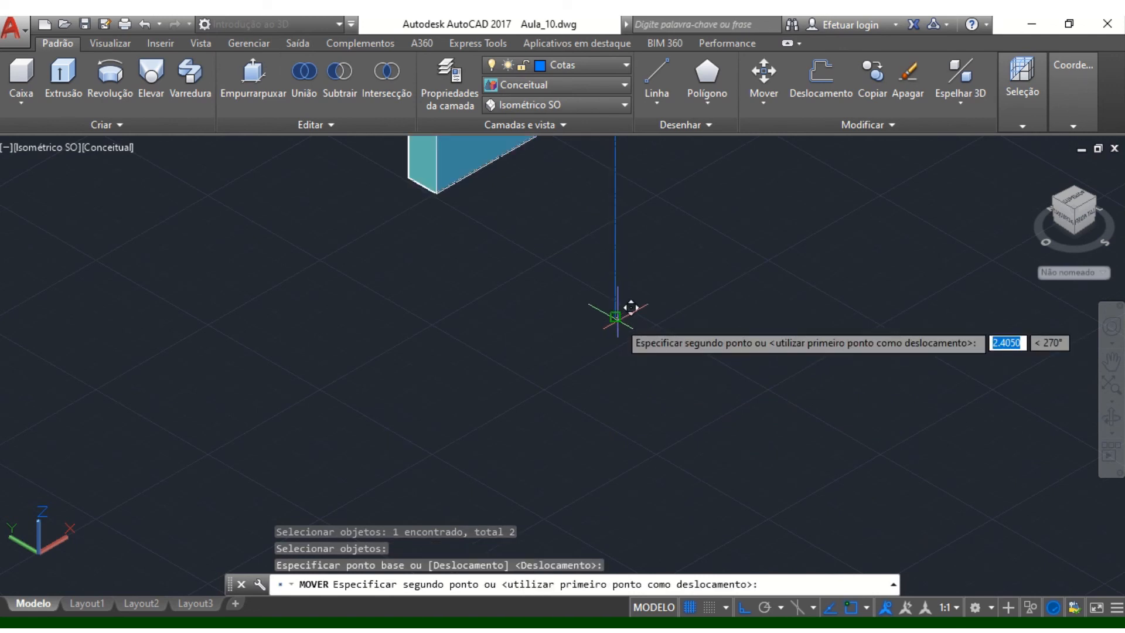
scroll(603, 448, down, 3)
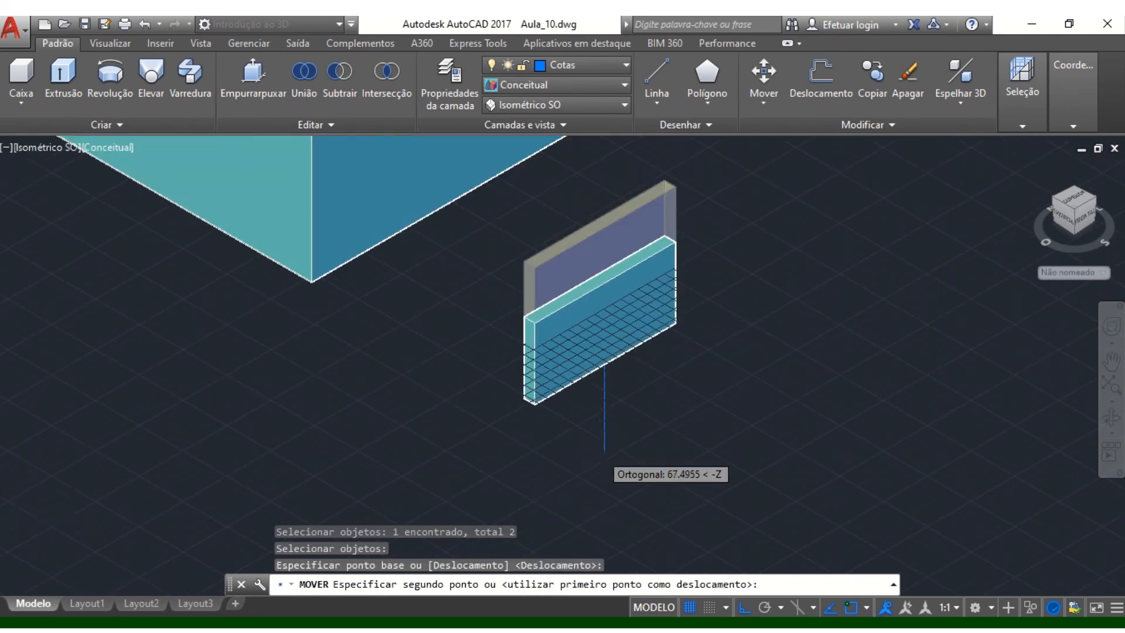
scroll(604, 450, down, 2)
scroll(609, 434, down, 3)
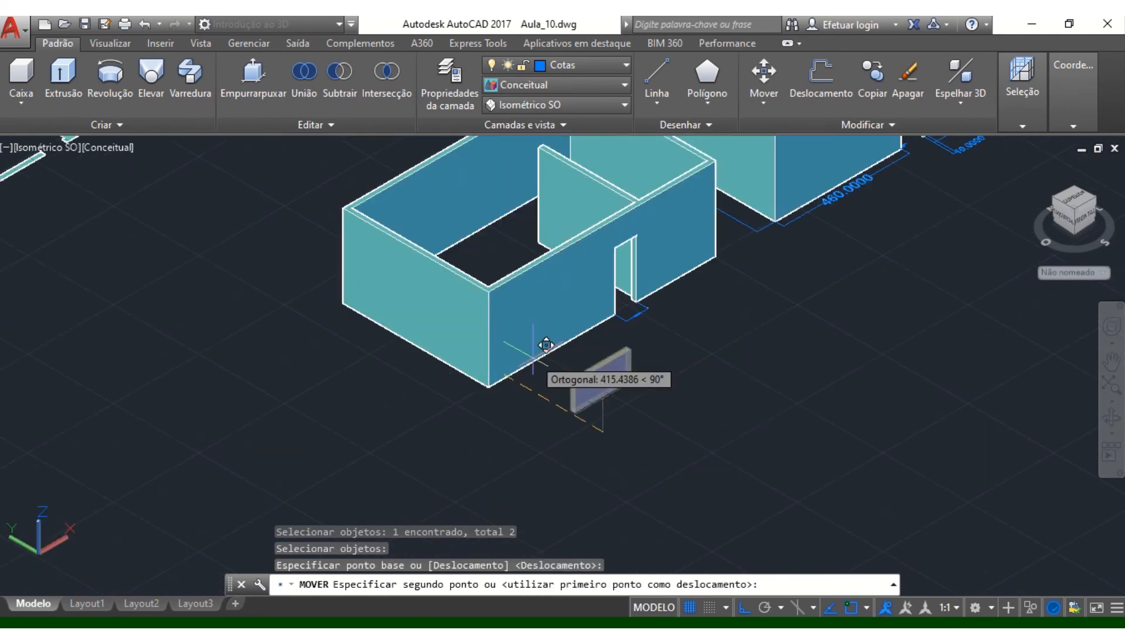
scroll(561, 359, up, 4)
scroll(563, 359, up, 2)
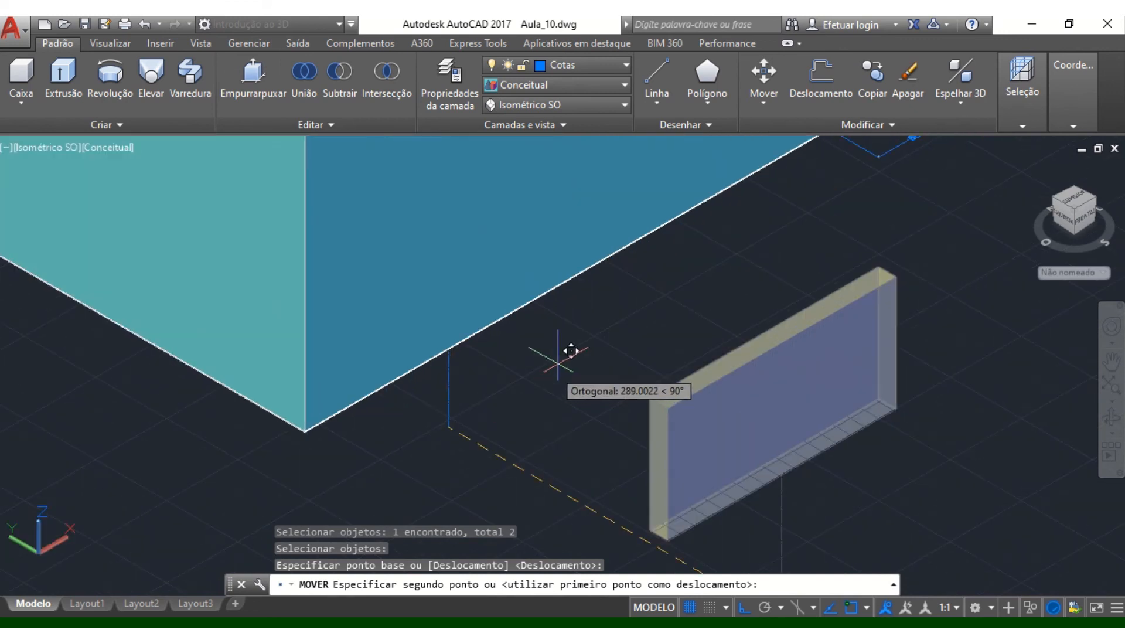
click(569, 281)
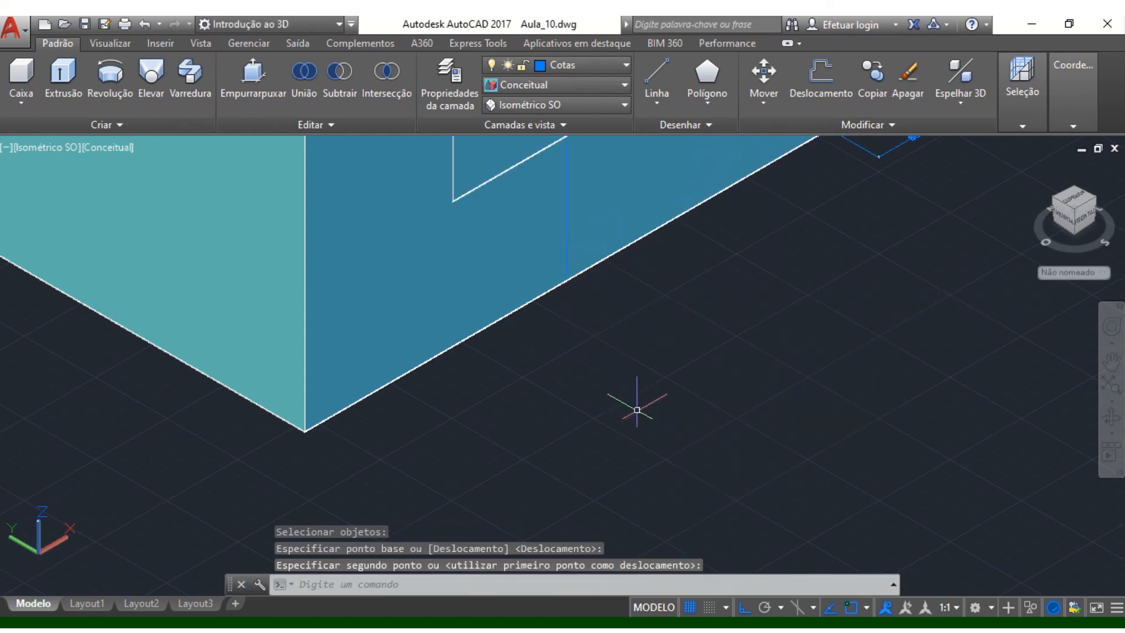
Step: Subtract the block from the house walls to cut the window opening in the front wall
scroll(637, 410, down, 3)
scroll(620, 276, up, 4)
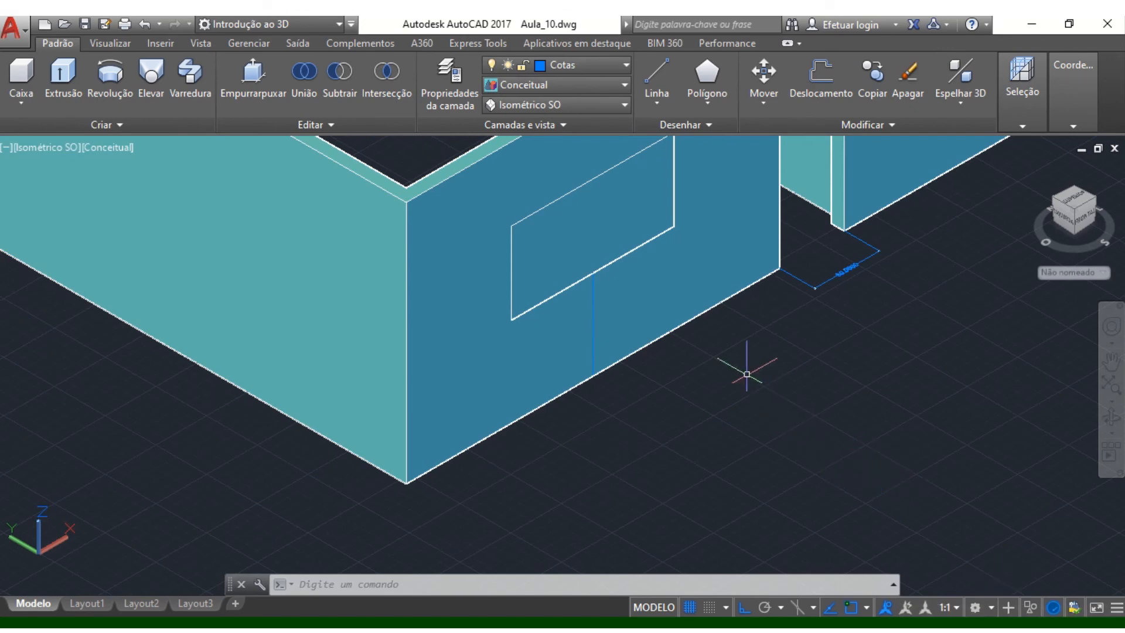
middle_drag(746, 372, 768, 457)
scroll(767, 457, down, 4)
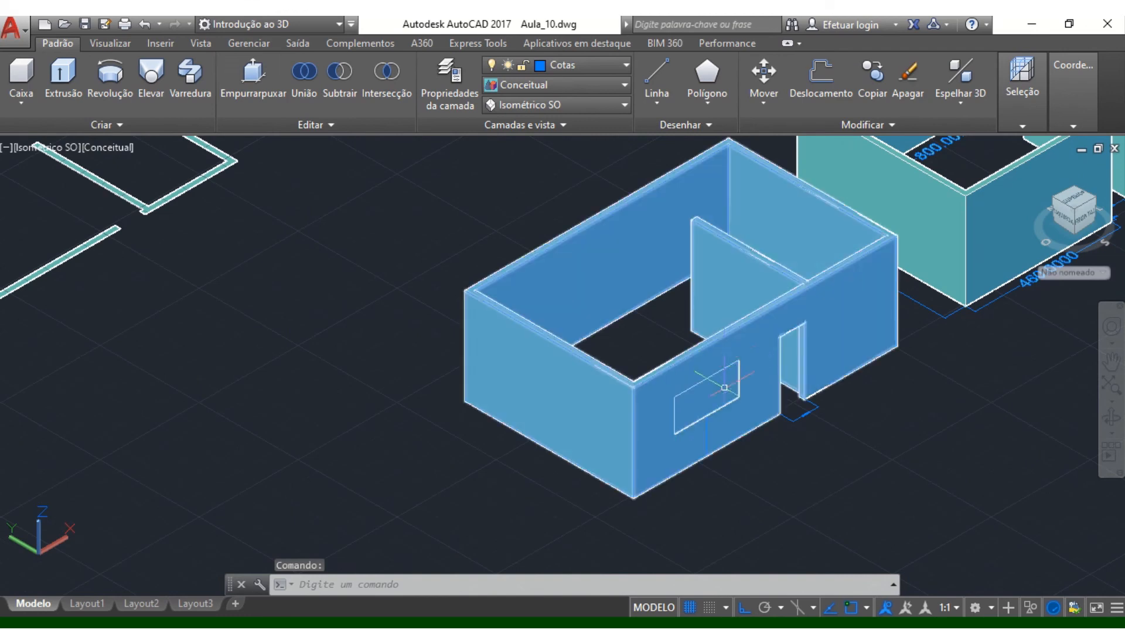
scroll(724, 432, up, 2)
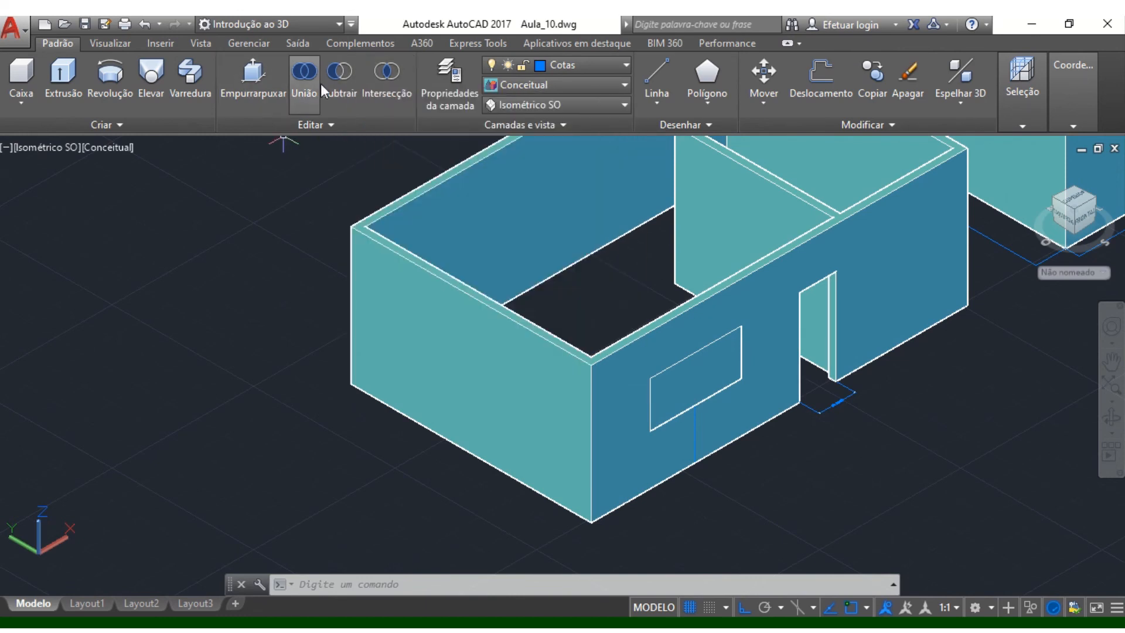
click(338, 75)
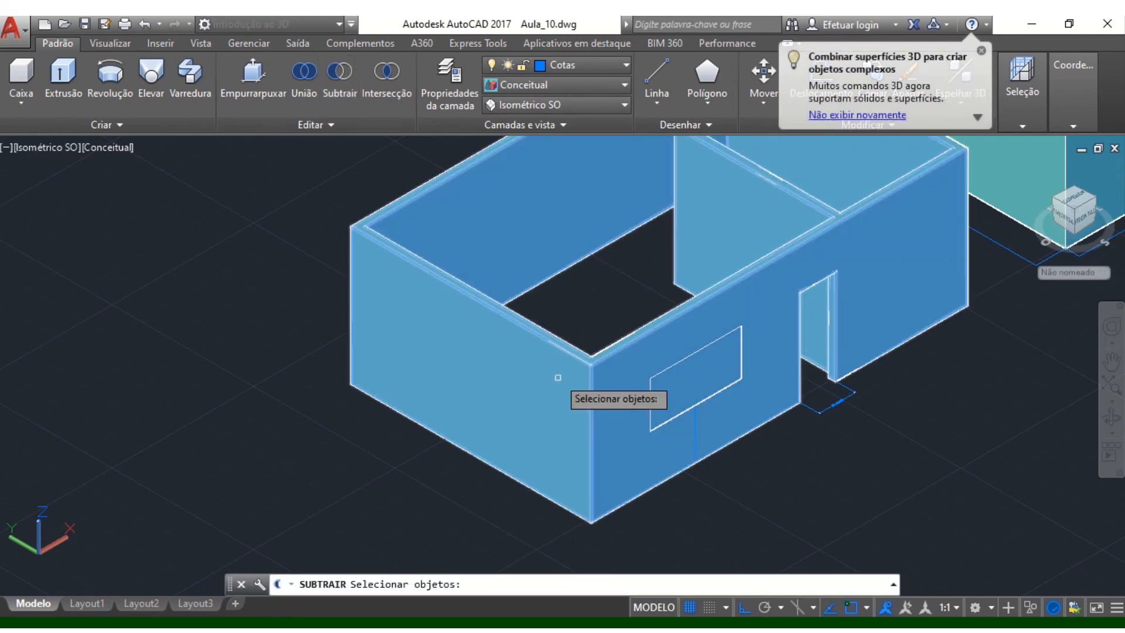
click(563, 357)
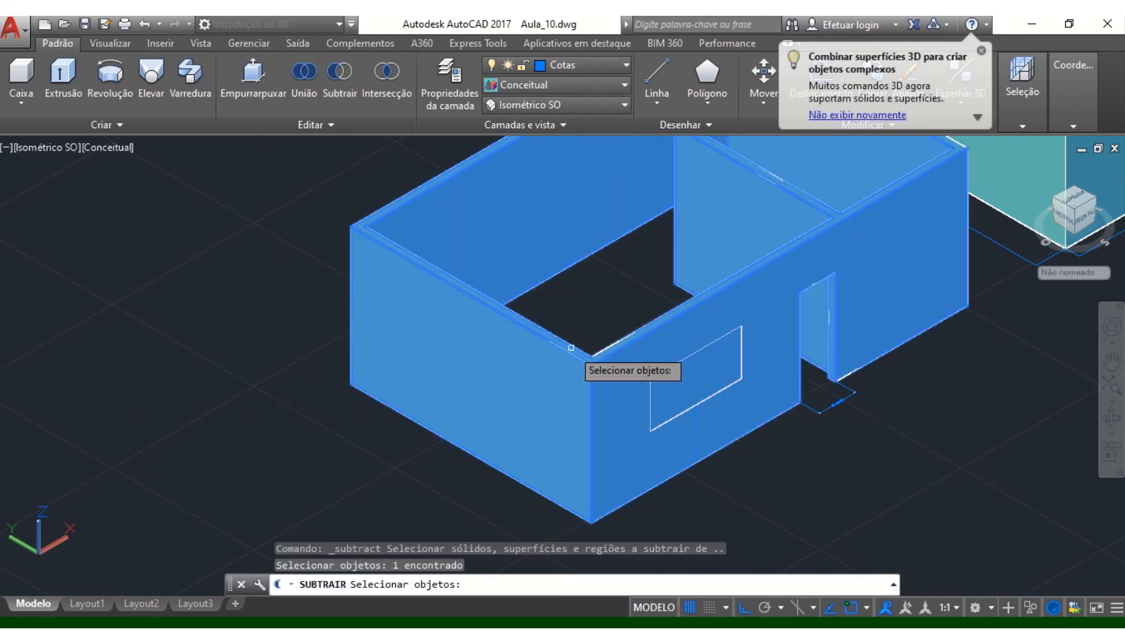
key(Return)
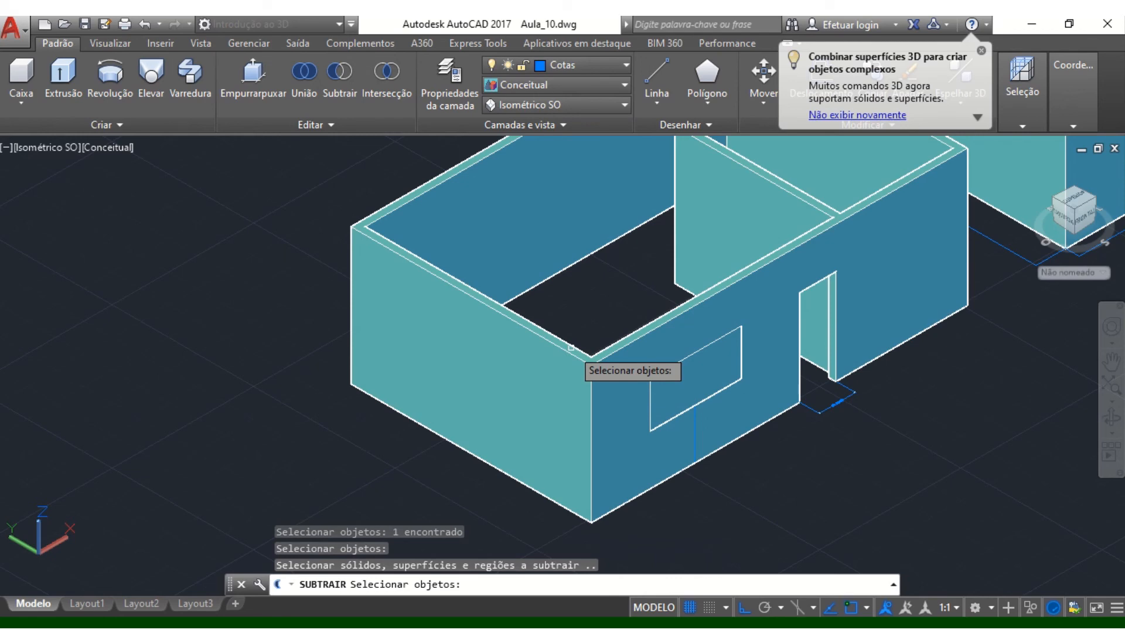
scroll(719, 450, up, 3)
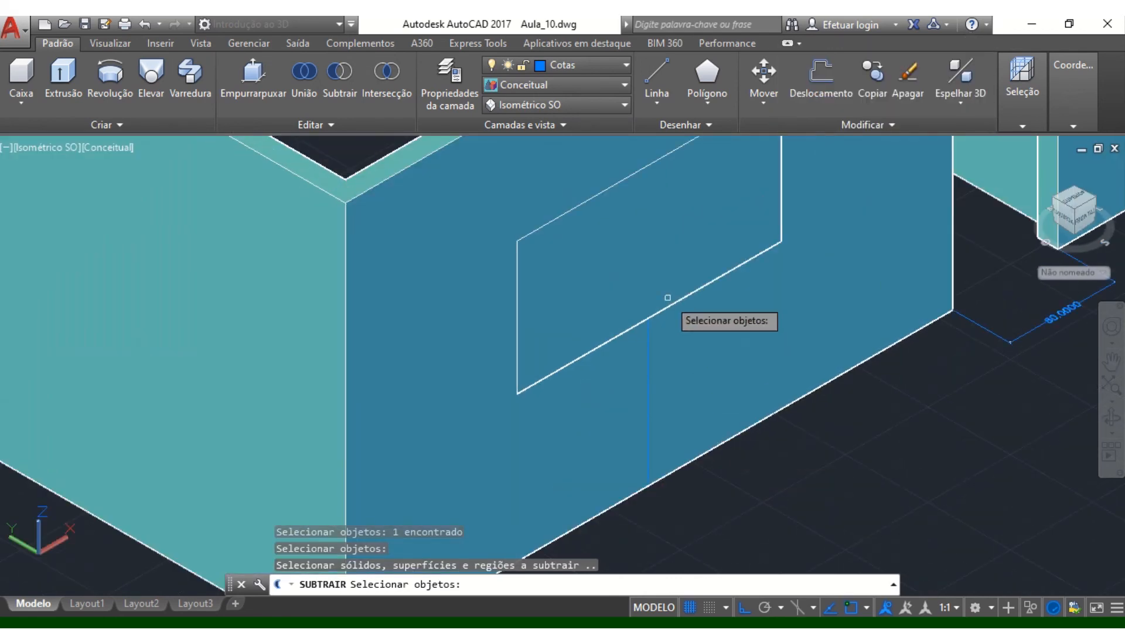
scroll(668, 299, up, 1)
scroll(673, 318, down, 3)
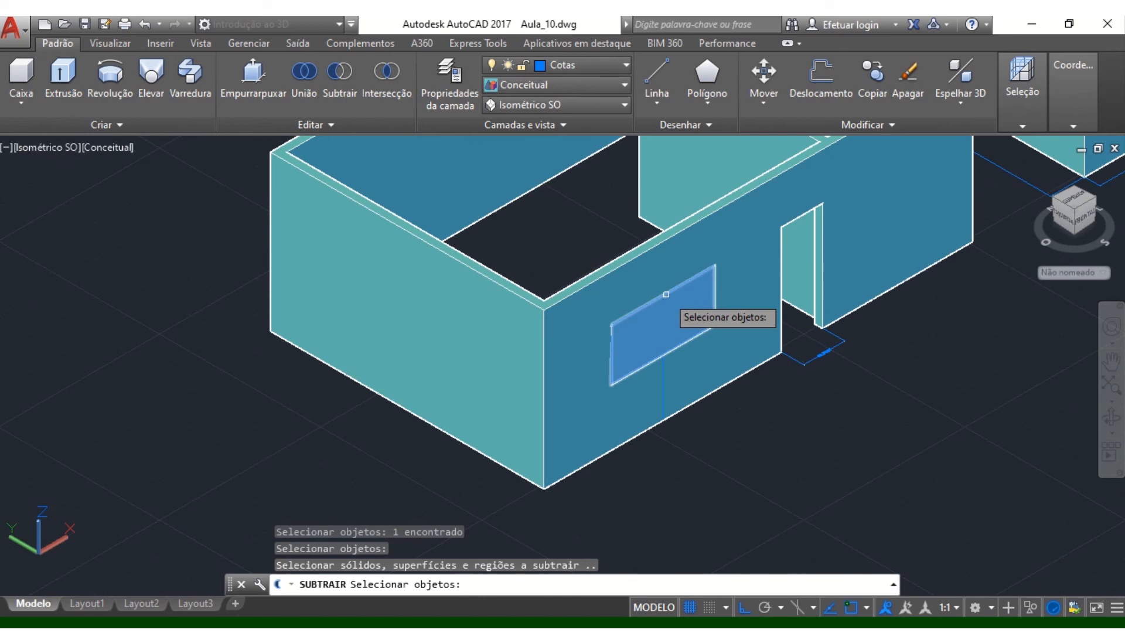
click(666, 294)
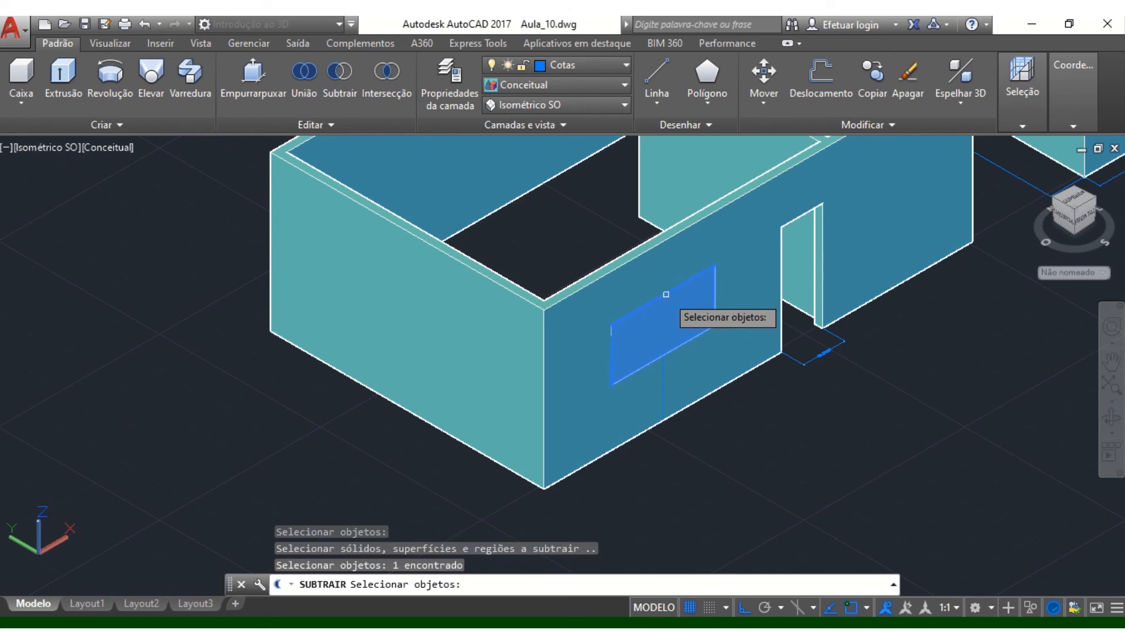
key(Return)
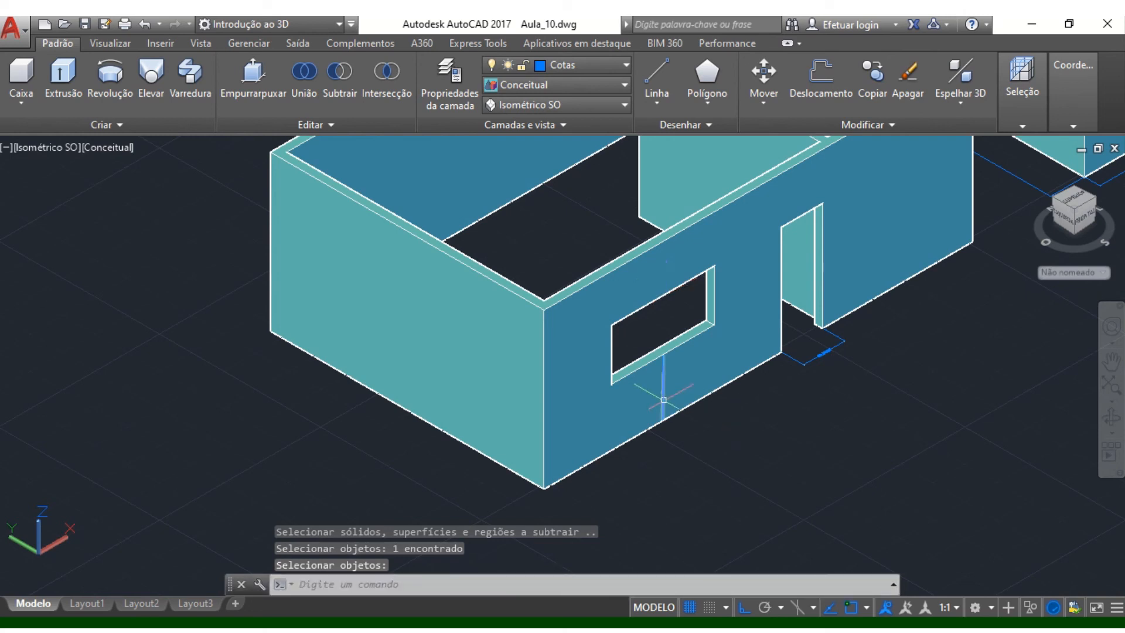
Step: Delete the vertical guide line below the window opening
middle_drag(710, 484, 623, 419)
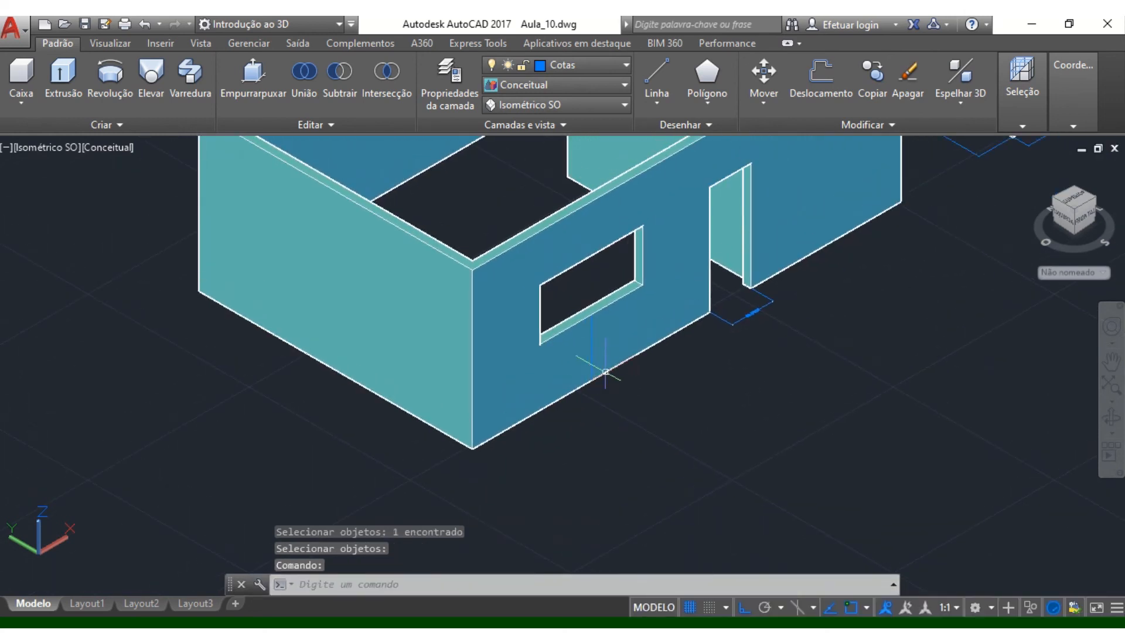
click(808, 514)
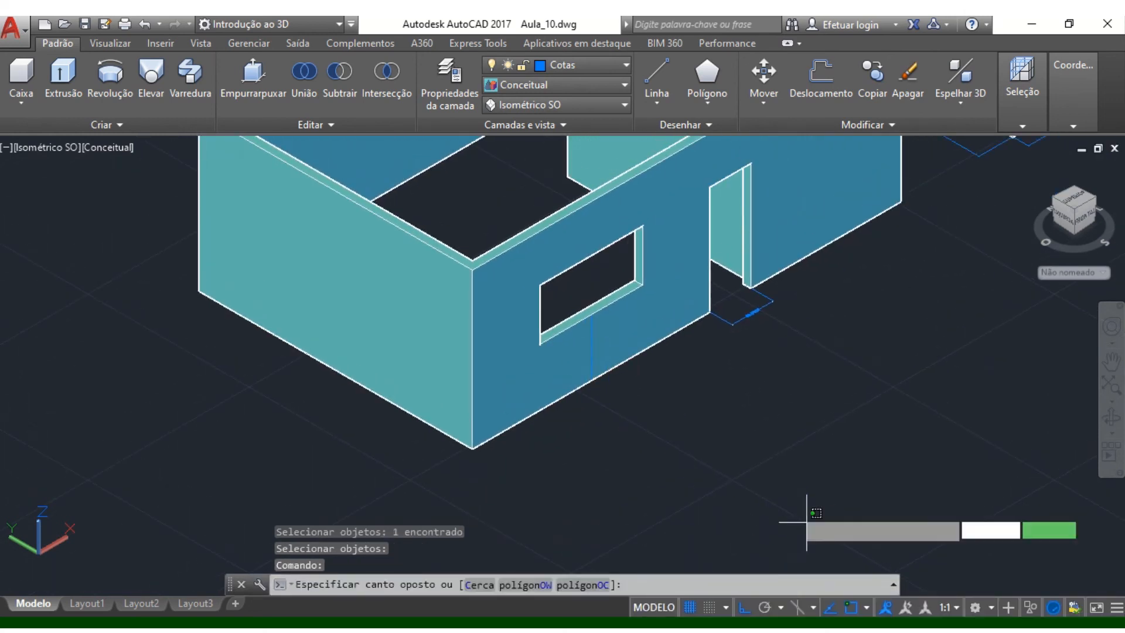
click(714, 406)
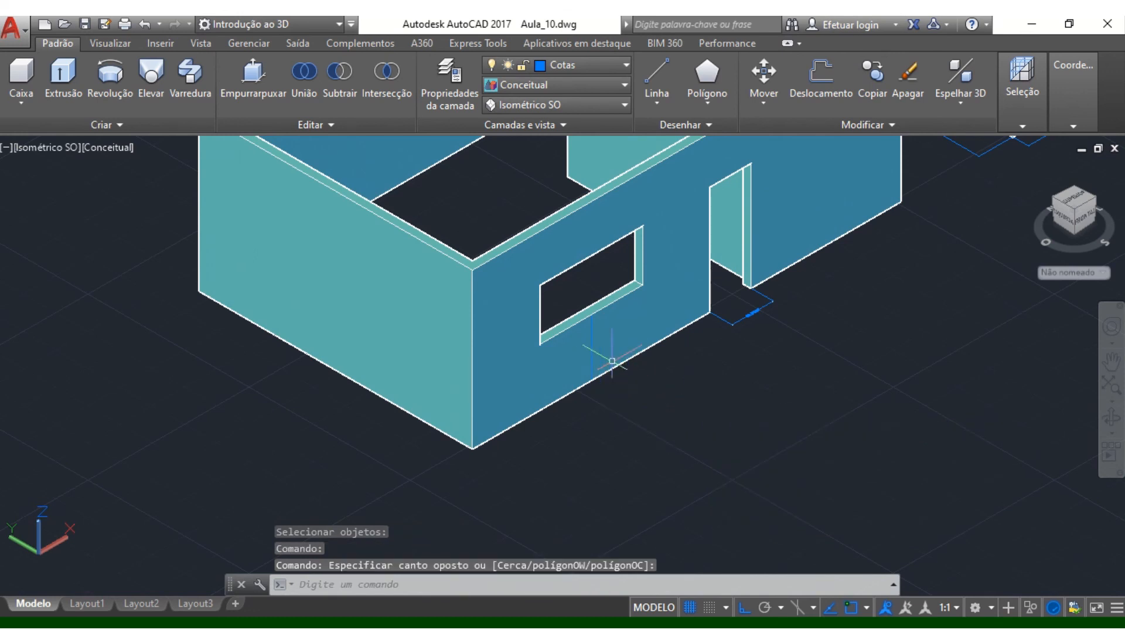
click(641, 425)
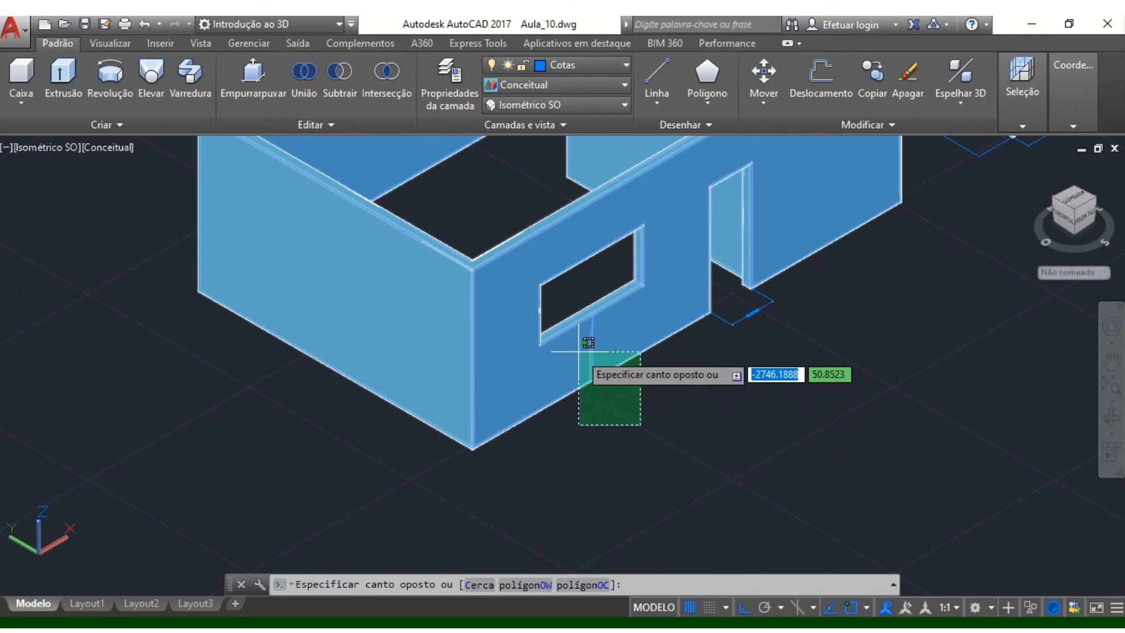
click(678, 477)
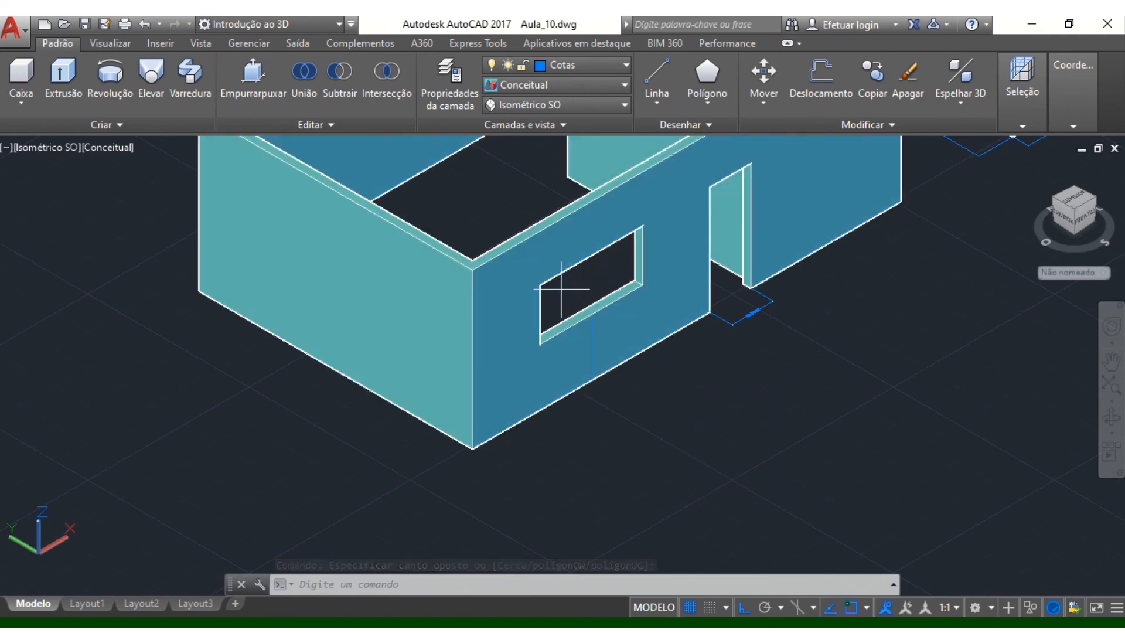
click(562, 289)
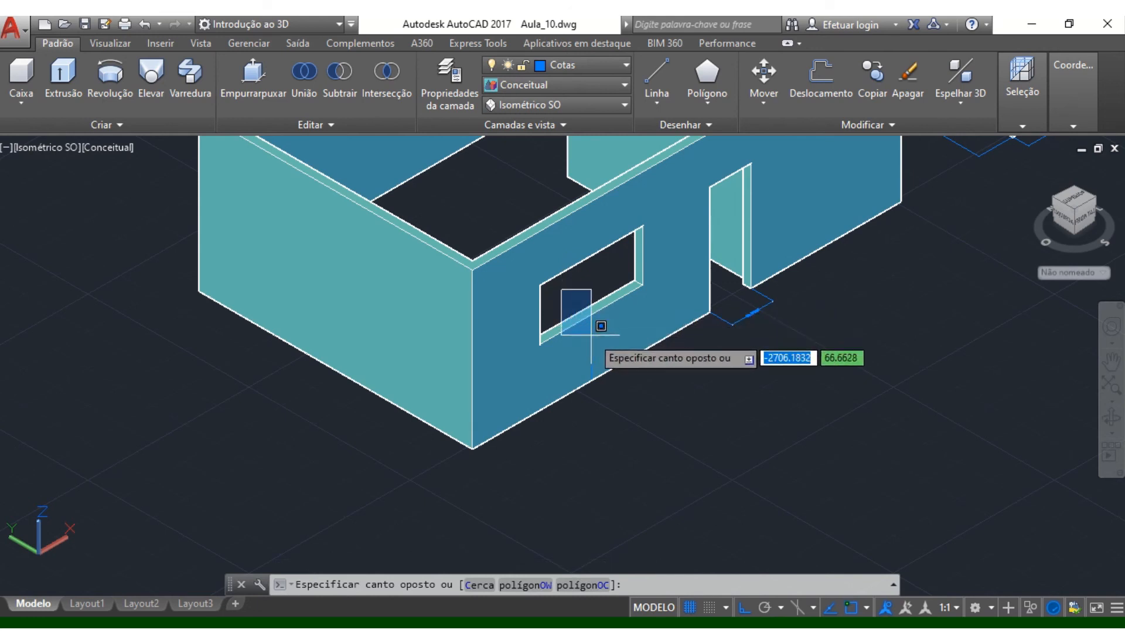
click(647, 409)
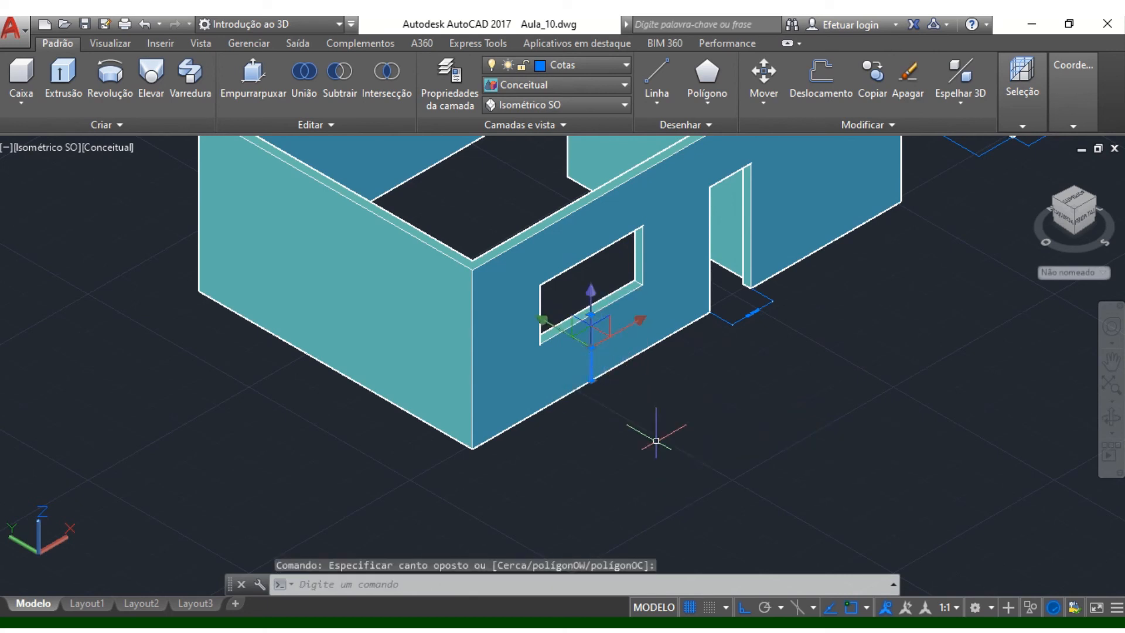
key(Delete)
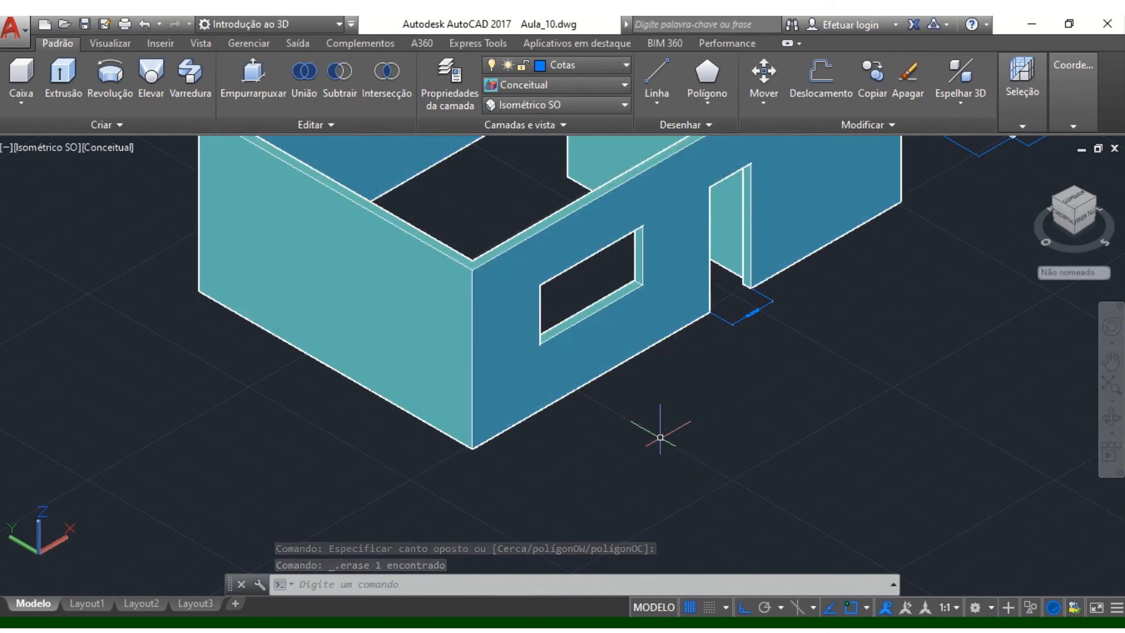
scroll(661, 439, down, 2)
scroll(630, 323, up, 2)
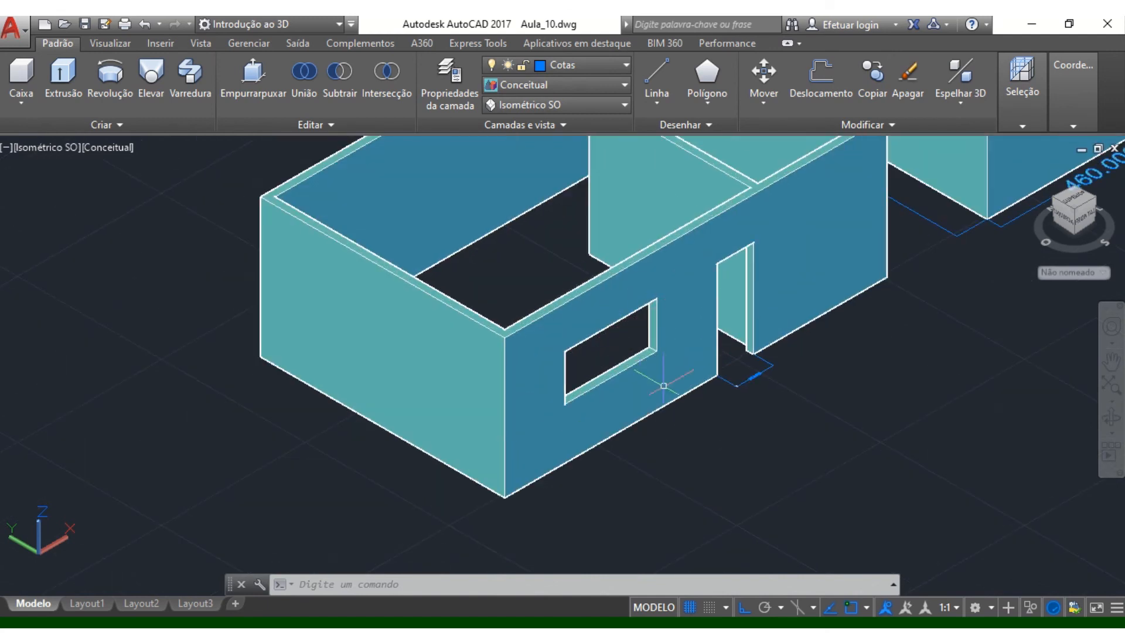
Step: Examine the house model from near and far, checking the window and door openings in its front wall
middle_drag(761, 445, 700, 371)
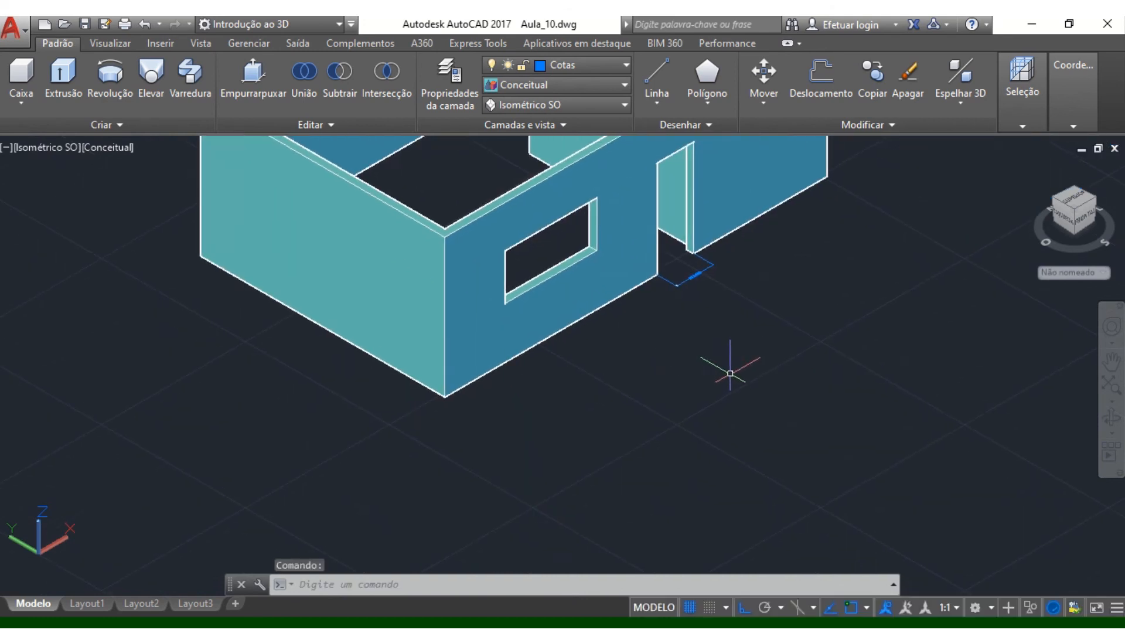
click(744, 351)
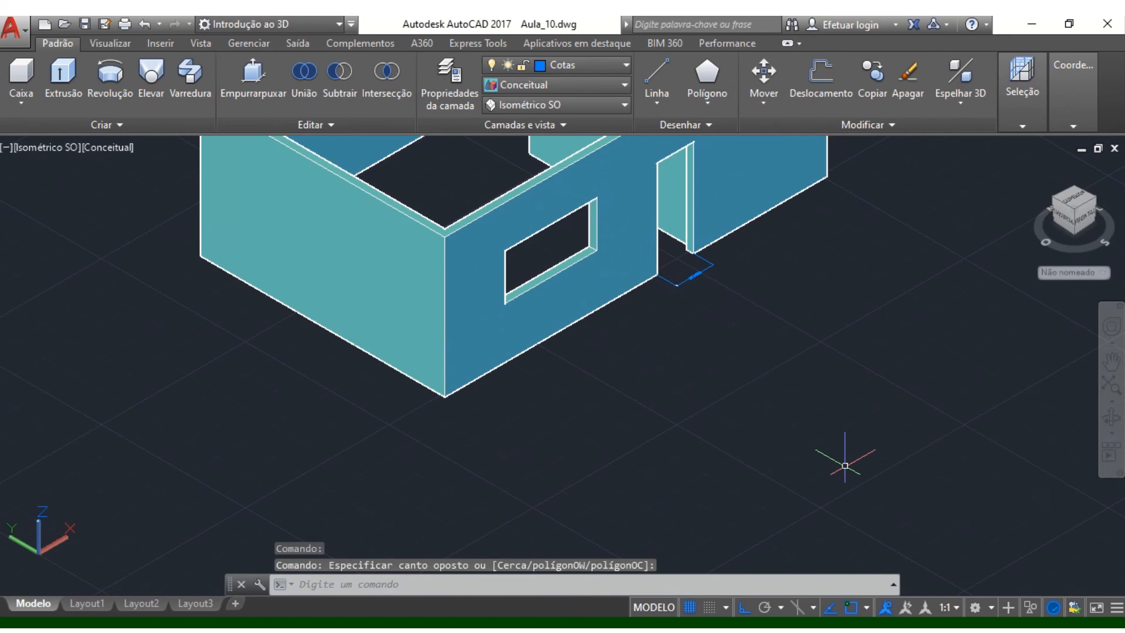
scroll(744, 470, down, 3)
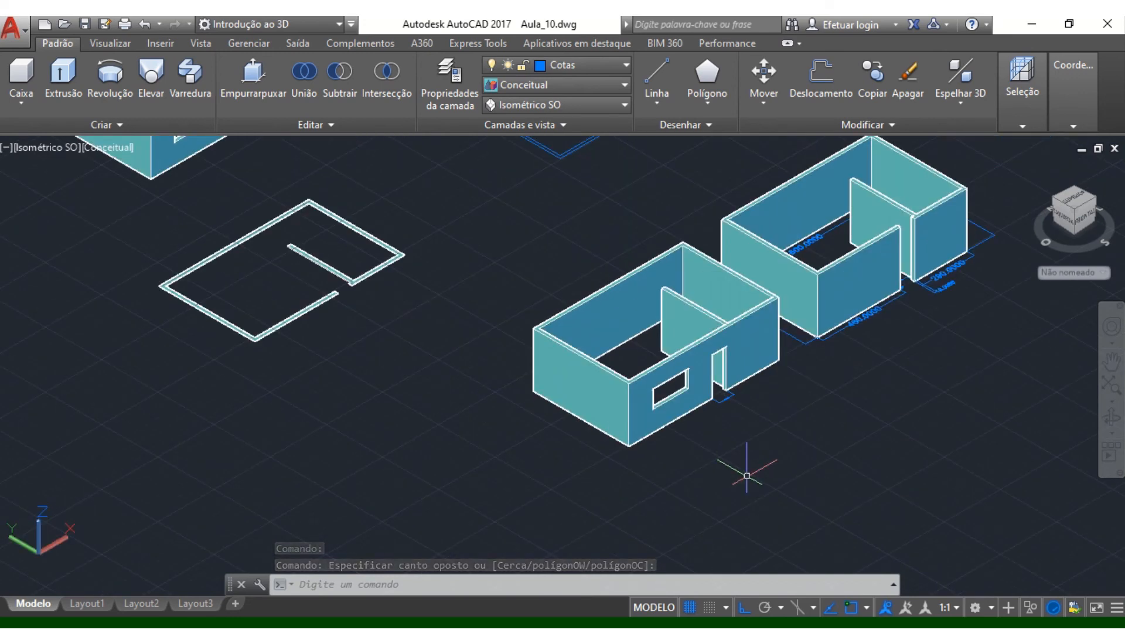
middle_drag(809, 396, 708, 389)
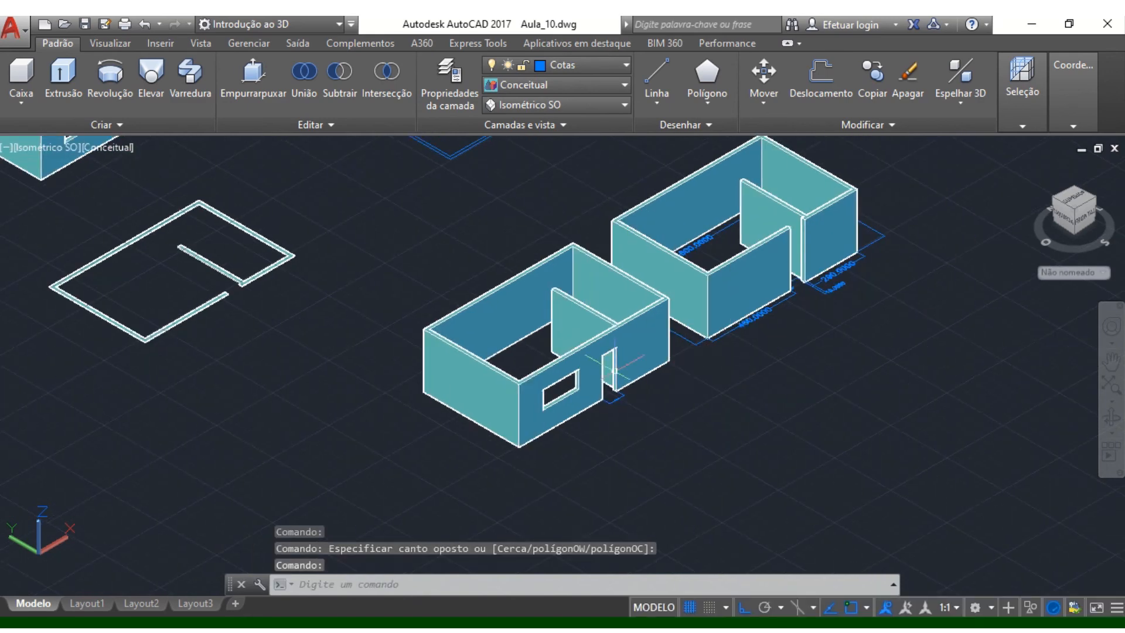
scroll(631, 359, up, 3)
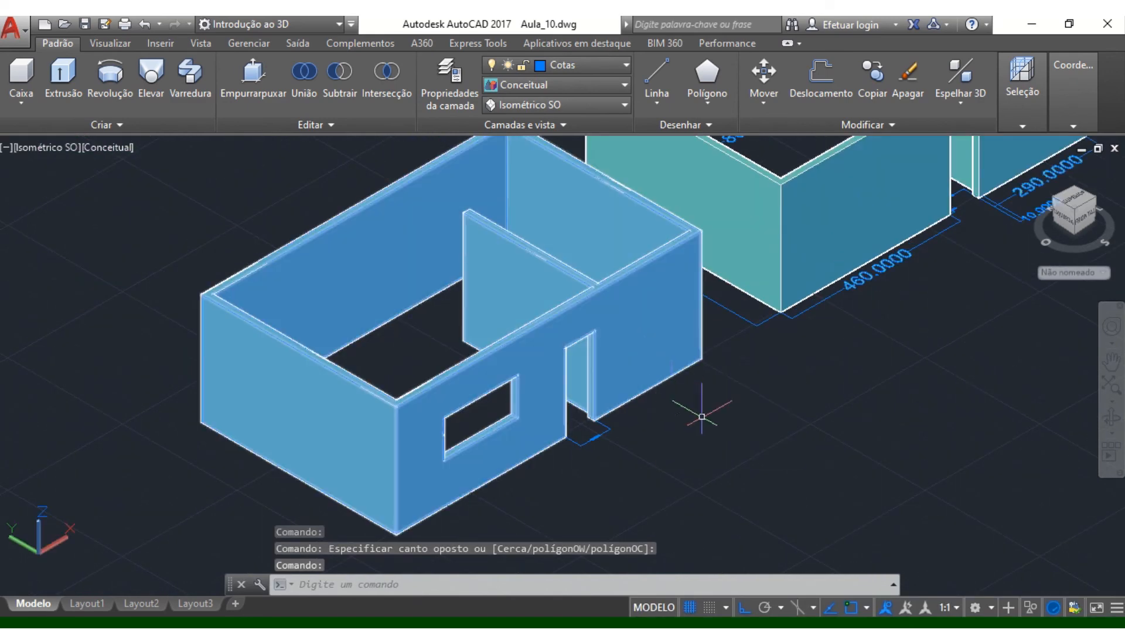
middle_drag(738, 428, 763, 445)
scroll(766, 427, down, 3)
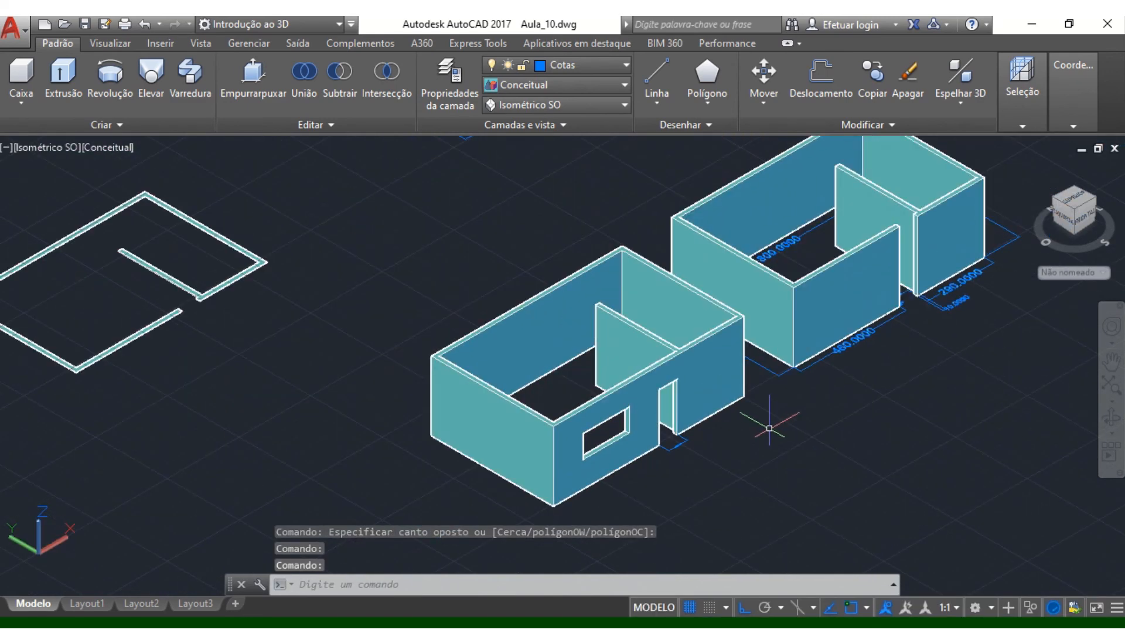